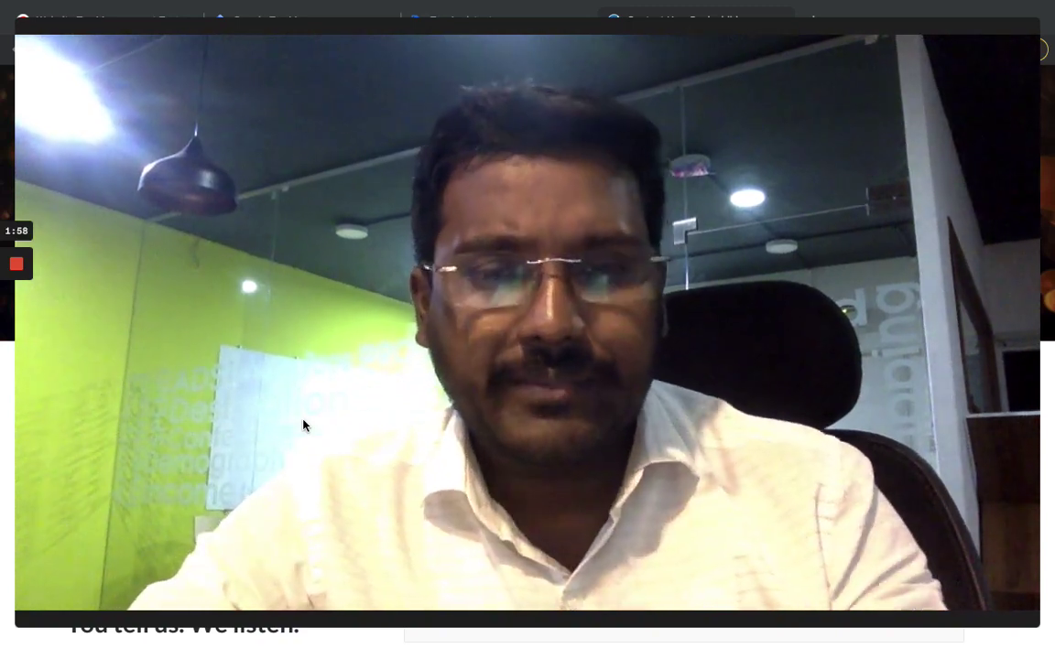
- Look over the Contact Us page of poojanidhi.com, from the form's name field down to its submit button
left_click(285, 395)
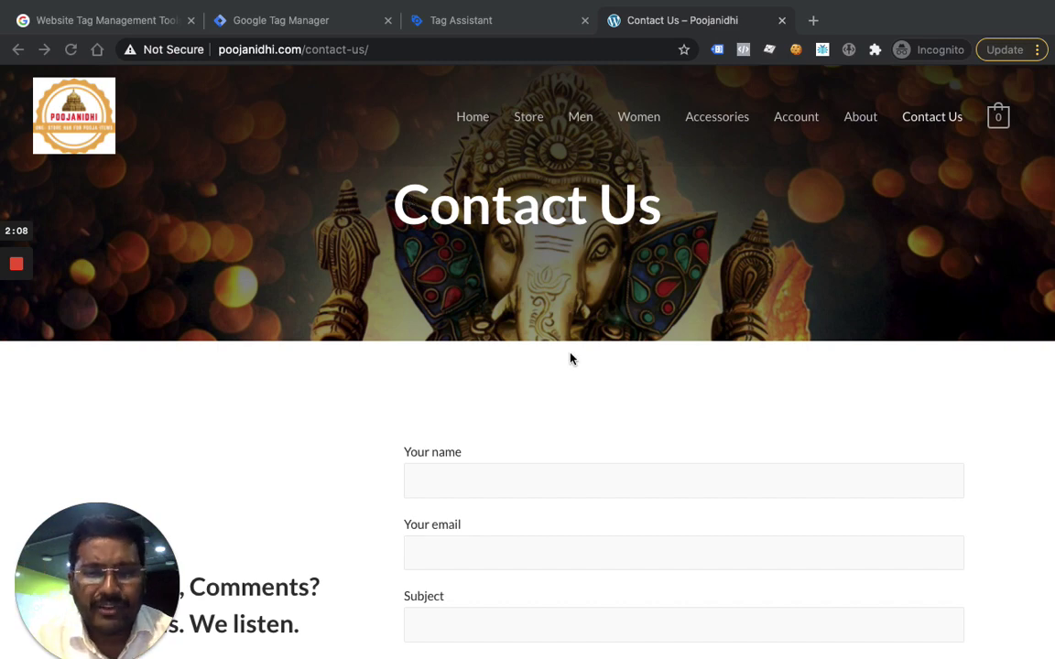
scroll(569, 358, "down", 3)
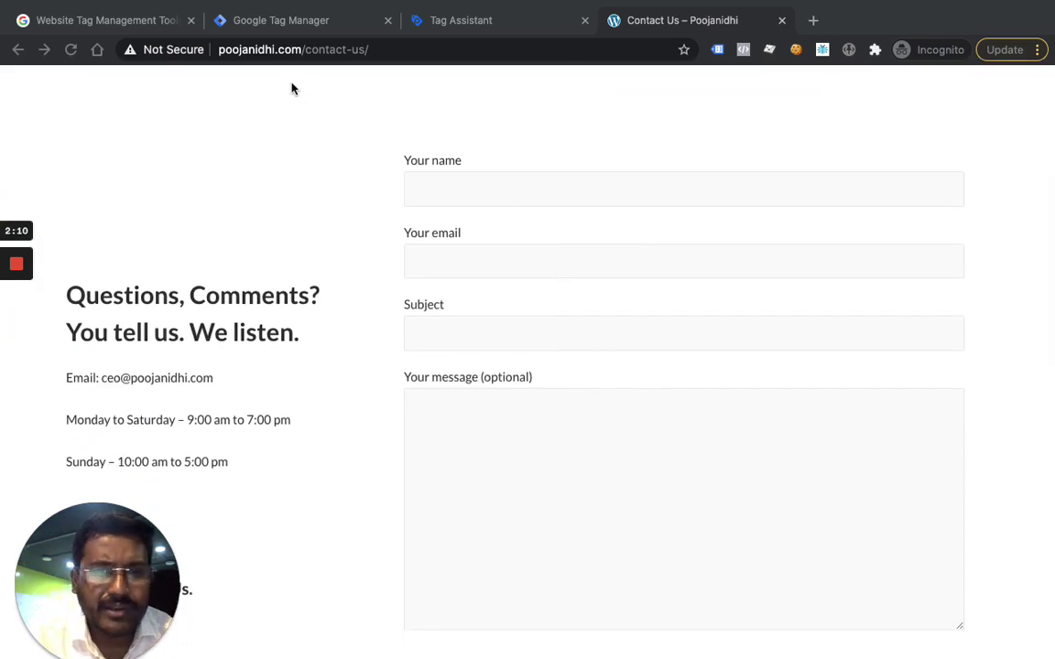
left_click(487, 177)
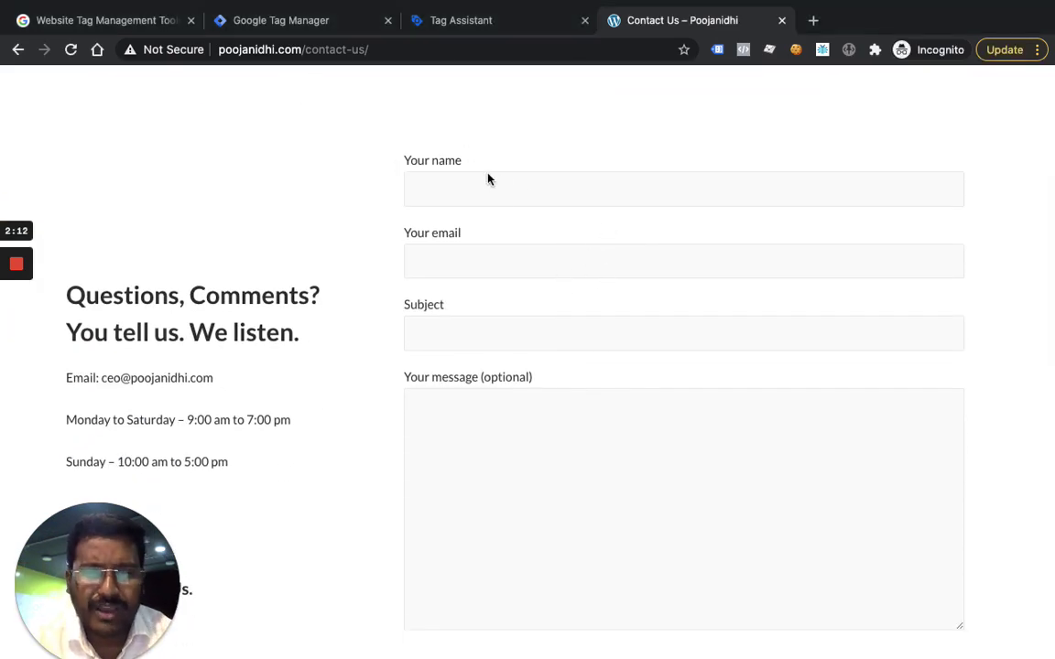
scroll(476, 438, "down", 1)
scroll(475, 437, "up", 3)
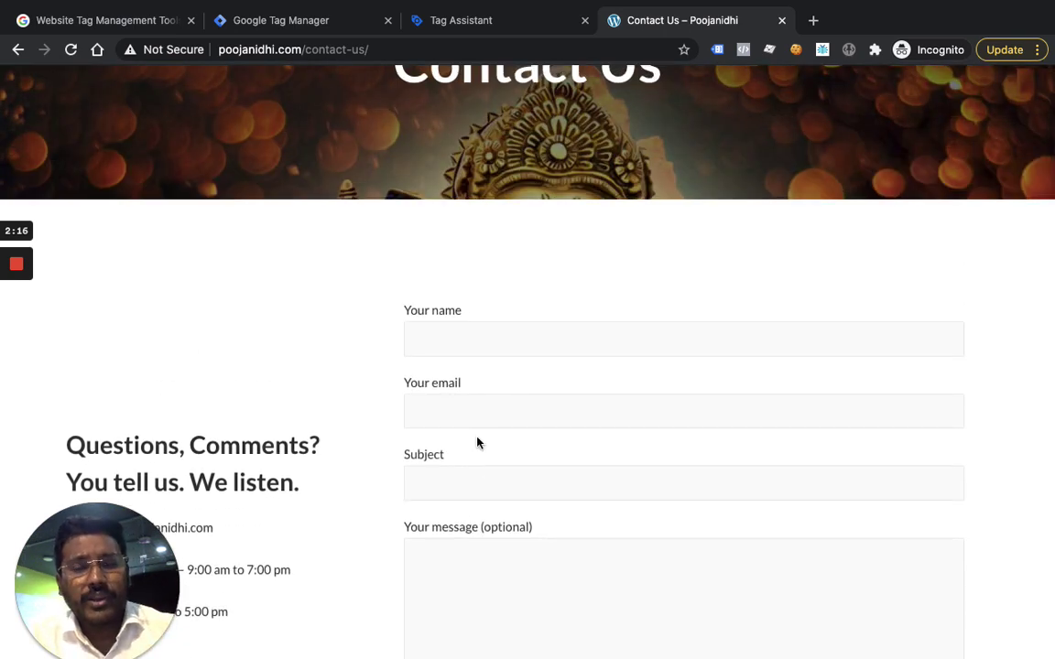
scroll(476, 443, "down", 1)
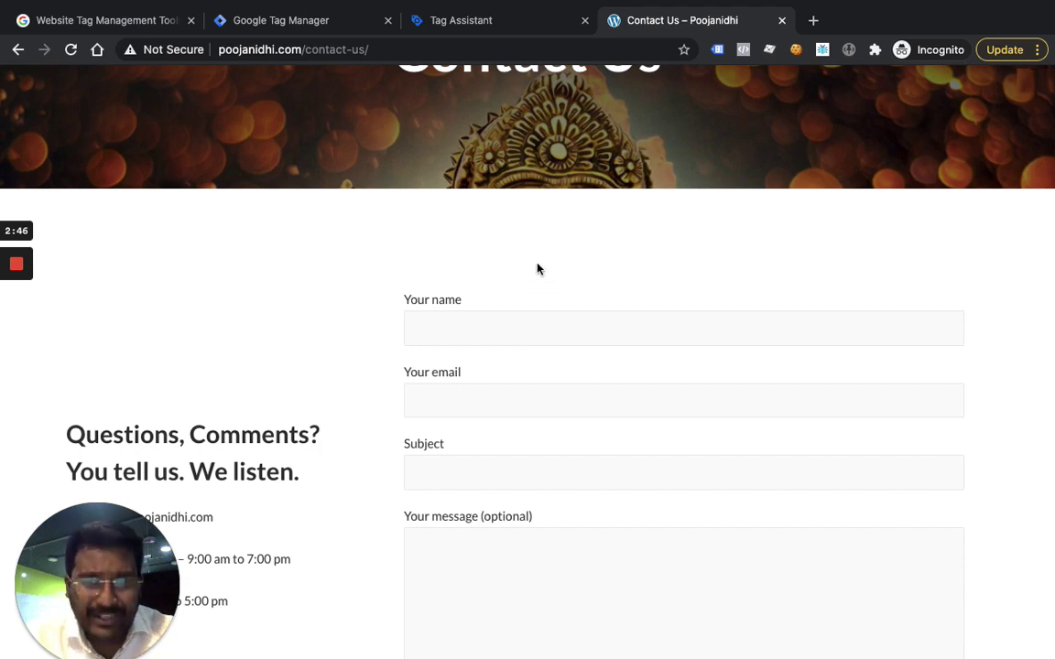
scroll(536, 266, "down", 5)
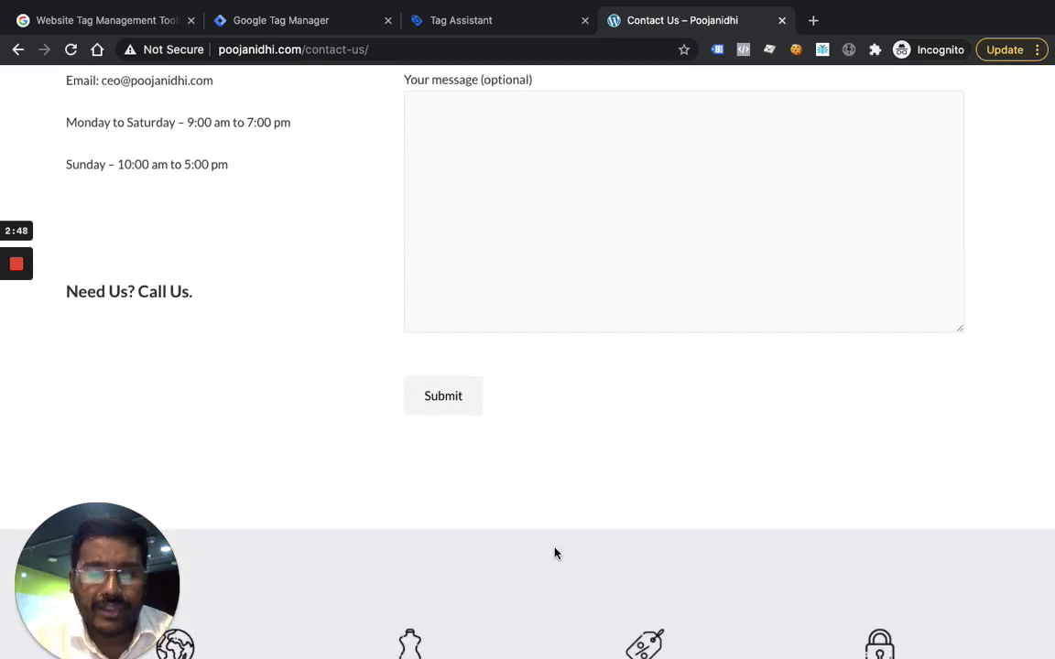
scroll(554, 553, "up", 7)
scroll(554, 551, "down", 1)
scroll(554, 549, "down", 2)
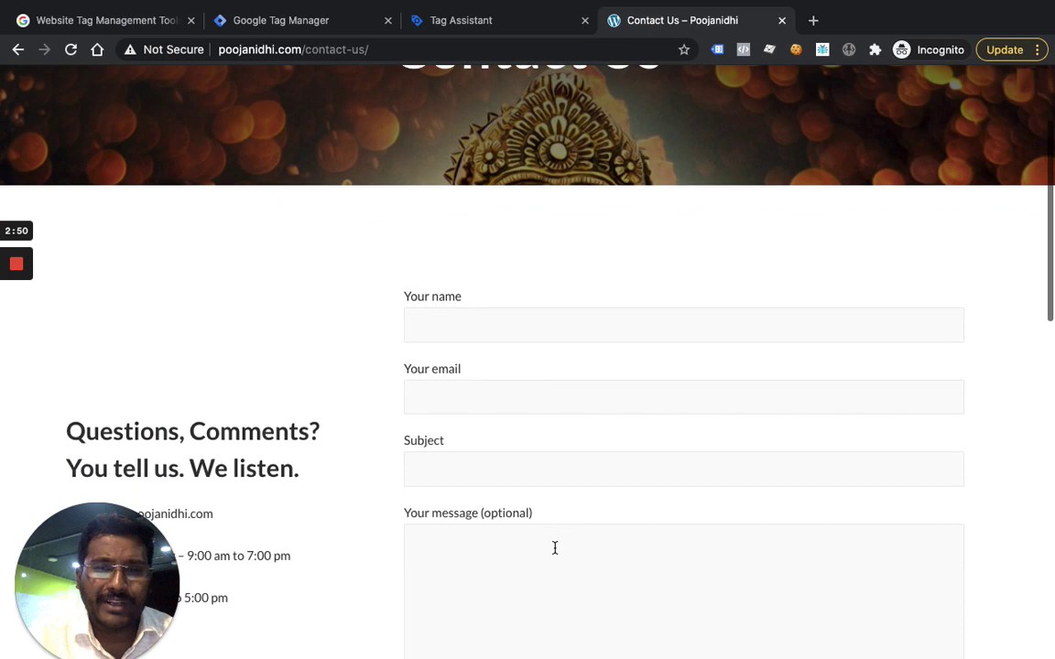
scroll(554, 547, "down", 1)
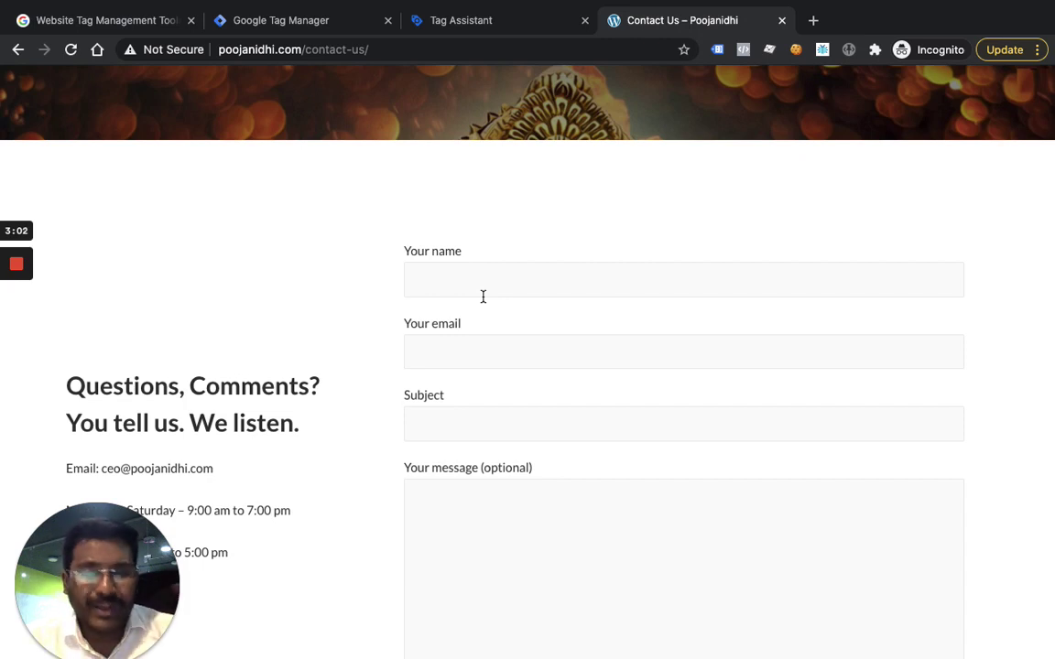
scroll(483, 296, "down", 1)
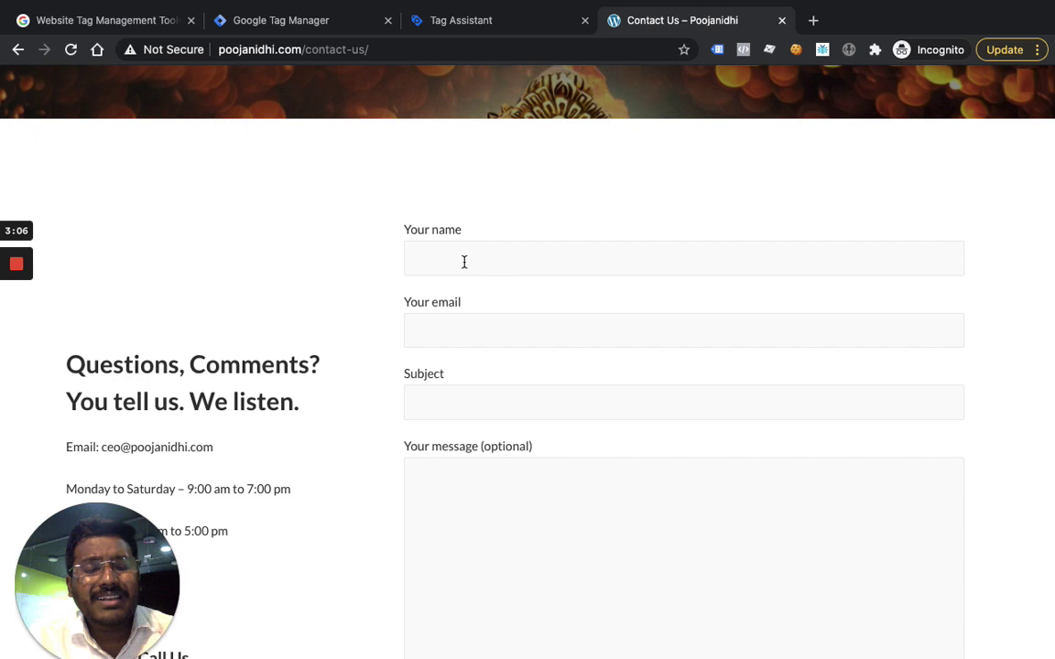
scroll(464, 262, "down", 2)
scroll(471, 247, "up", 4)
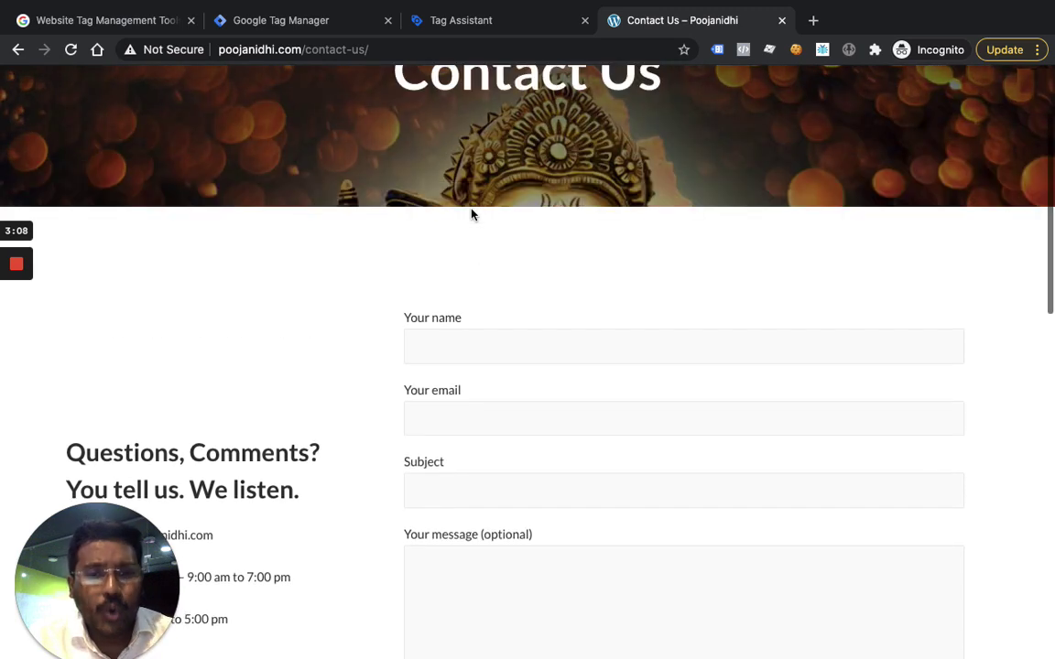
scroll(472, 214, "down", 7)
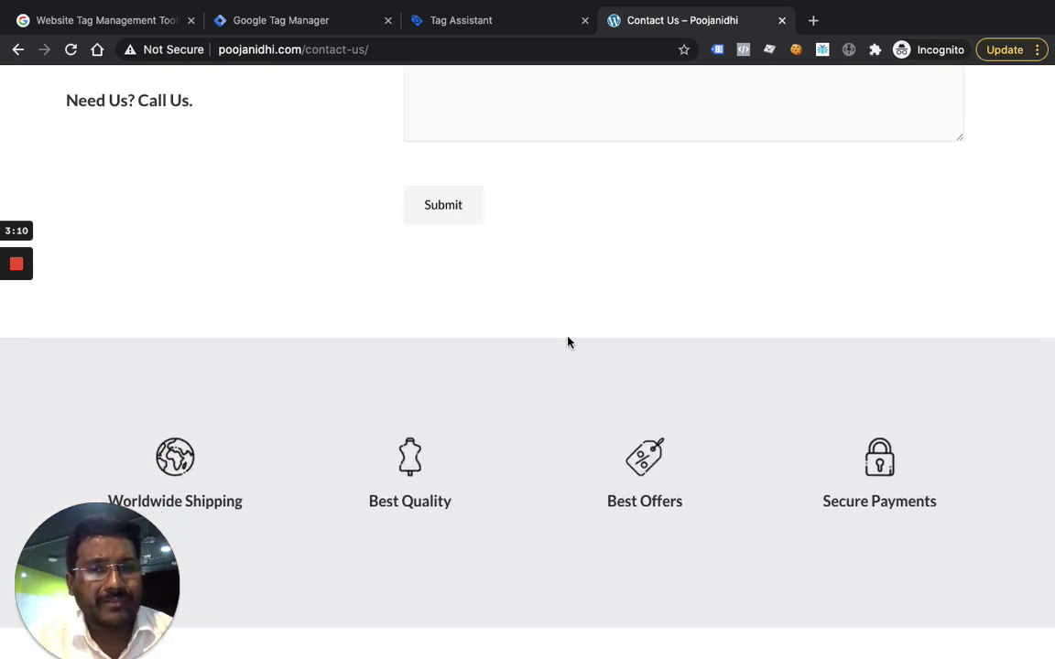
scroll(568, 342, "up", 10)
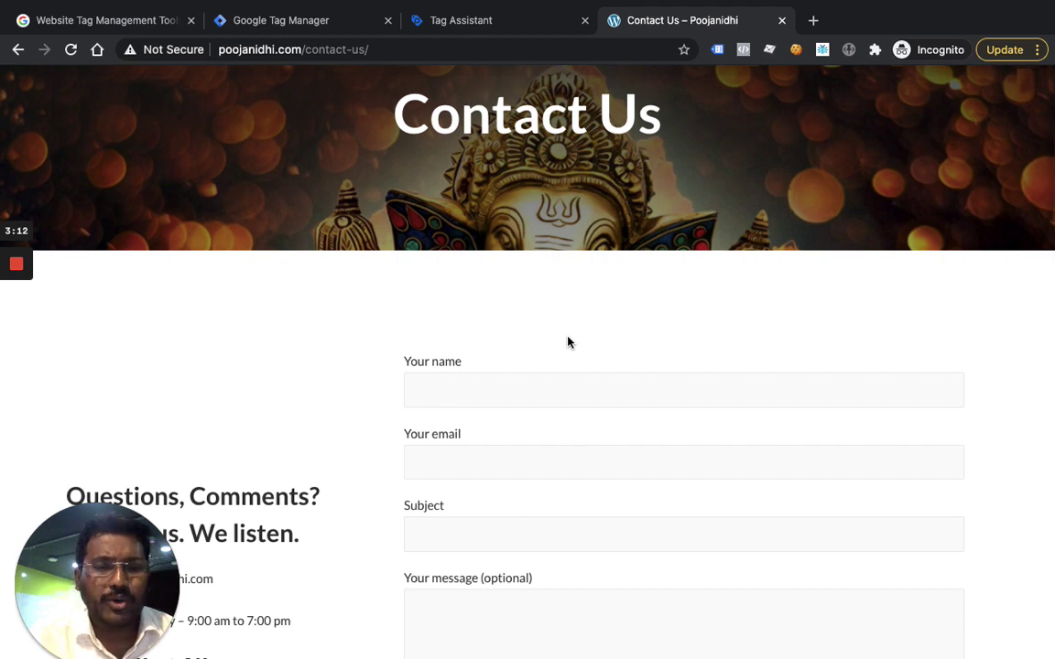
scroll(567, 343, "down", 3)
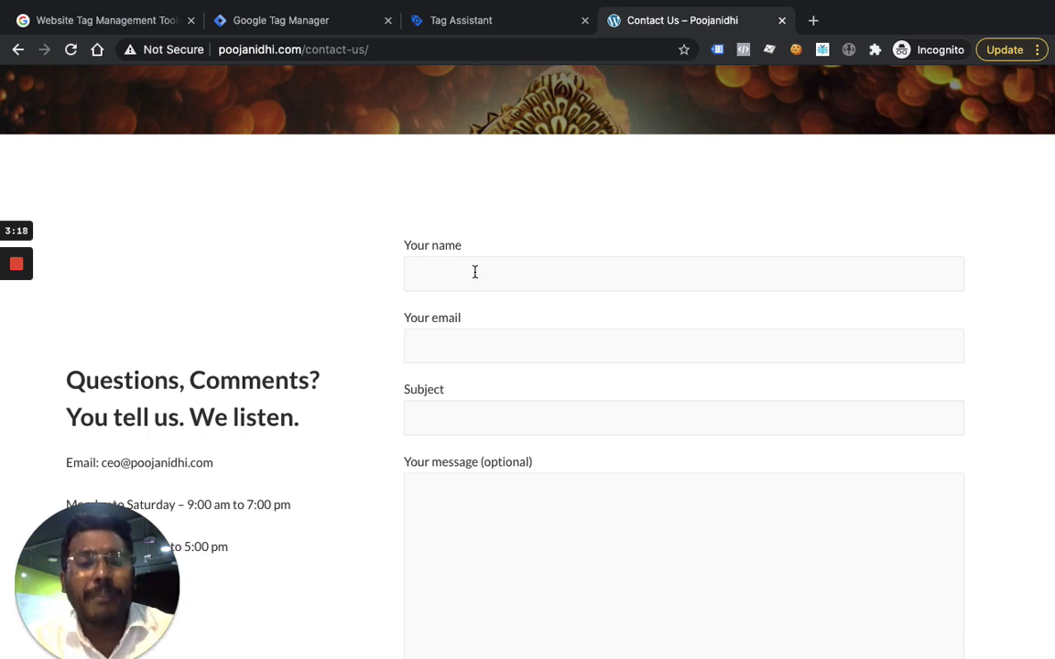
- Examine the contact form's input fields, placing the cursor in the email field and then the name field
left_click(455, 348)
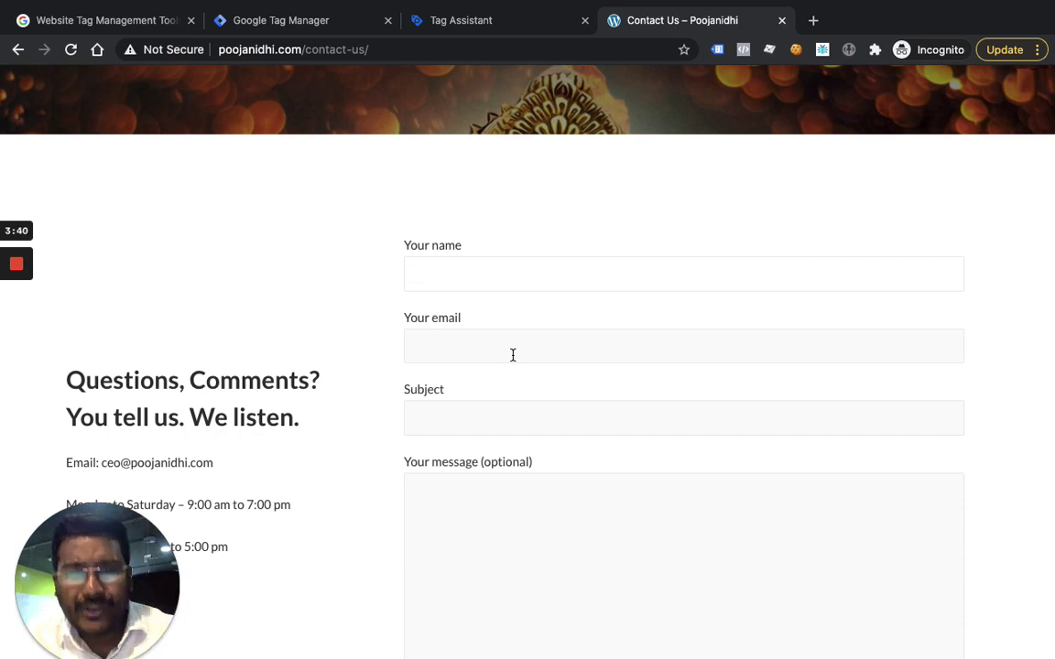
scroll(512, 355, "down", 5)
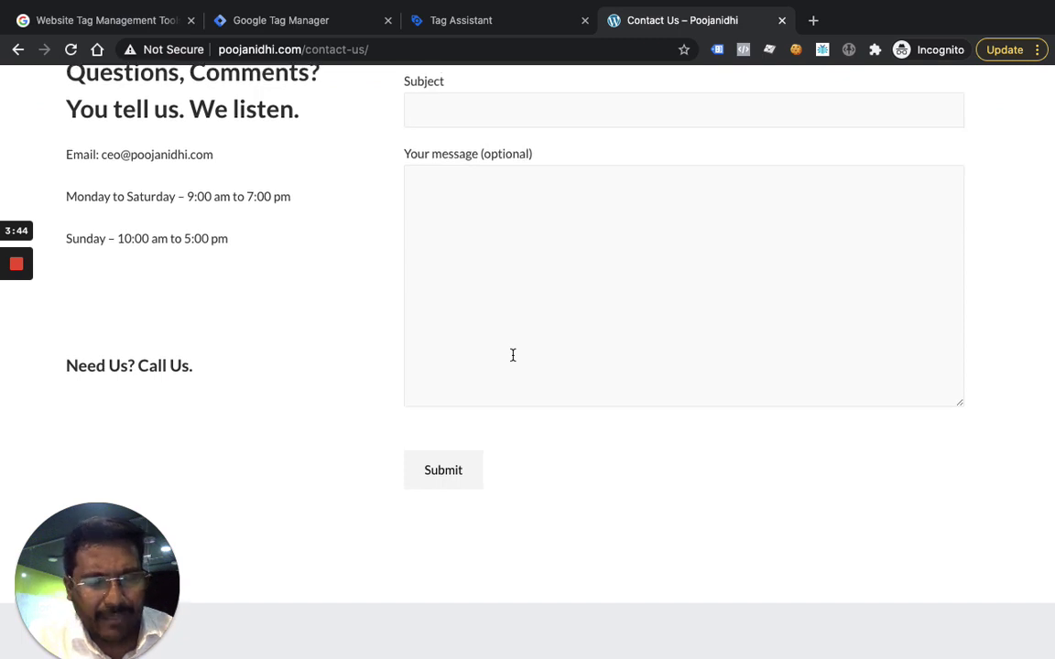
scroll(513, 355, "up", 3)
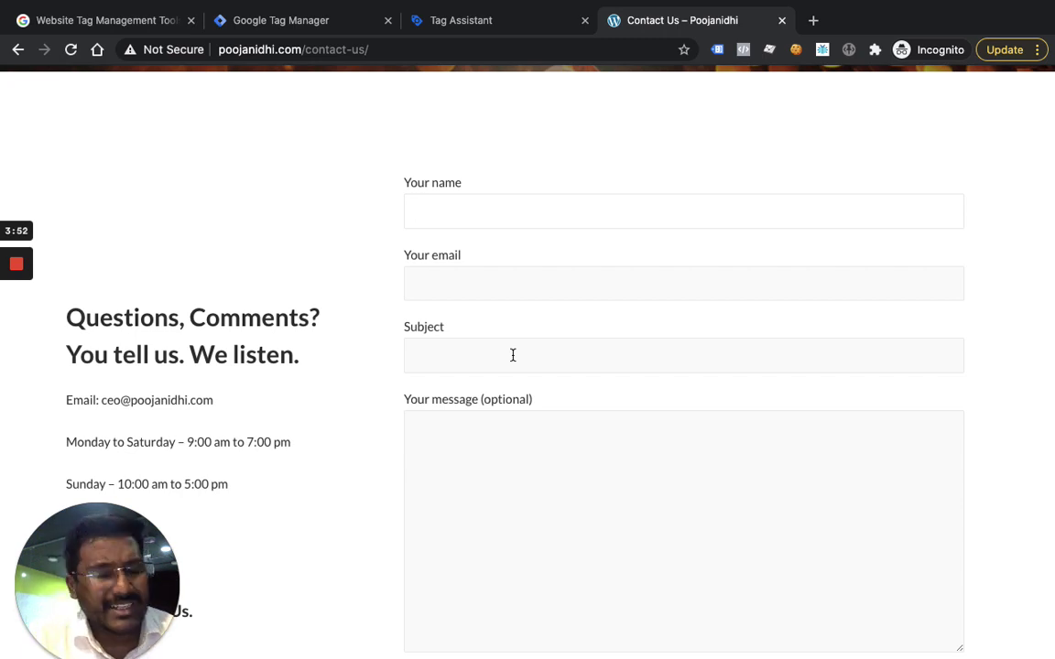
scroll(513, 357, "up", 1)
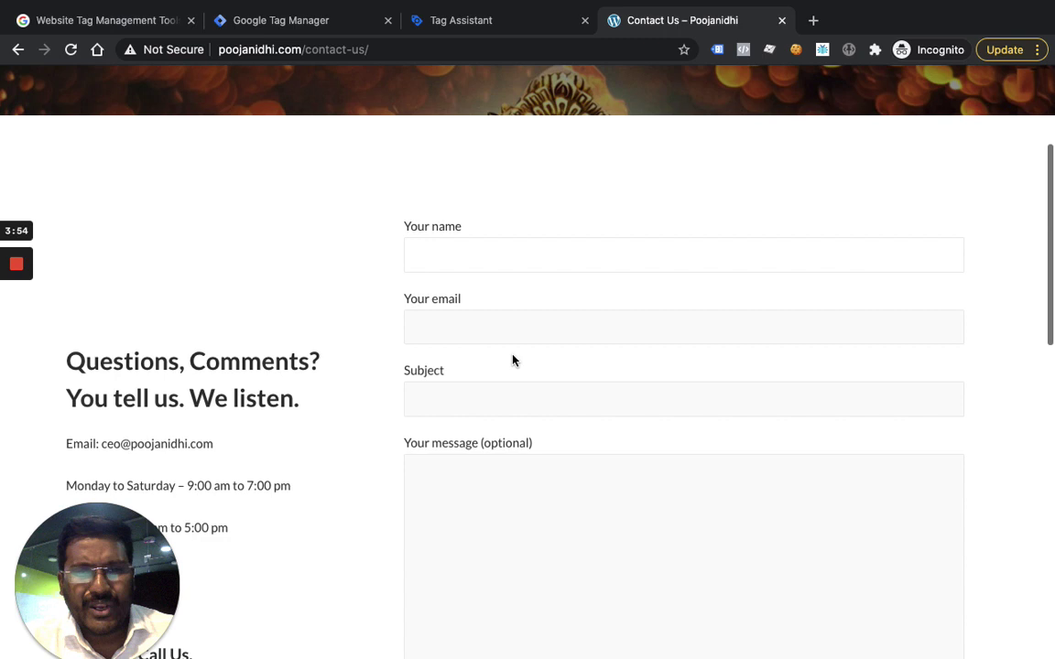
scroll(512, 358, "down", 2)
scroll(512, 360, "down", 5)
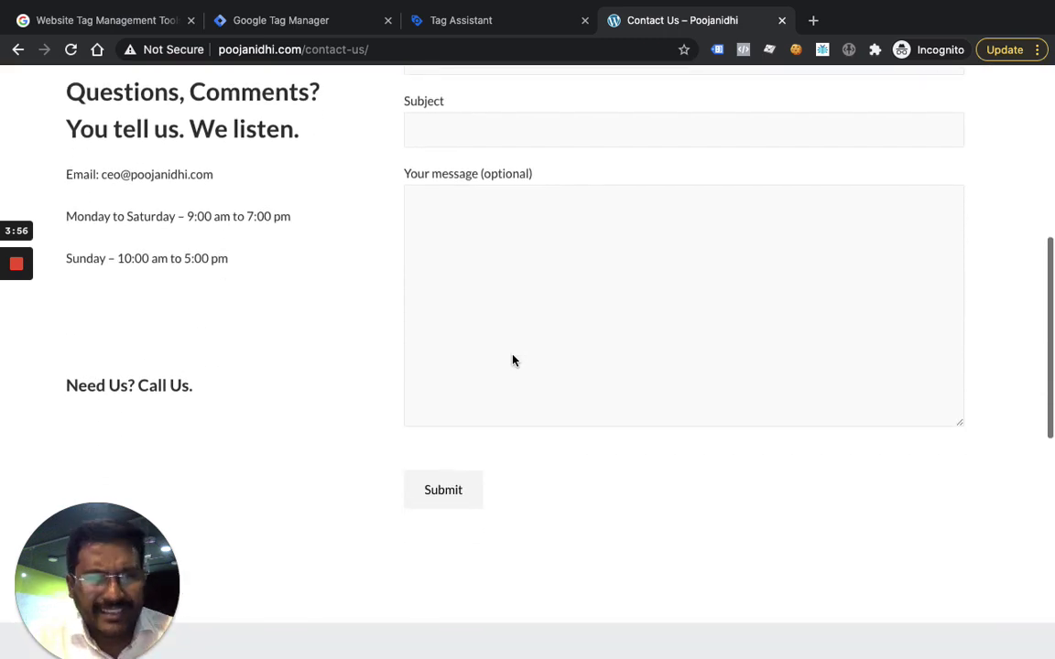
scroll(513, 355, "up", 2)
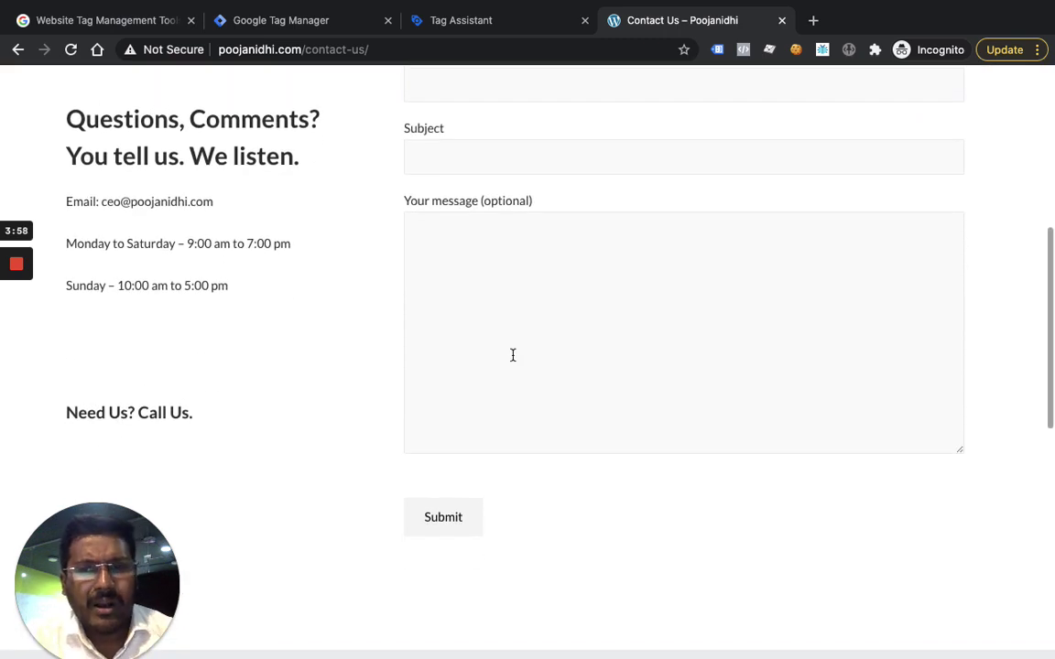
scroll(513, 355, "up", 3)
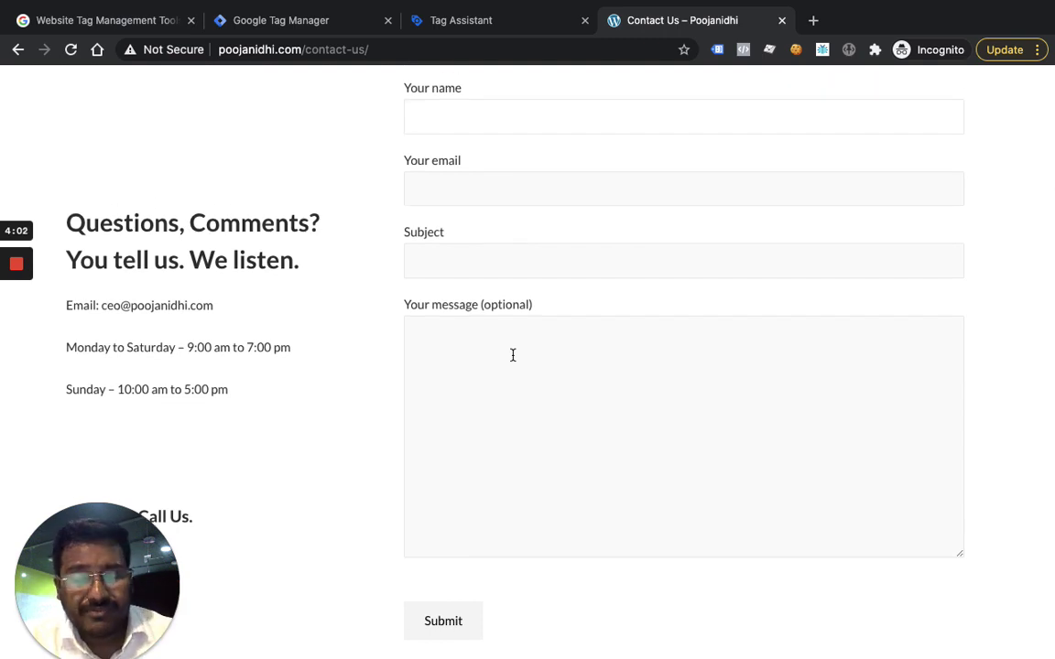
scroll(513, 355, "up", 3)
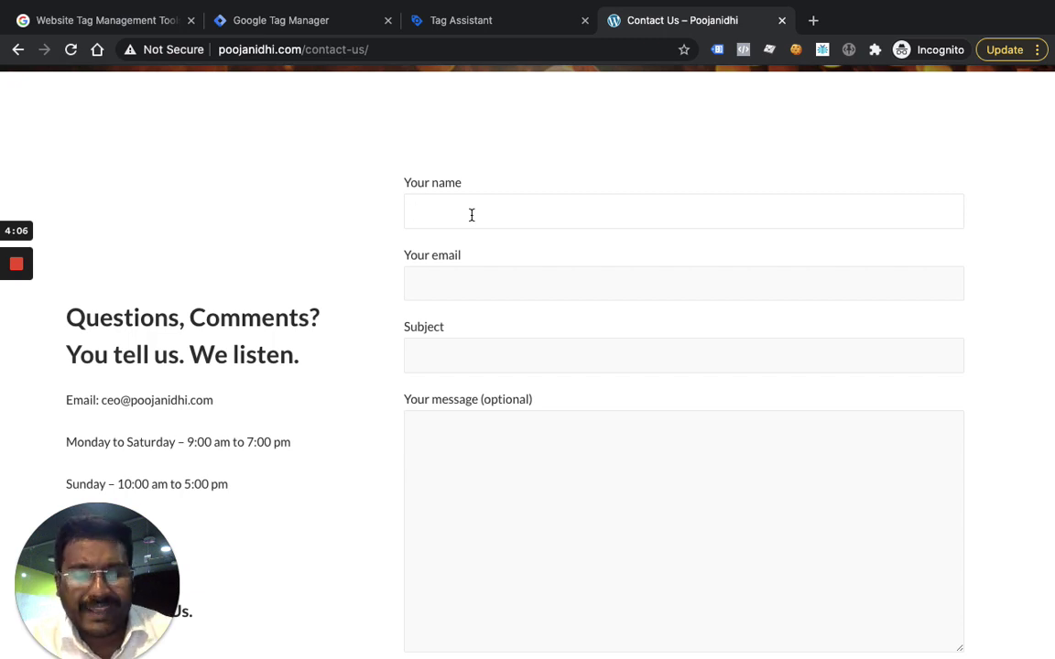
left_click(473, 287)
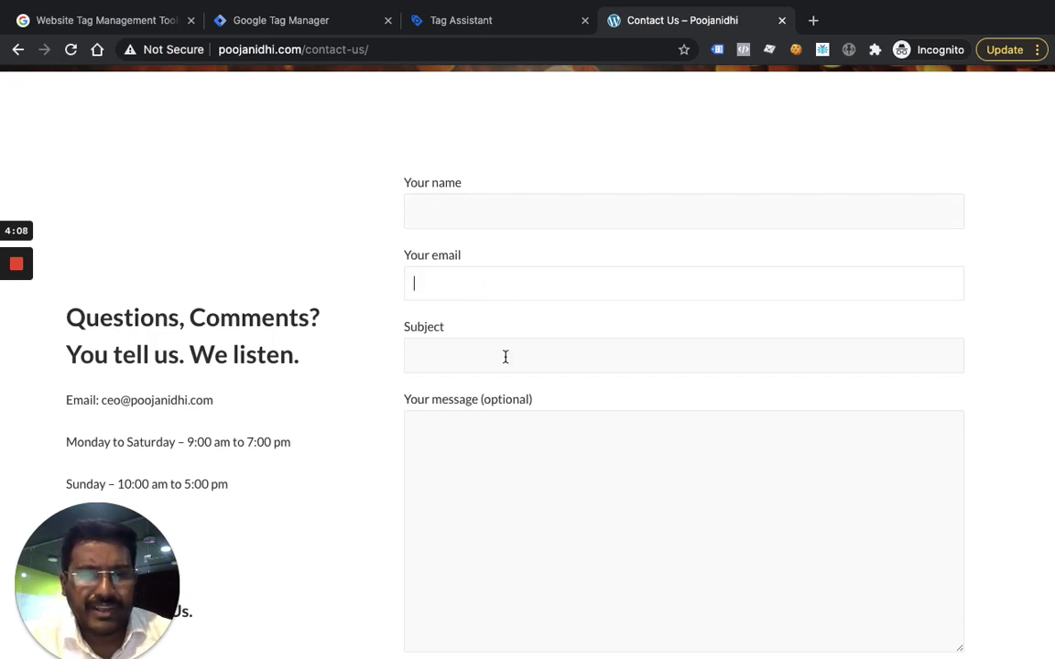
left_click(440, 195)
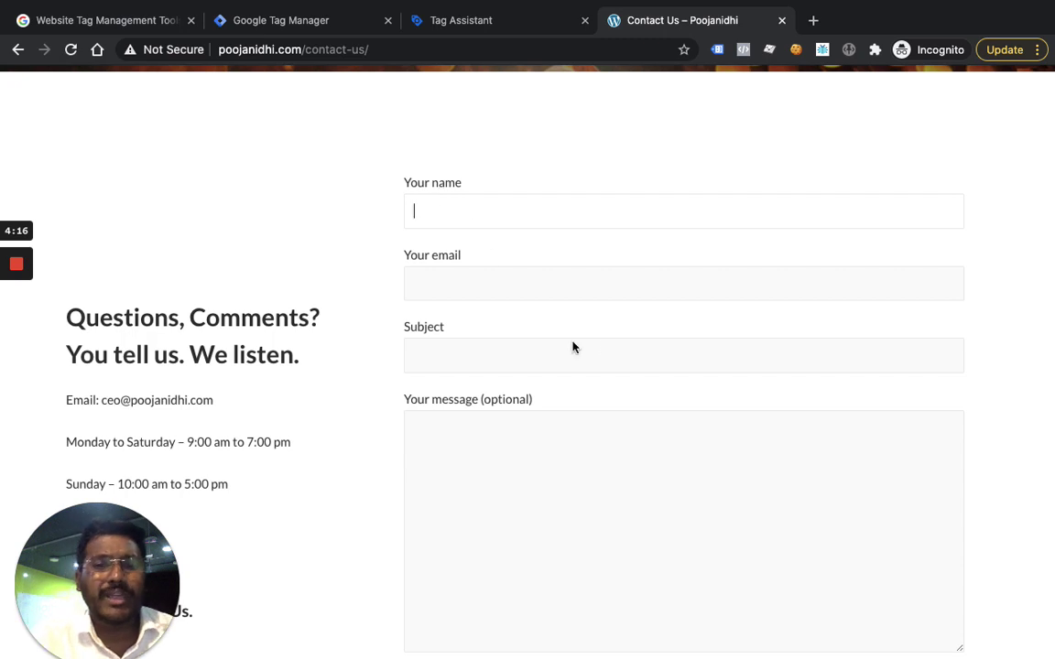
scroll(641, 353, "down", 3)
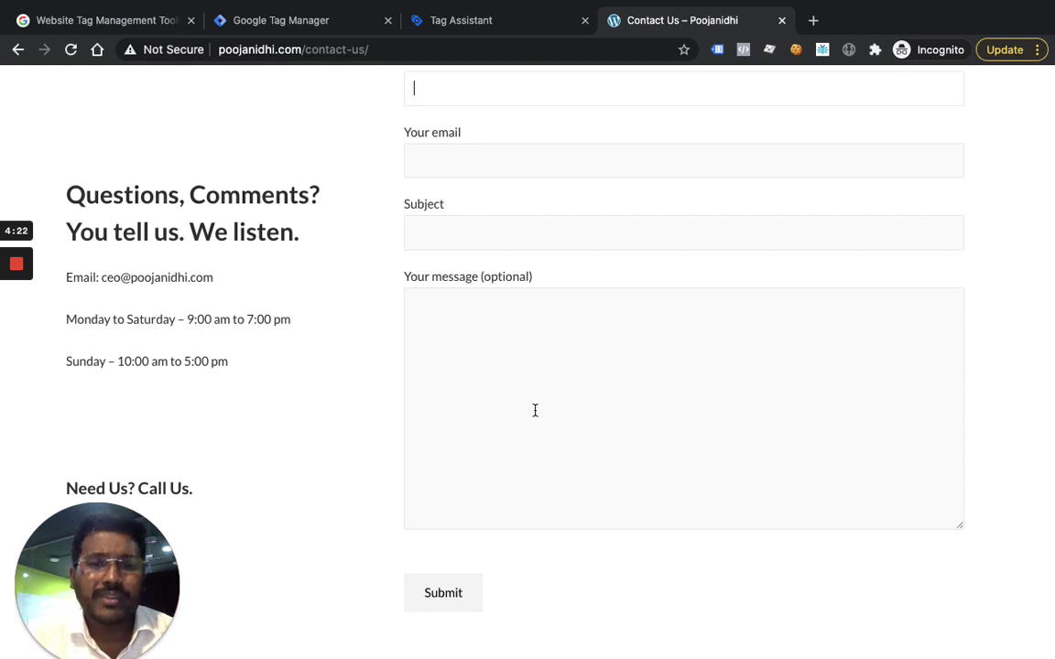
scroll(541, 421, "down", 1)
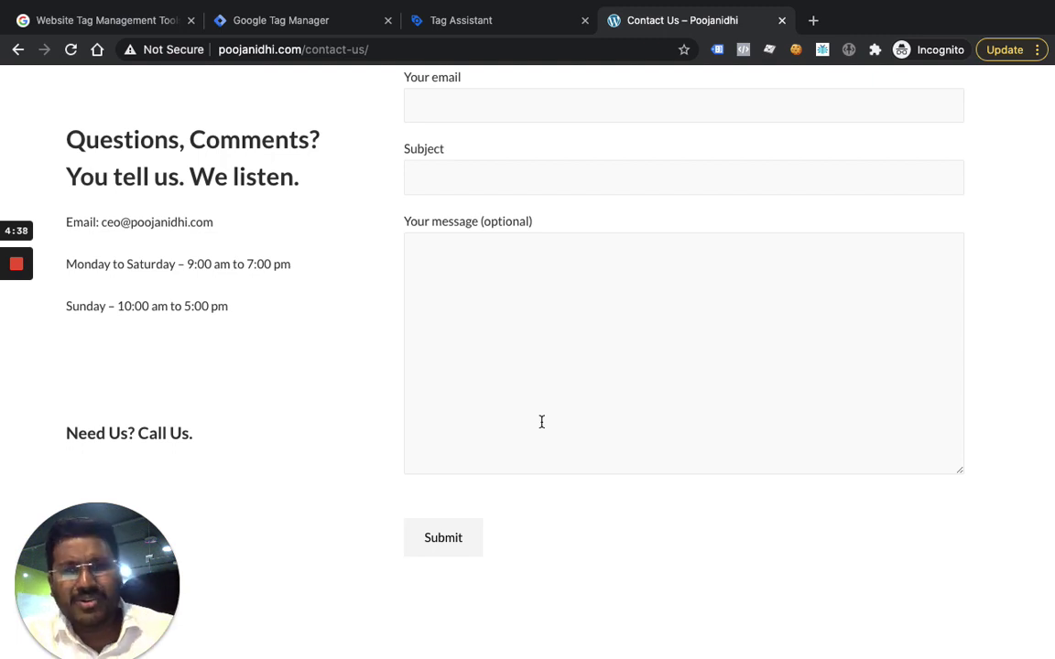
scroll(541, 421, "down", 1)
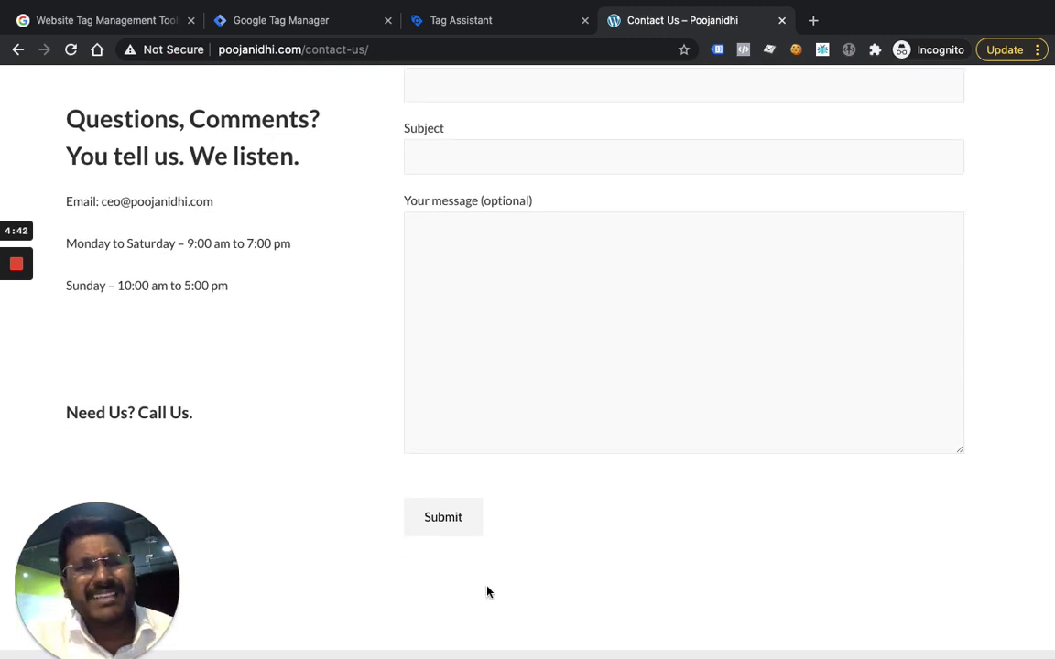
scroll(521, 482, "up", 5)
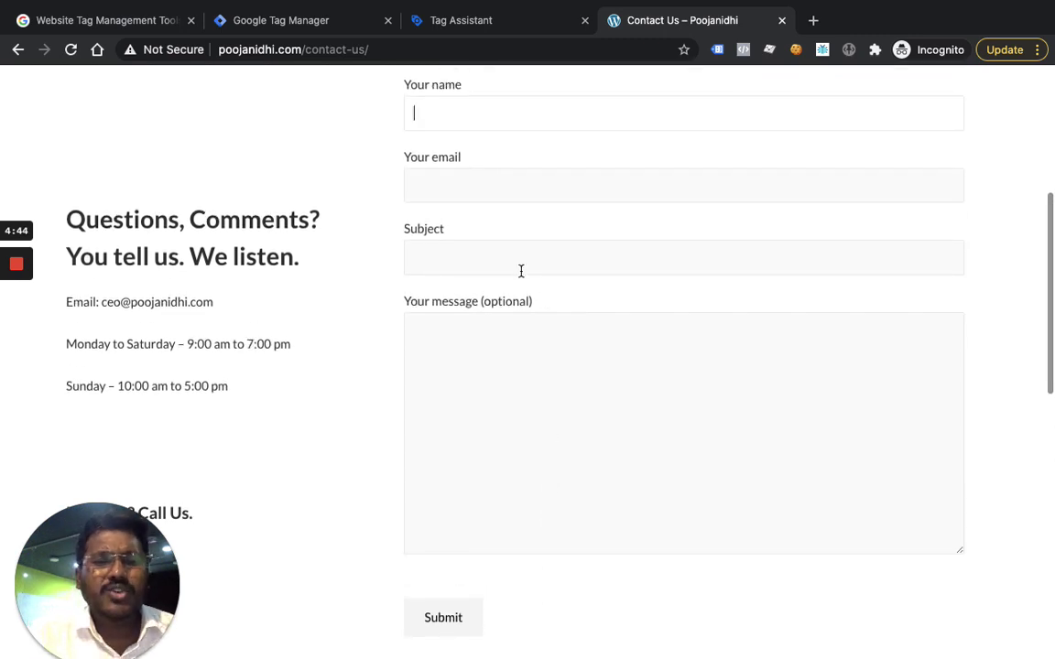
scroll(520, 271, "up", 3)
scroll(520, 271, "down", 5)
scroll(524, 378, "down", 4)
scroll(535, 382, "up", 4)
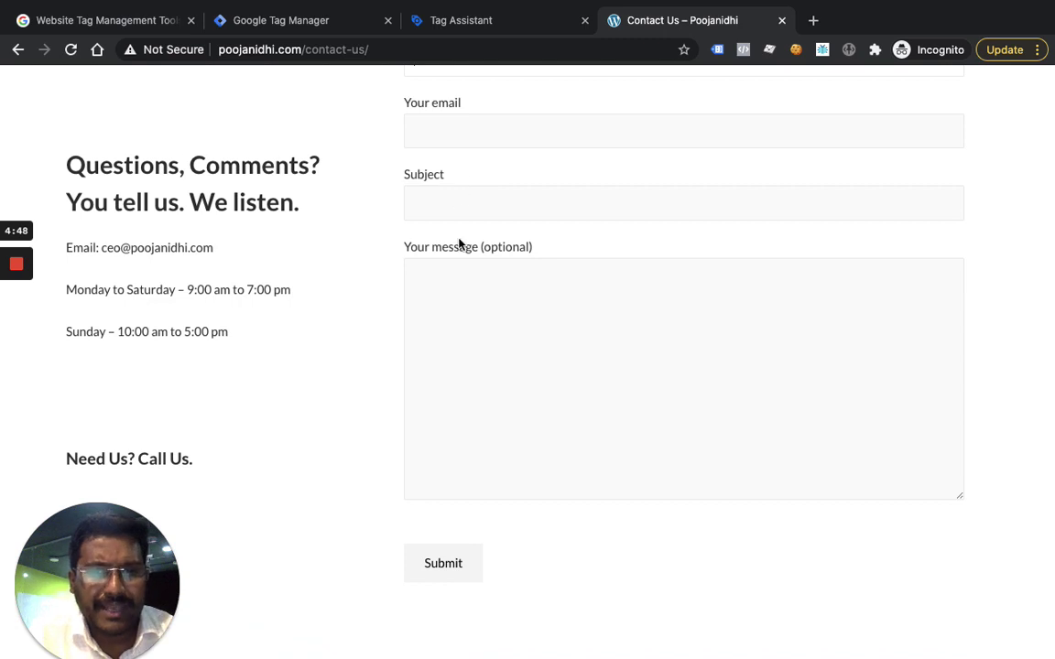
- Enter only a first name, with no domain, in the contact form's email field and submit the form
scroll(473, 201, "up", 3)
left_click(473, 200)
type("prashanth")
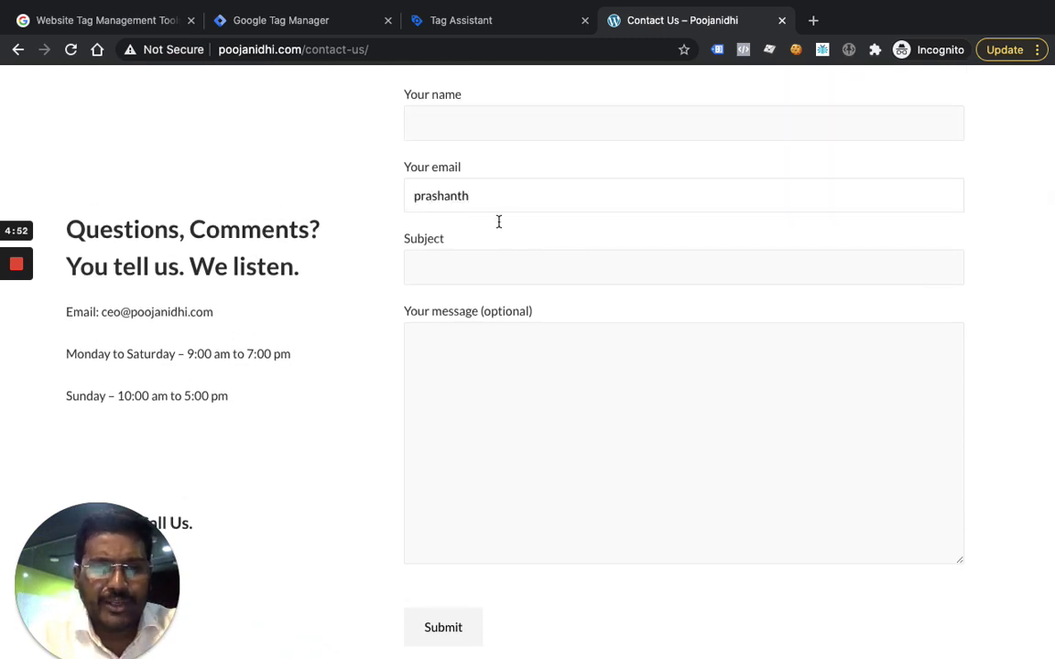
scroll(504, 403, "down", 5)
left_click(443, 478)
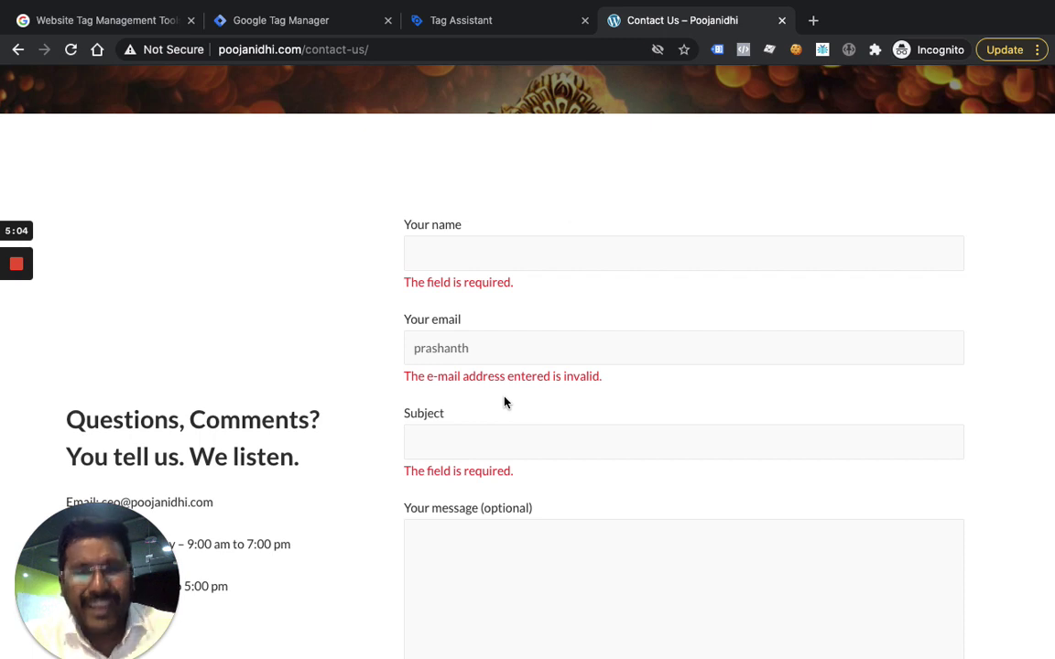
- Examine the validation messages under the form fields, highlighting the one below the email field
scroll(504, 401, "down", 2)
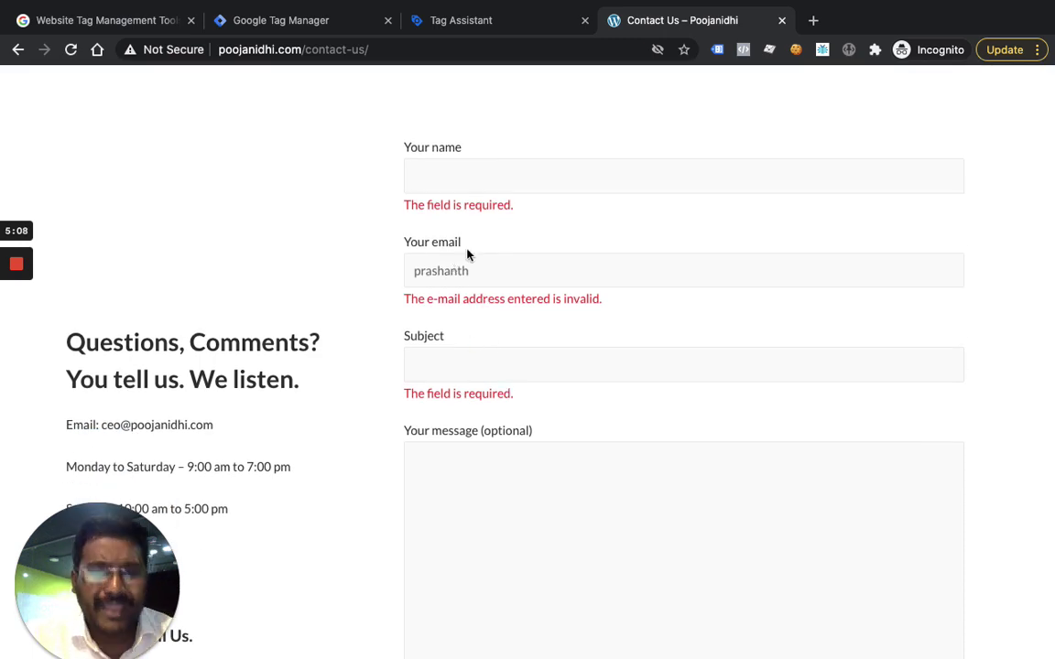
scroll(497, 357, "down", 2)
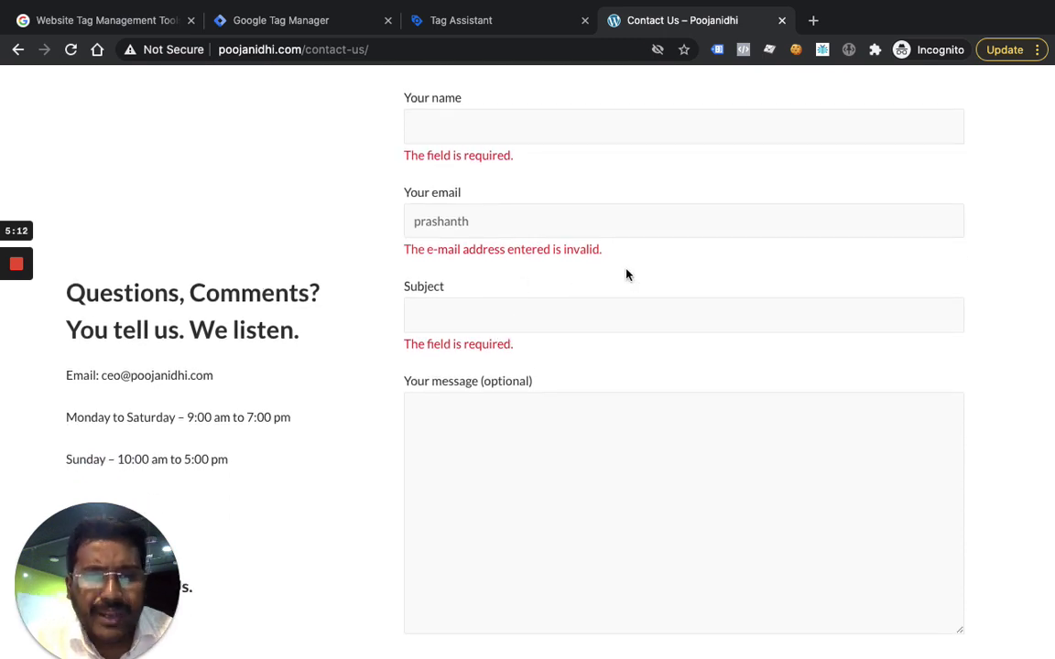
left_click_drag(604, 249, 388, 255)
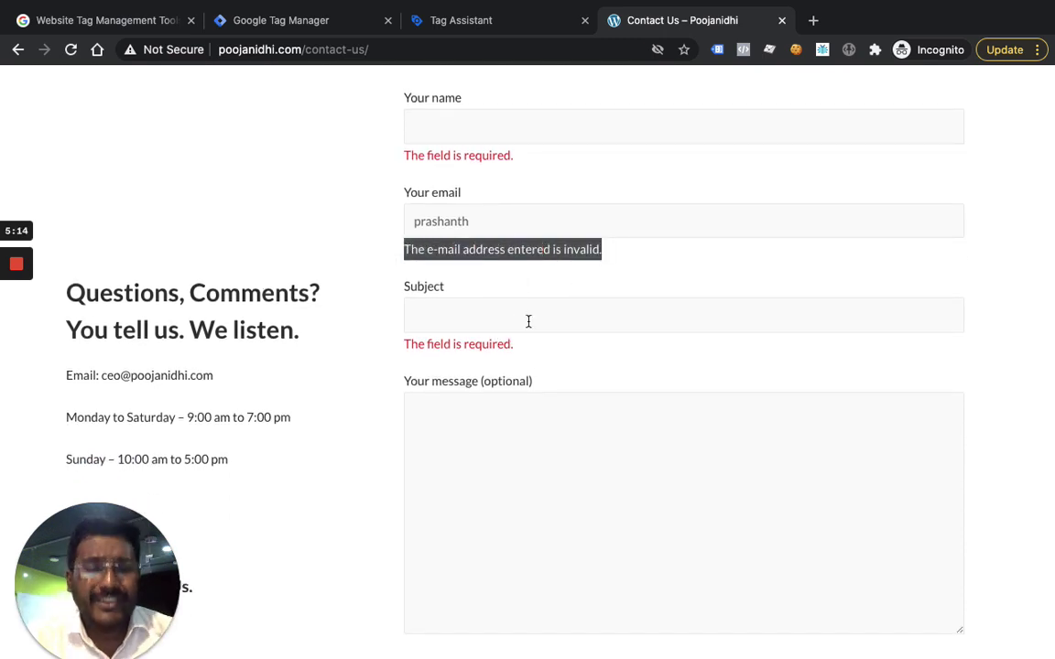
scroll(527, 320, "down", 2)
- Switch to Tag Assistant to check which GTM-MJ63873 tags fired on the latest click event
right_click(514, 409)
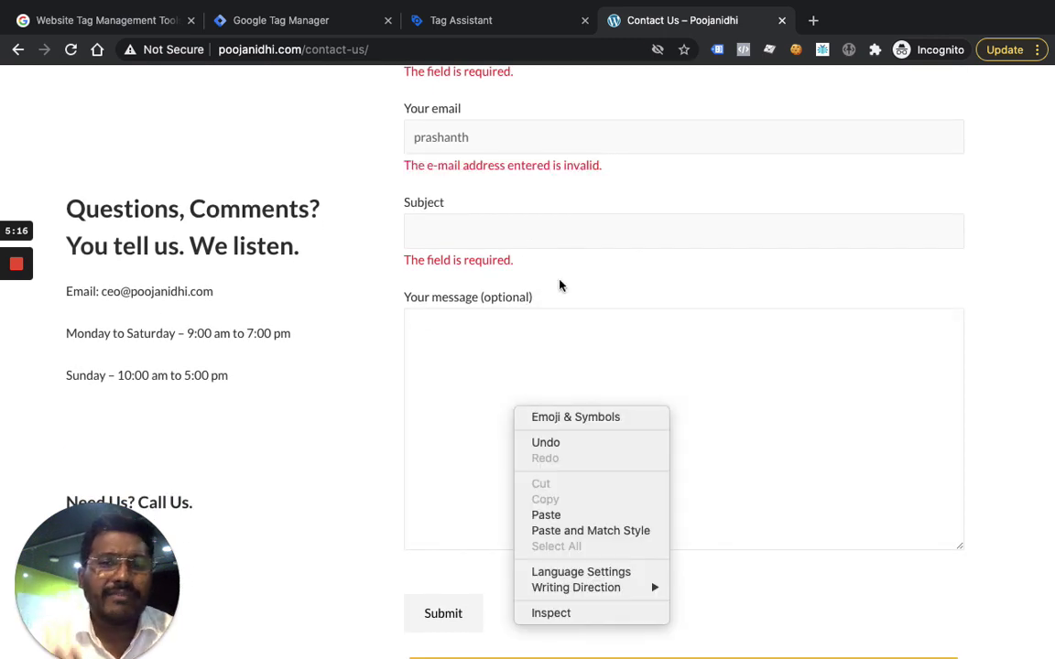
left_click(473, 30)
left_click(471, 24)
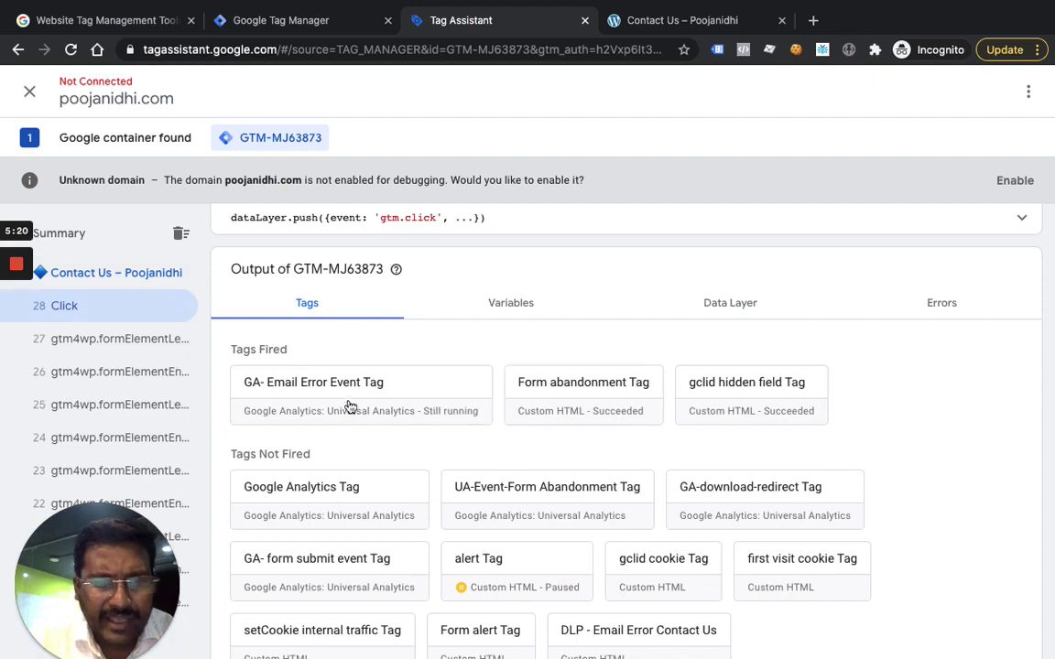
- Open the details of the fired GA- Email Error Event Tag and expand its full list of properties
left_click(306, 400)
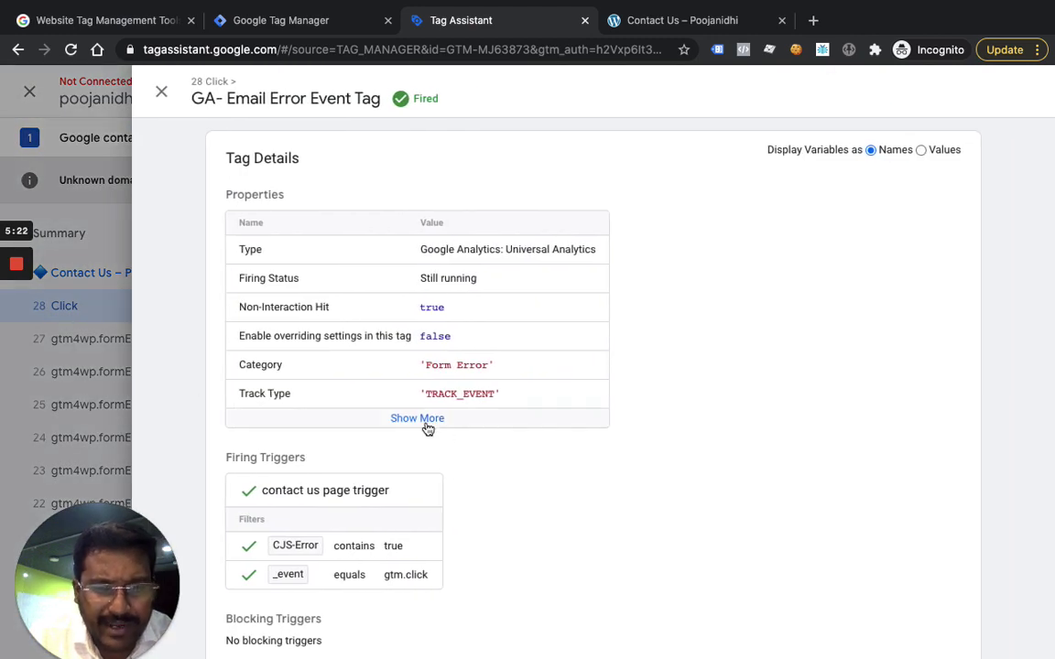
left_click(424, 419)
scroll(458, 375, "down", 2)
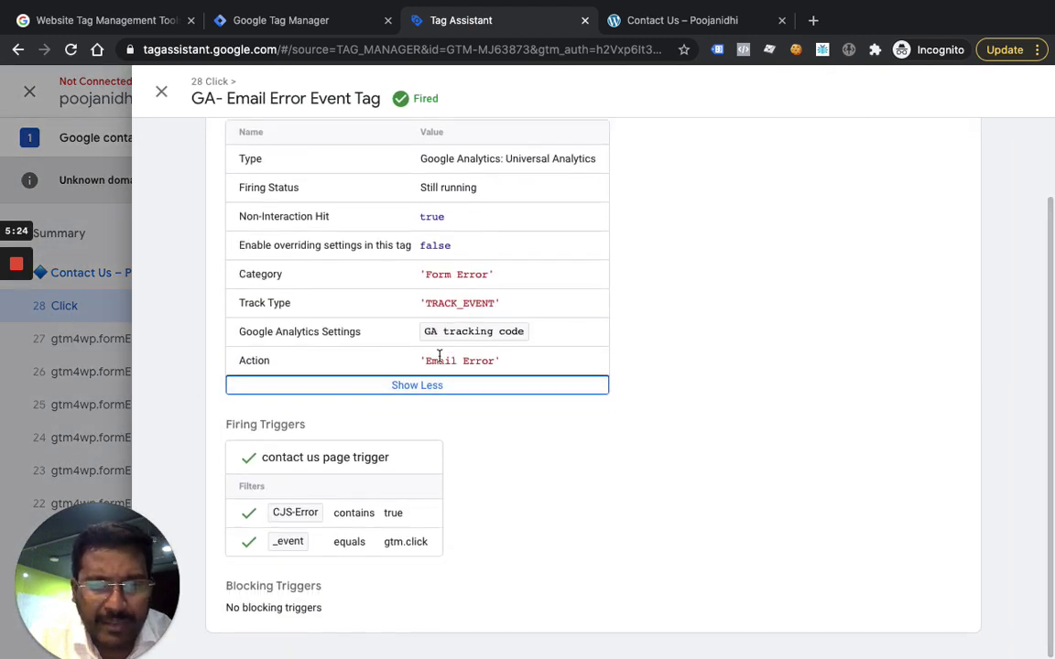
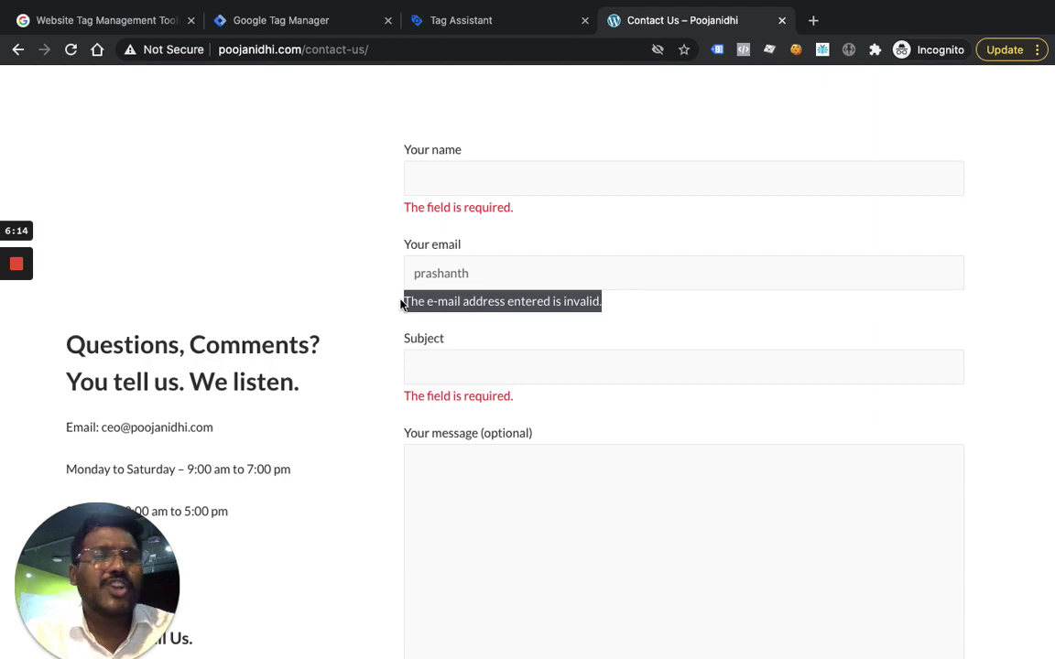
- In Tag Assistant, compare the CJS-Error variable's value between click event 12 and click event 28
left_click(499, 16)
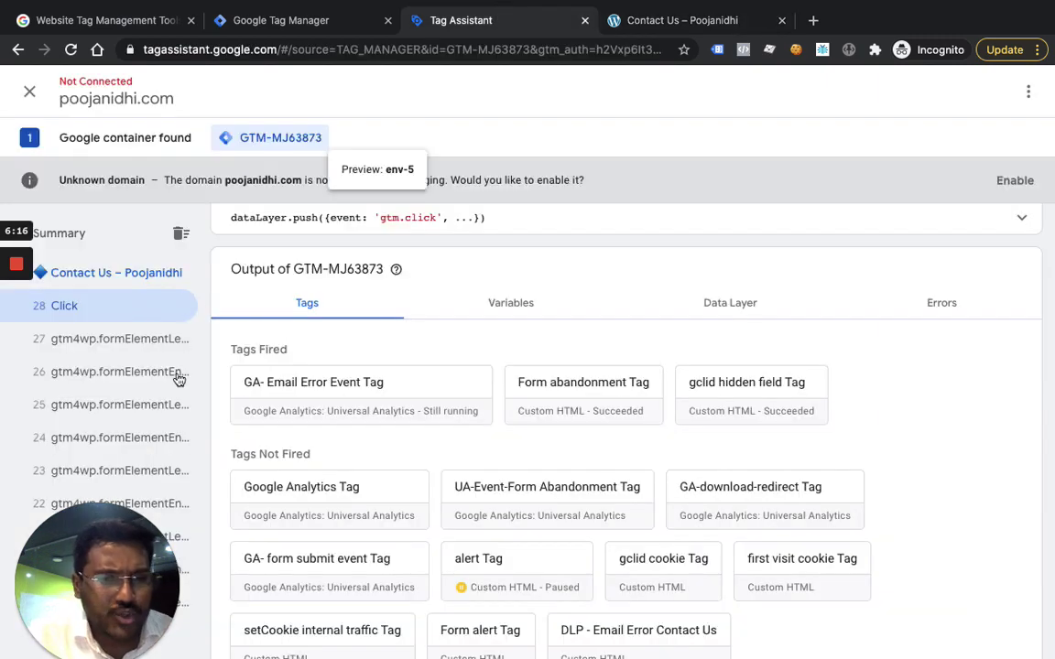
scroll(180, 379, "down", 10)
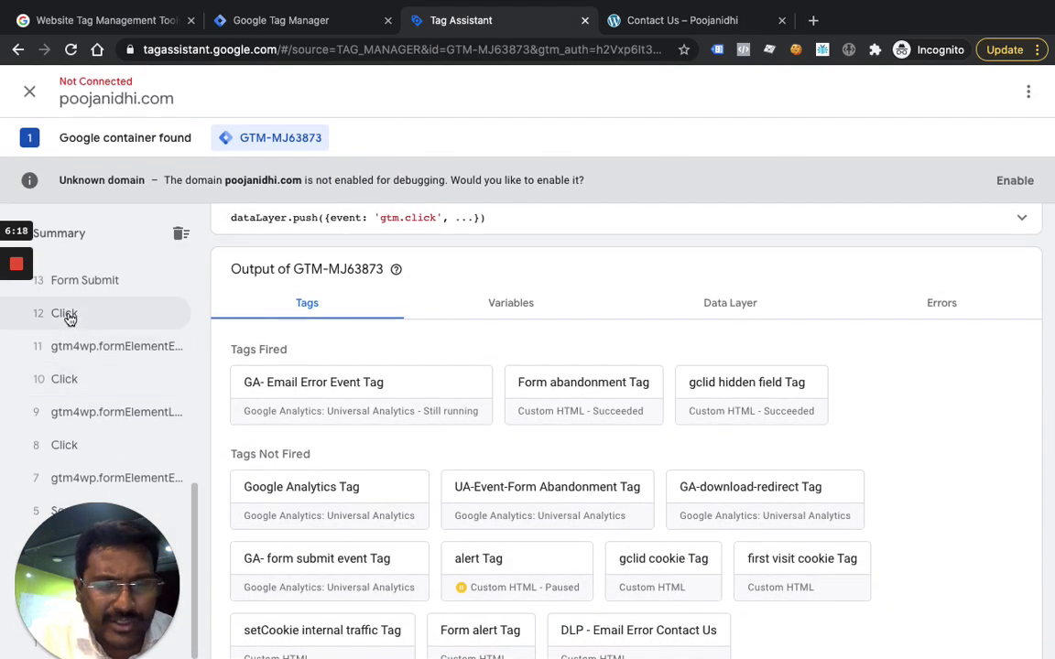
left_click(69, 316)
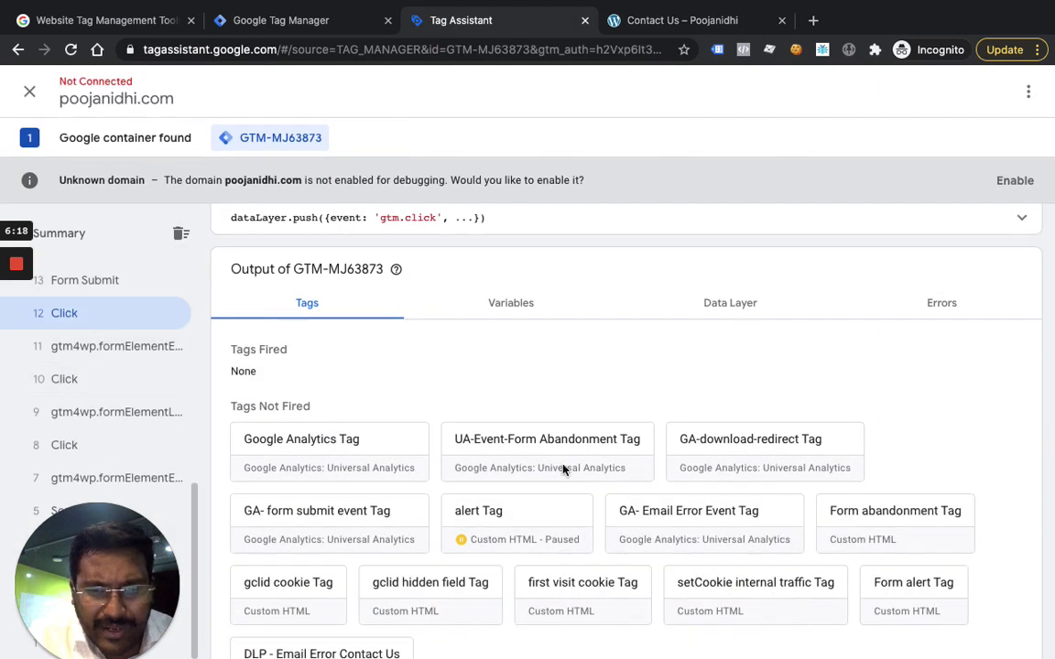
left_click(525, 318)
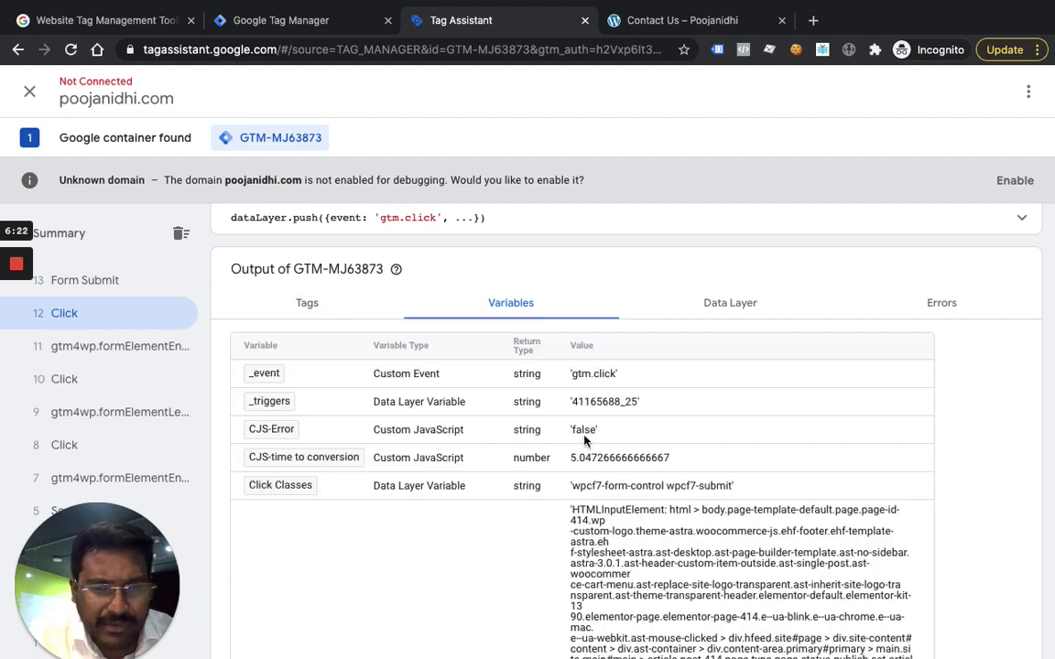
scroll(183, 393, "up", 10)
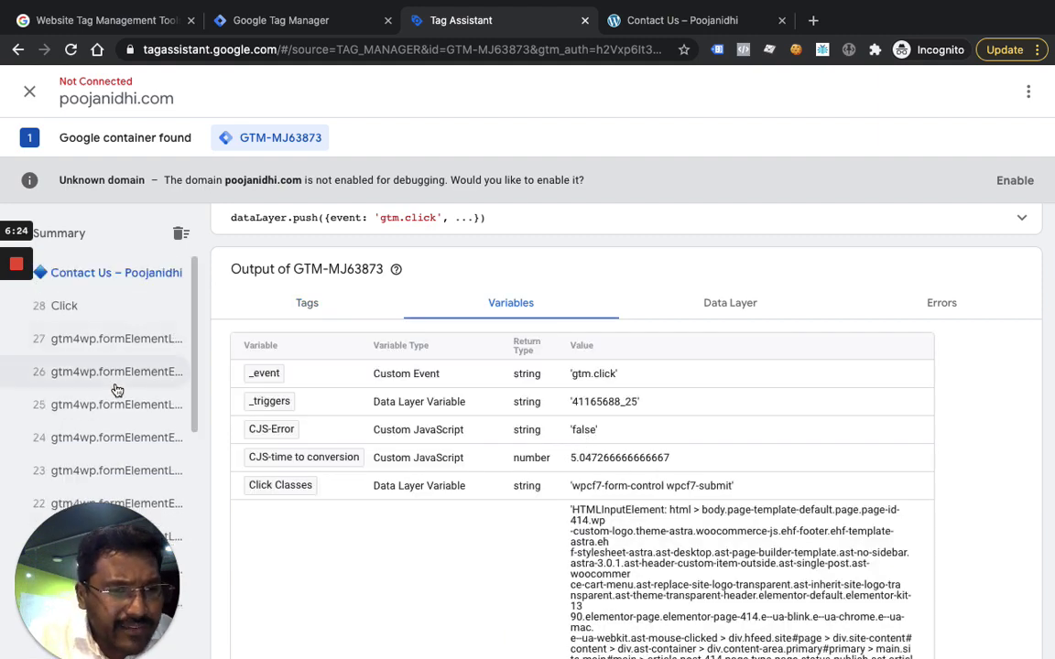
left_click(96, 310)
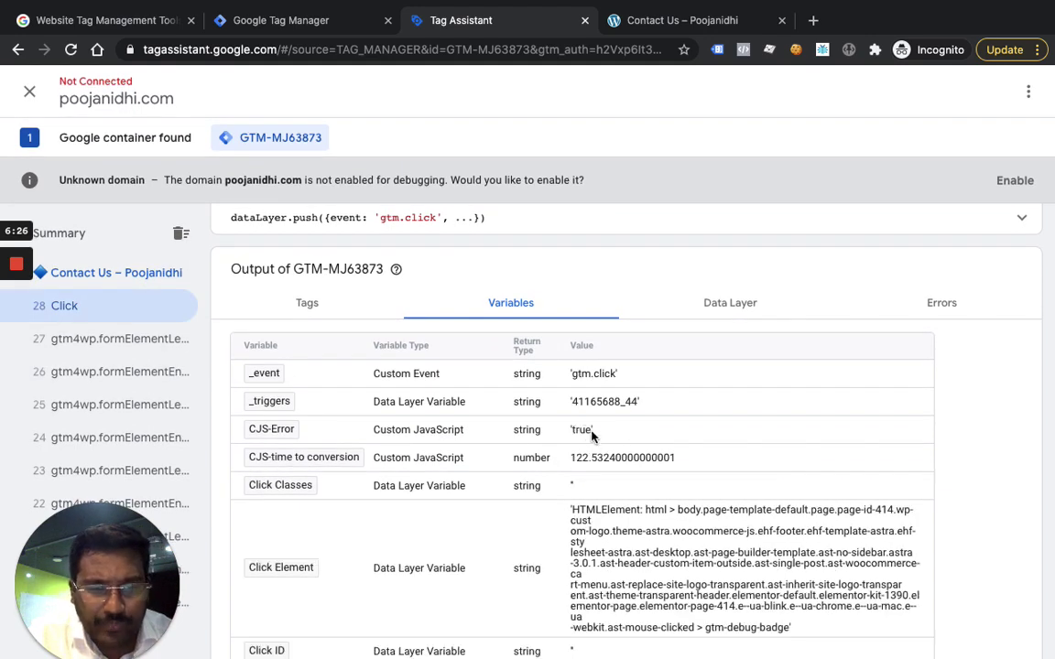
- Switch to the contact form page, review the validation messages under the fields and submit the form again with the incomplete email
left_click(682, 21)
scroll(591, 302, "up", 2)
right_click(587, 295)
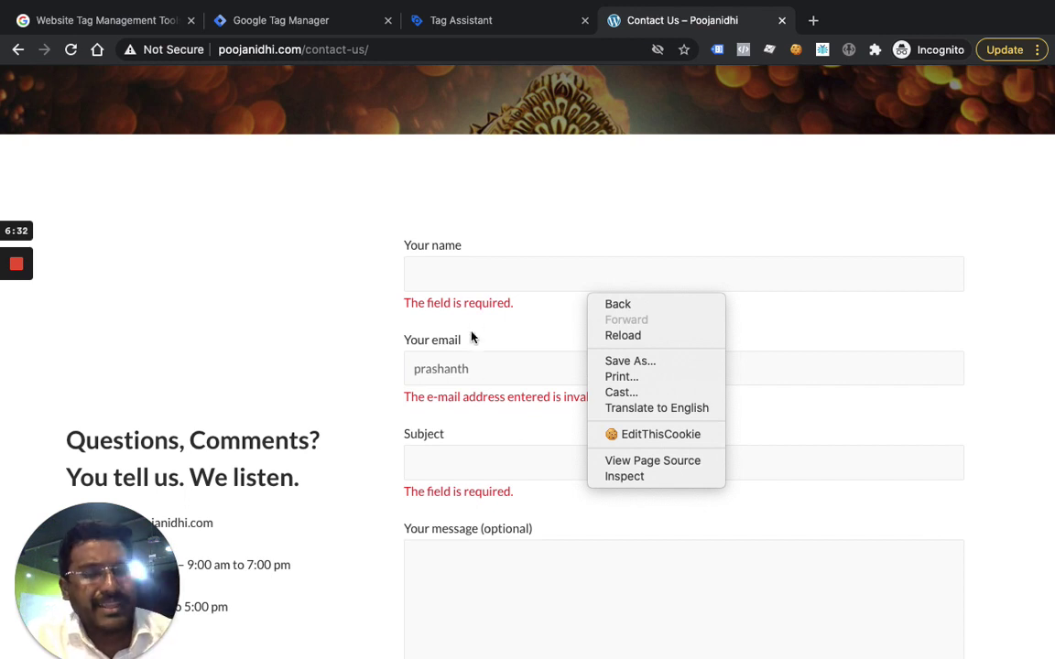
left_click(273, 303)
scroll(437, 376, "down", 2)
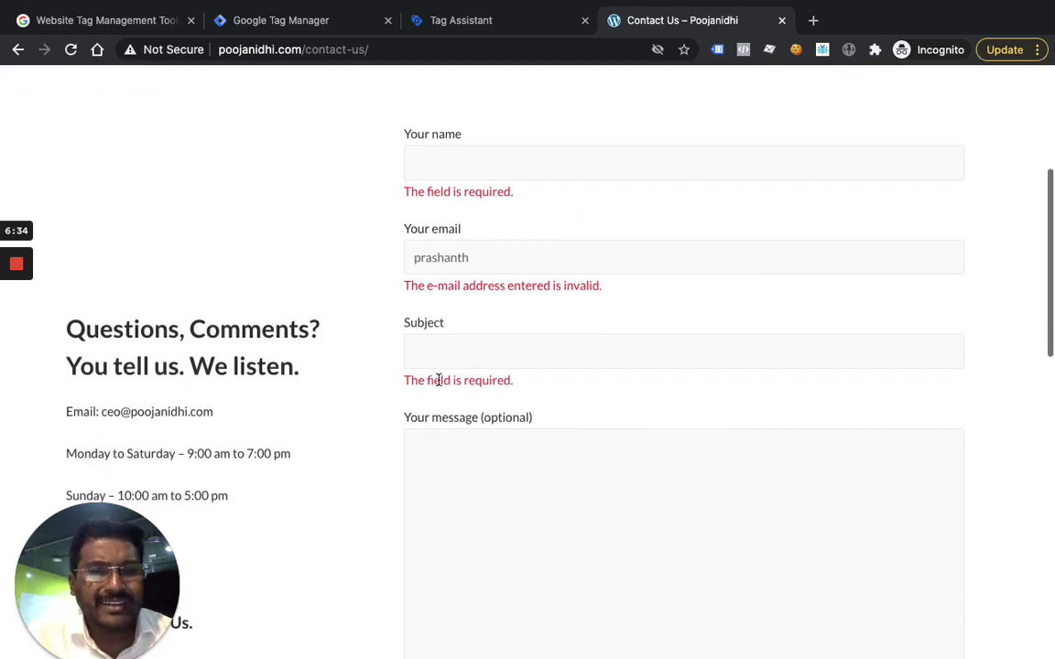
scroll(438, 380, "down", 2)
scroll(438, 379, "up", 2)
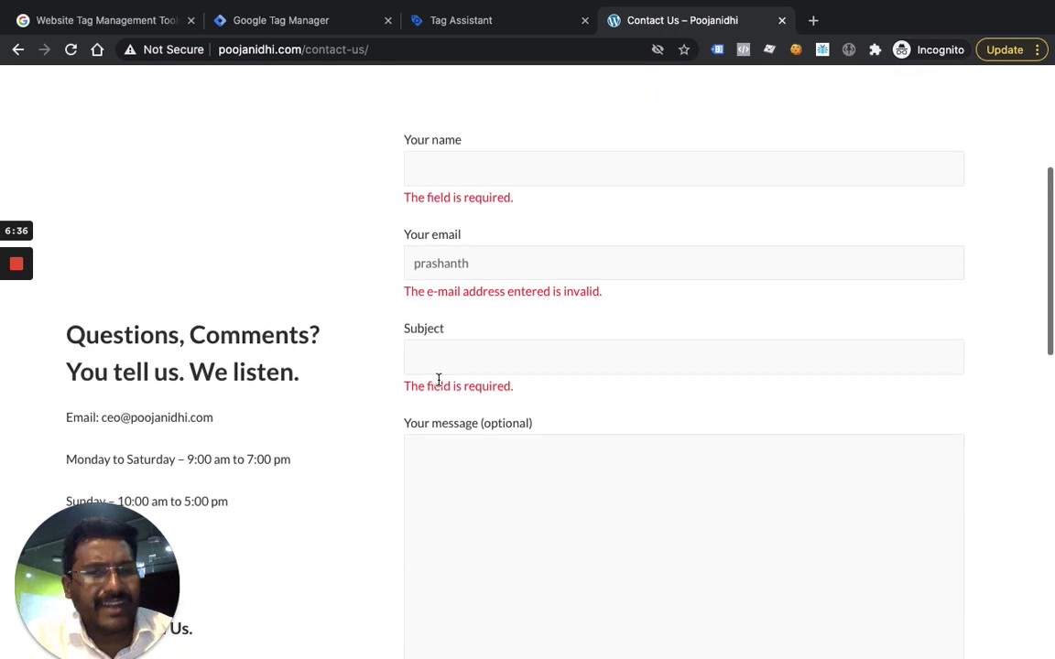
scroll(494, 292, "down", 3)
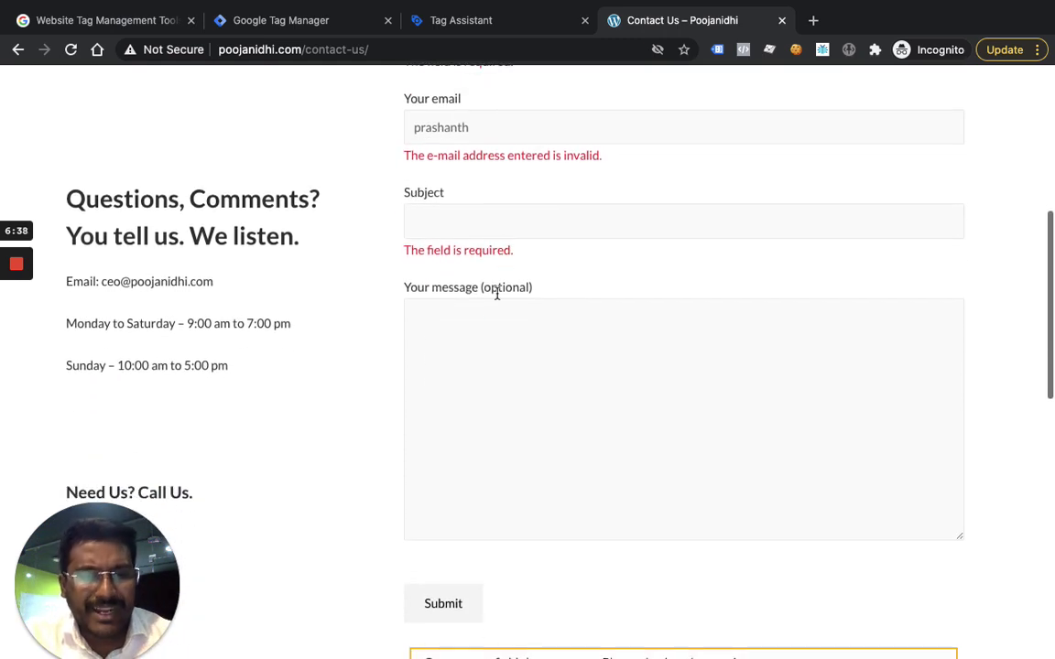
left_click(473, 607)
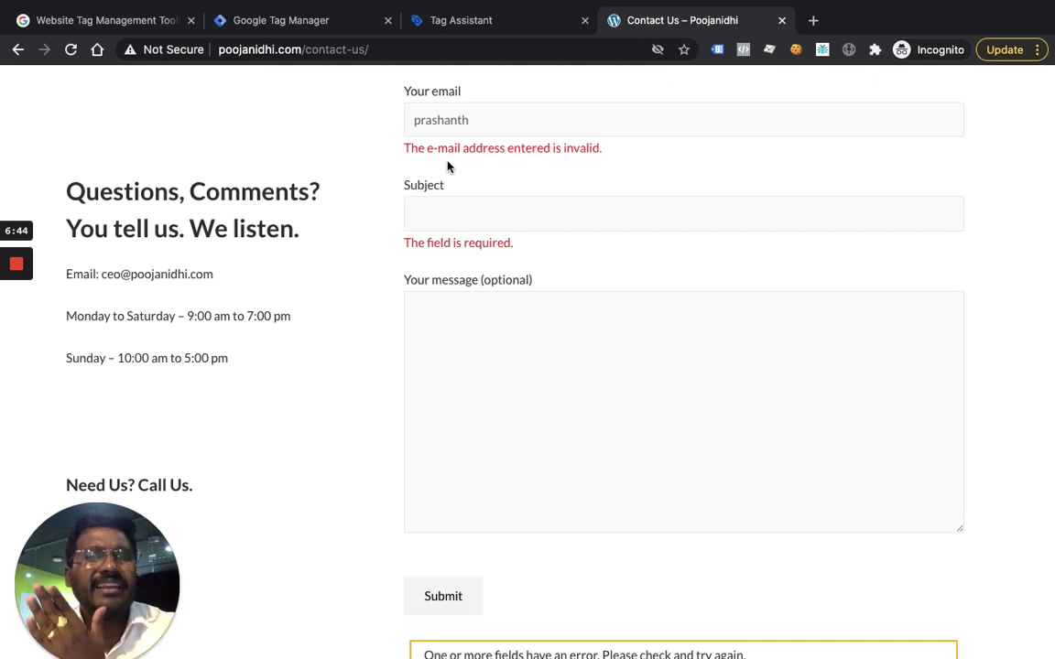
left_click(460, 13)
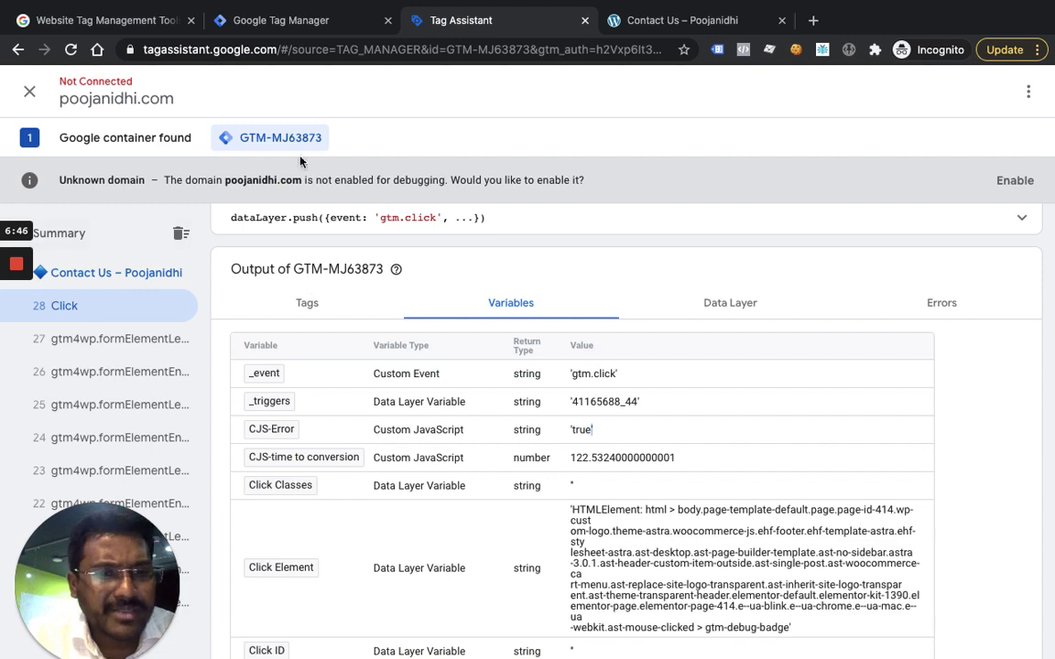
left_click(277, 20)
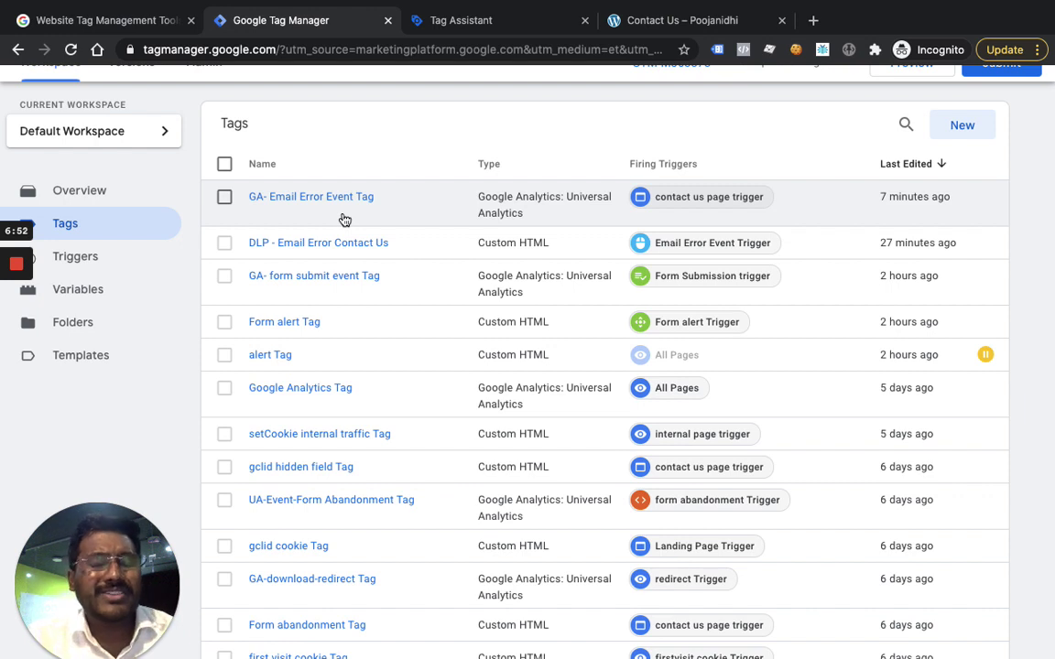
left_click(684, 20)
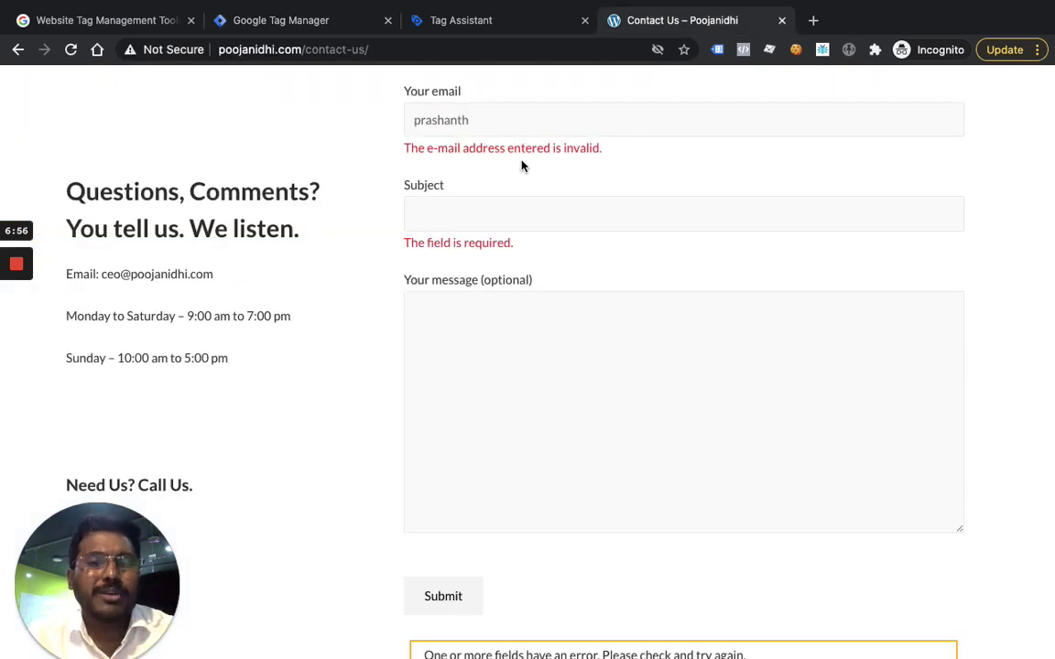
left_click(413, 25)
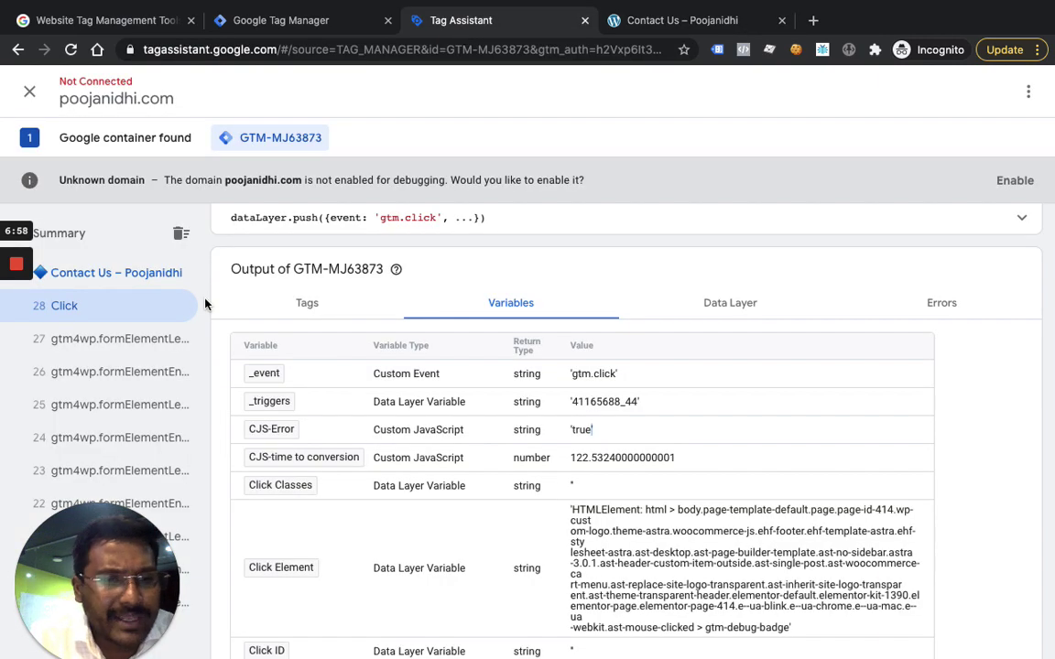
- Switch to Google Tag Manager and open the user-defined variable CJS-Error from the container's variables
left_click(256, 23)
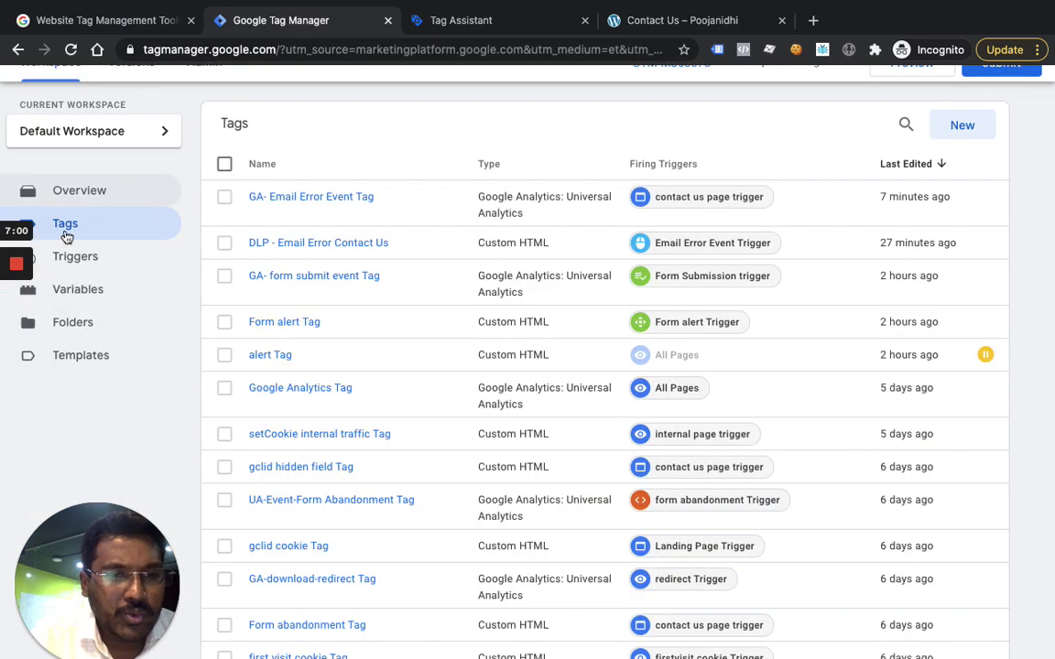
left_click(81, 305)
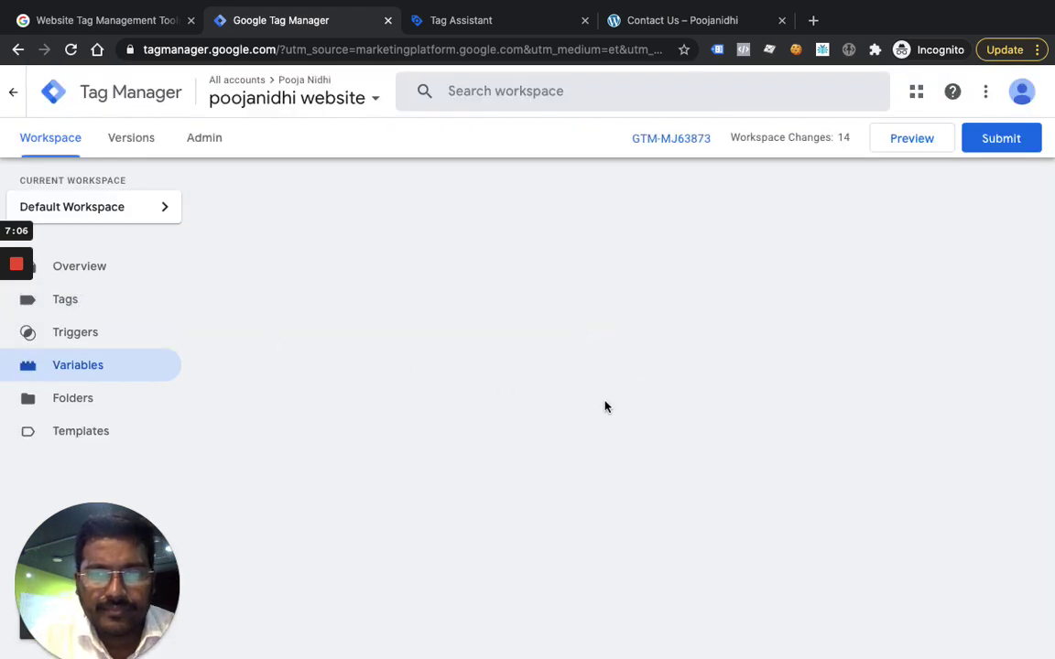
scroll(605, 406, "down", 10)
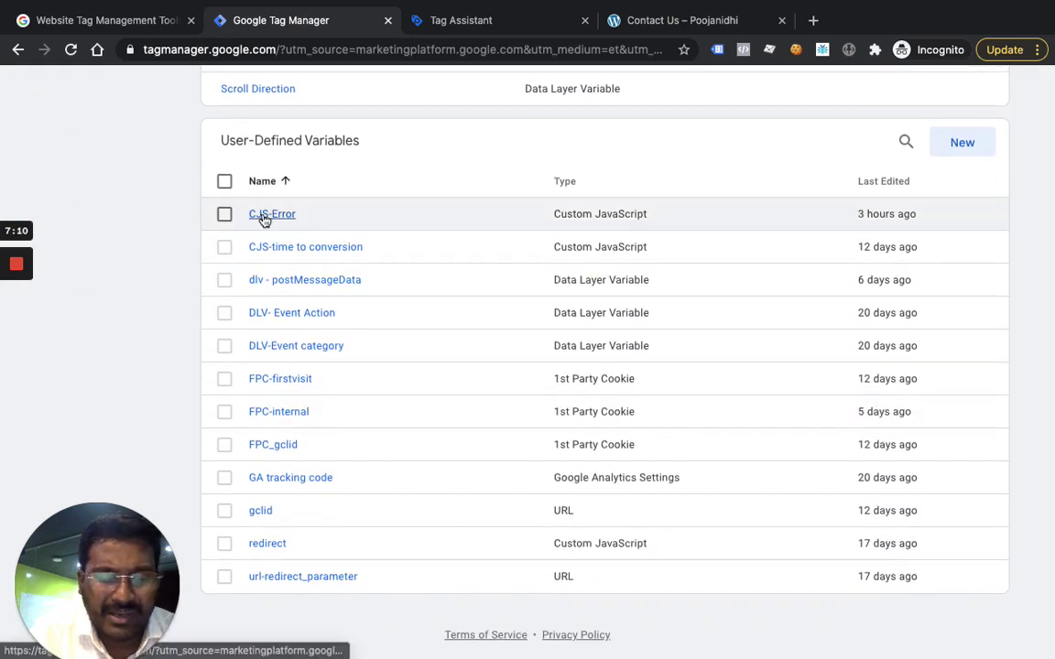
left_click(264, 216)
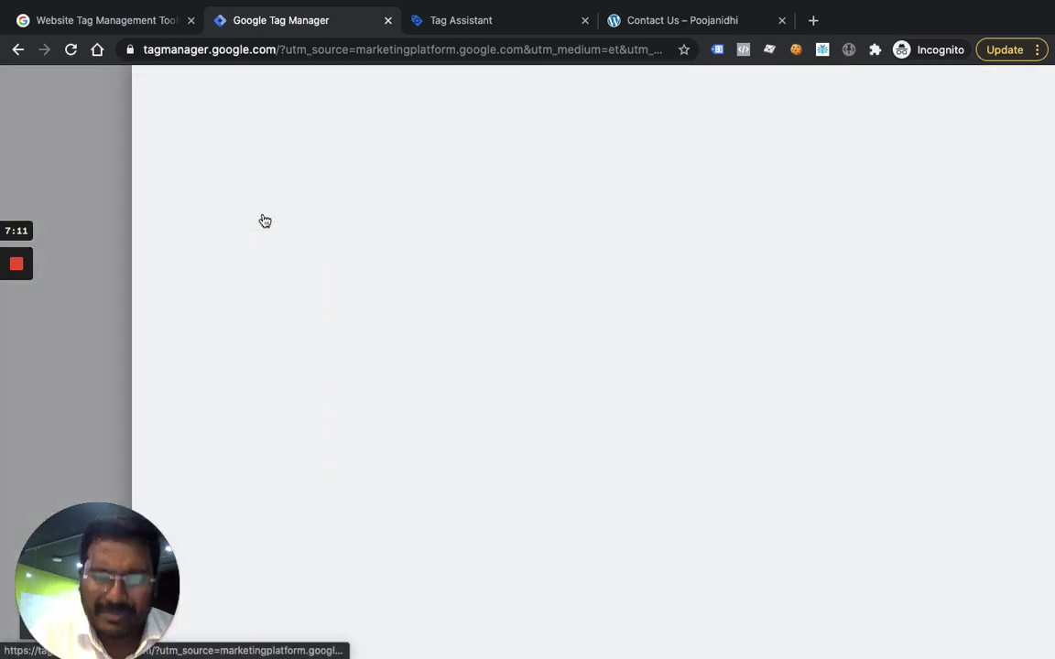
- Highlight the message below the contact form's email field and compare it with the error string in the CJS-Error variable's code
left_click(639, 22)
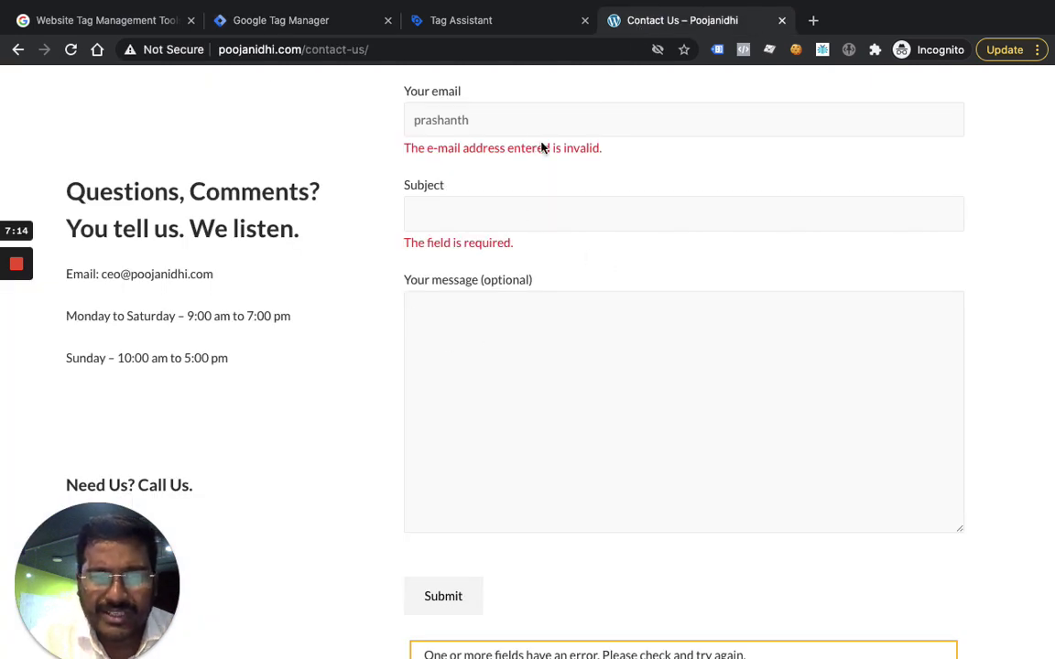
left_click_drag(602, 148, 404, 148)
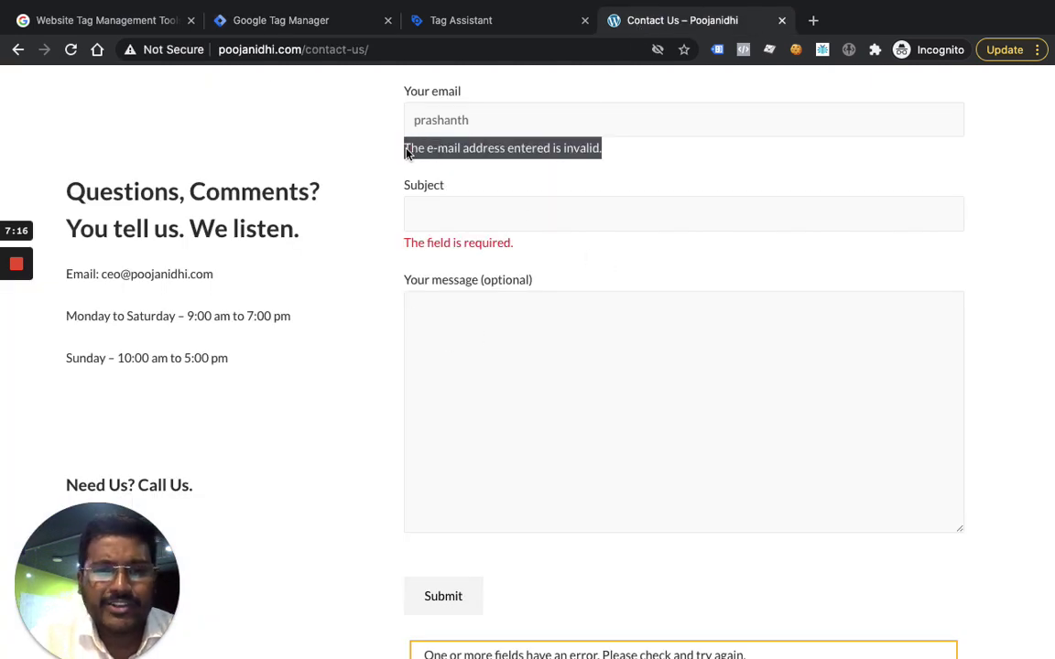
left_click(311, 26)
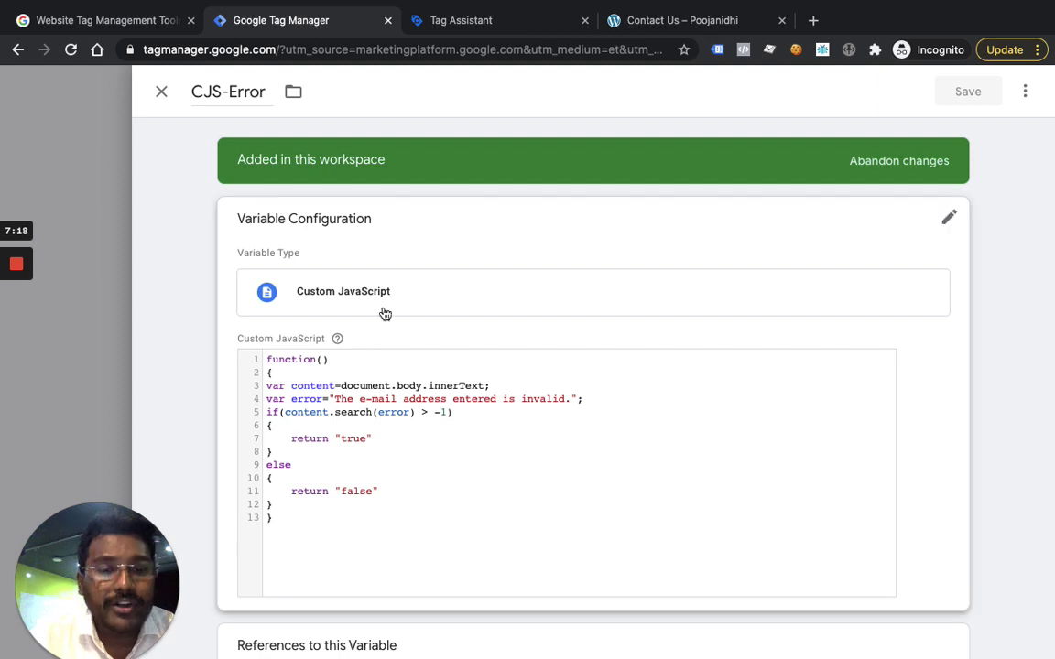
scroll(382, 313, "down", 2)
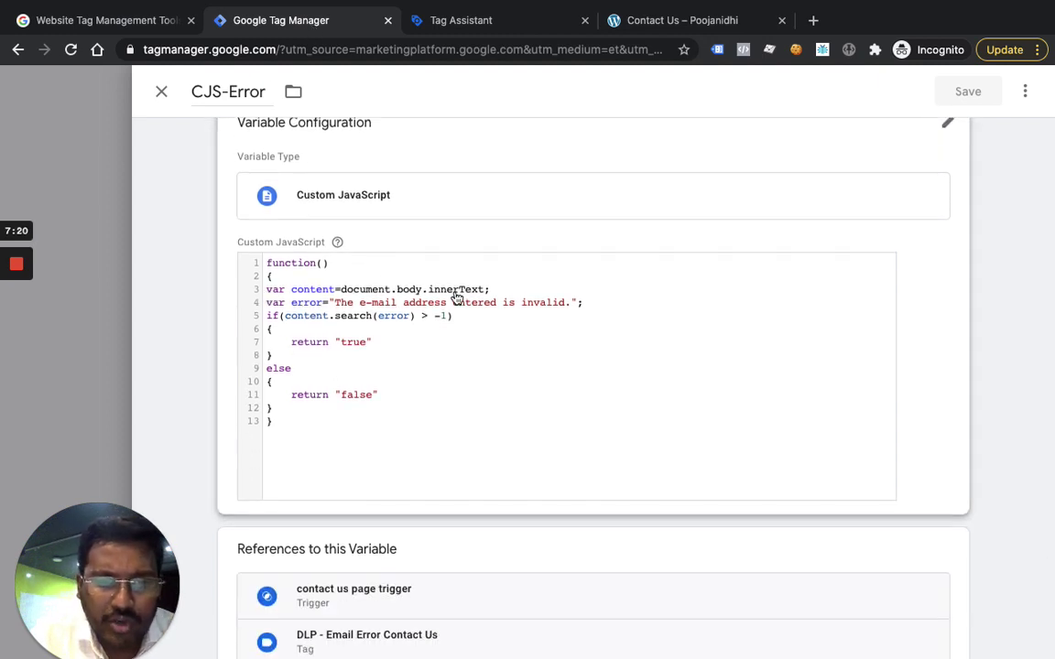
- Open the browser's developer console on the contact form page and clear its messages
left_click(632, 20)
right_click(329, 283)
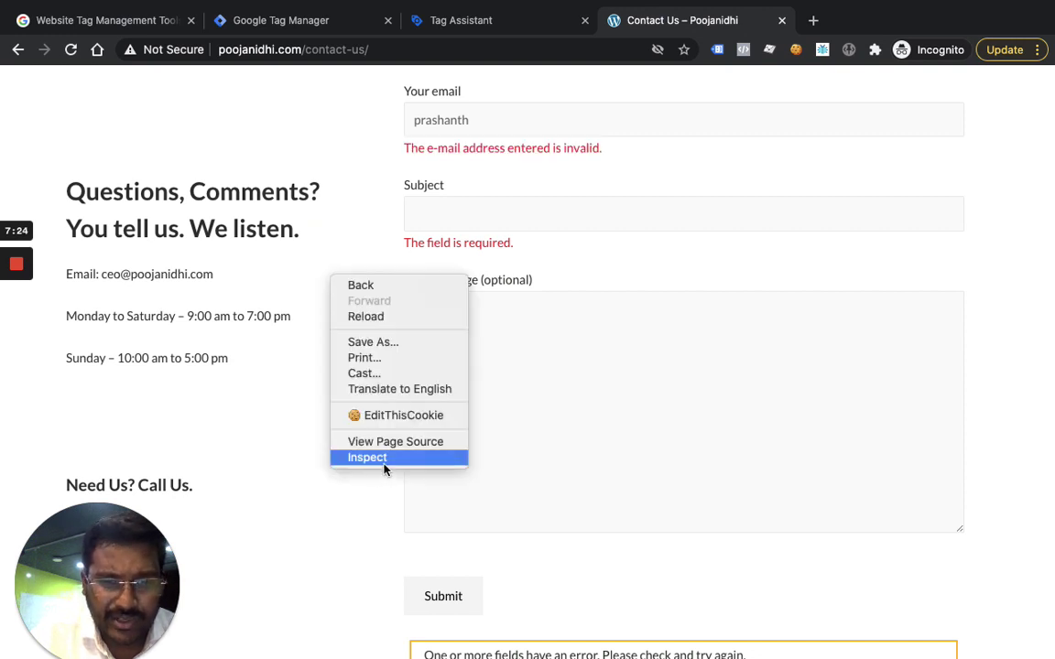
left_click(384, 463)
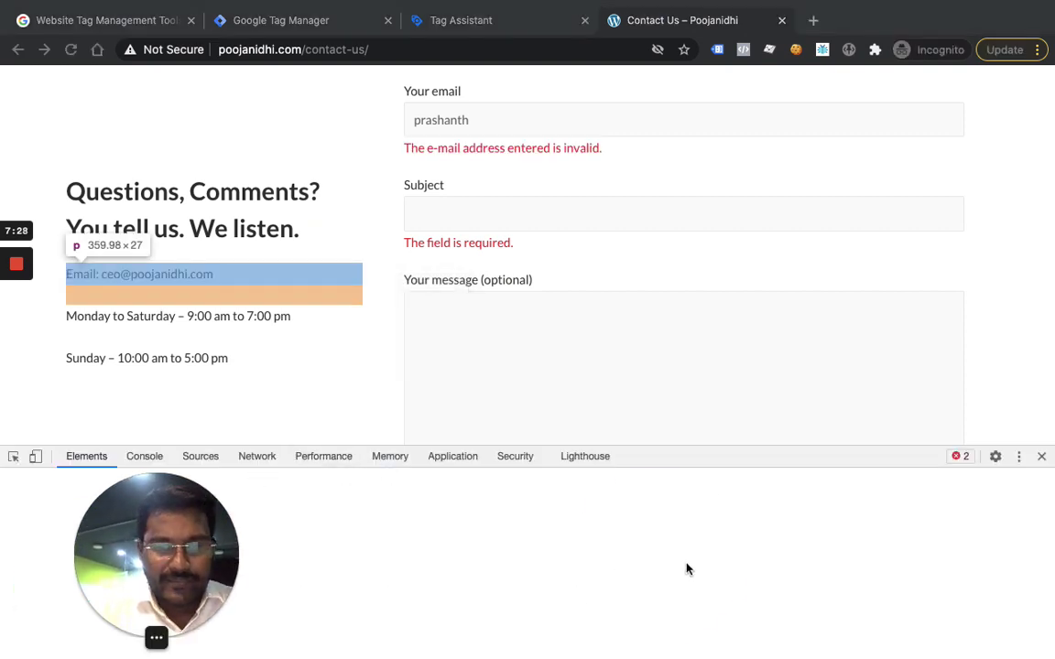
left_click(151, 464)
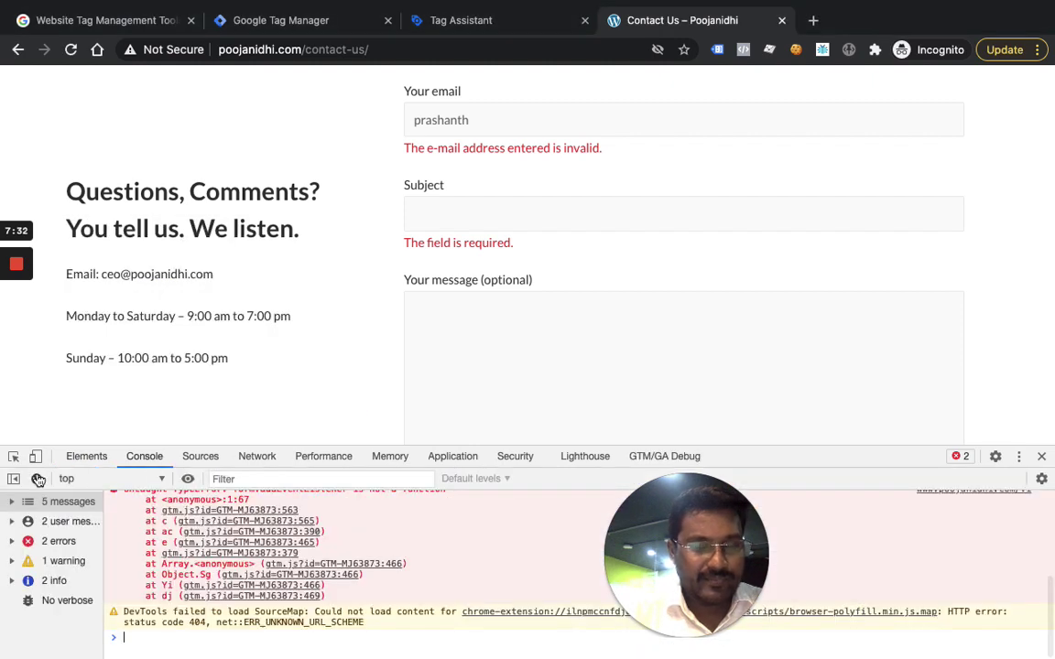
left_click(37, 479)
- Evaluate document in the console, then expand the returned page structure to examine it and collapse it again
left_click(140, 495)
type("d")
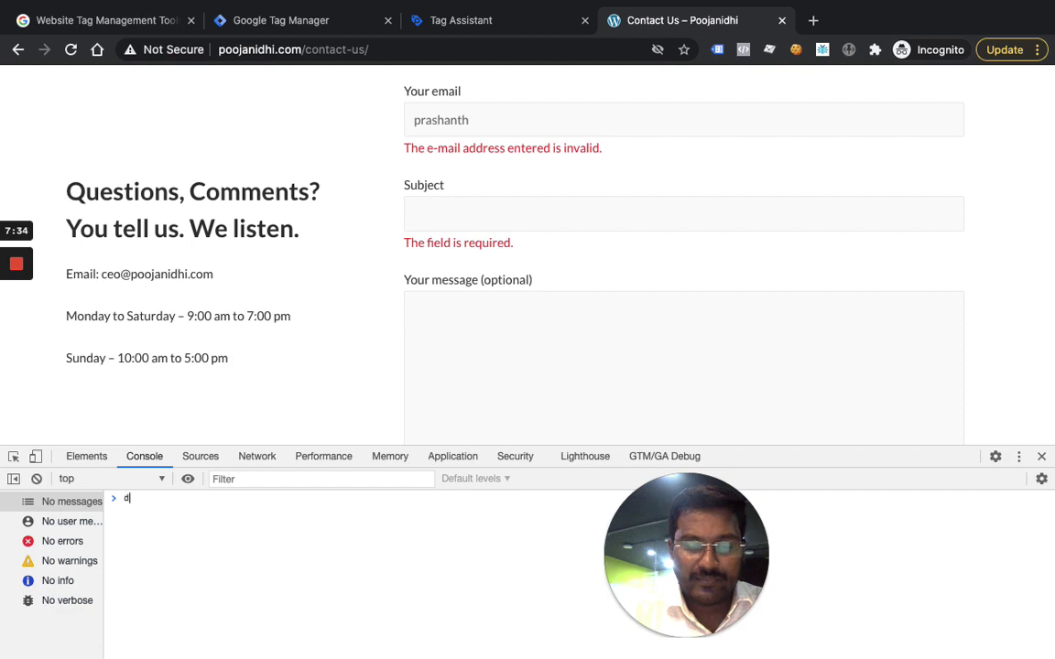
type("ocument.b")
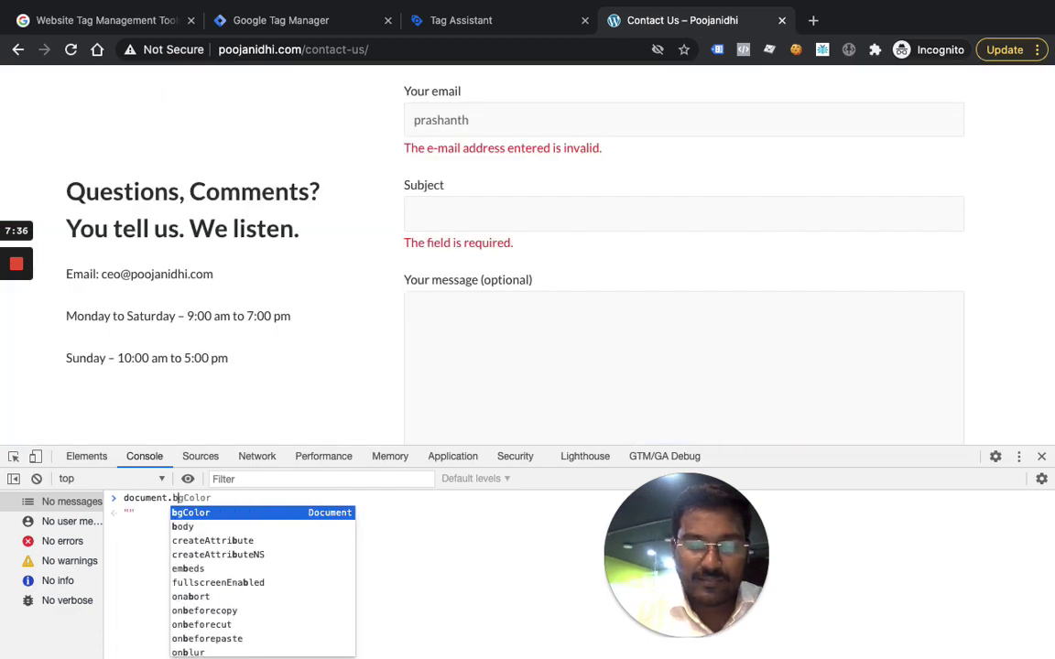
key("BackSpace")
key("BackSpace")
key("Return")
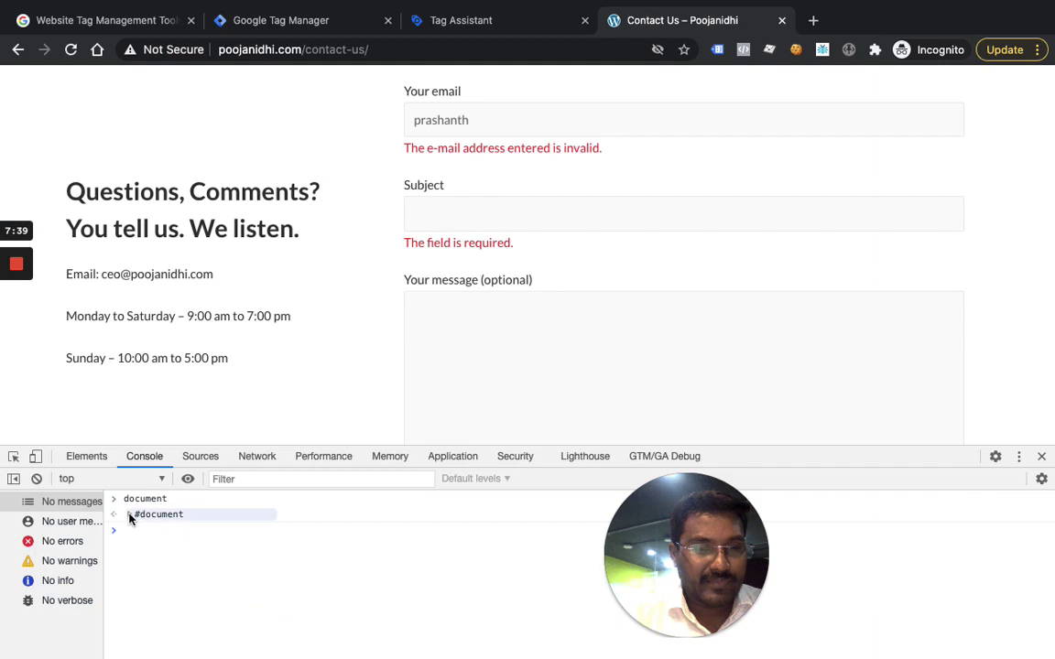
left_click(129, 516)
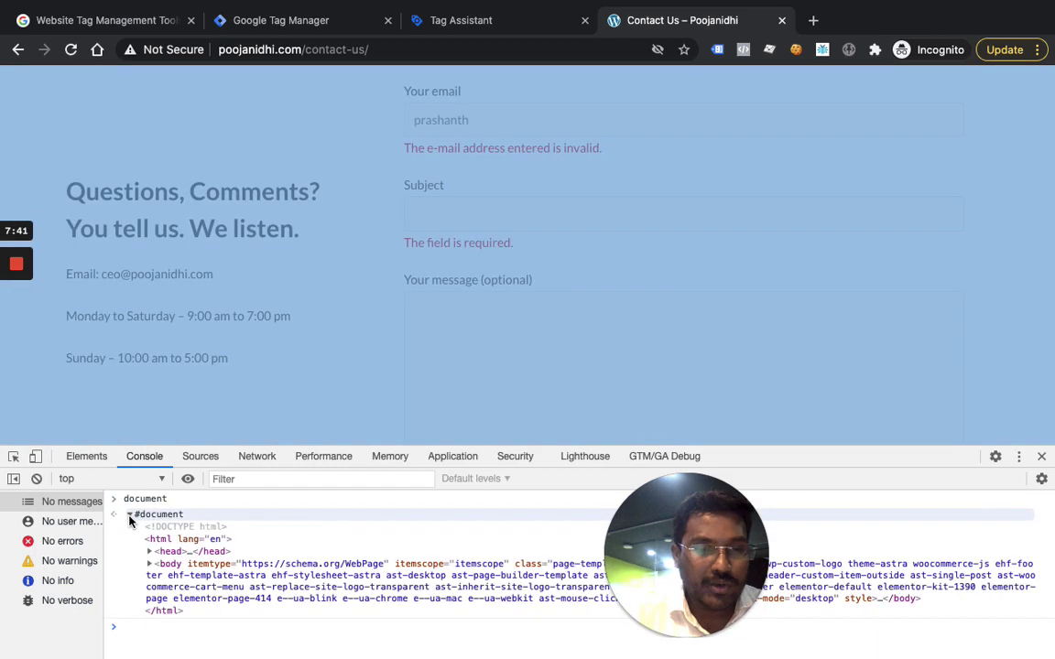
left_click(129, 515)
- Evaluate document.body and document.body.innerText in the console to examine the contact page's body element and its text
key("Up")
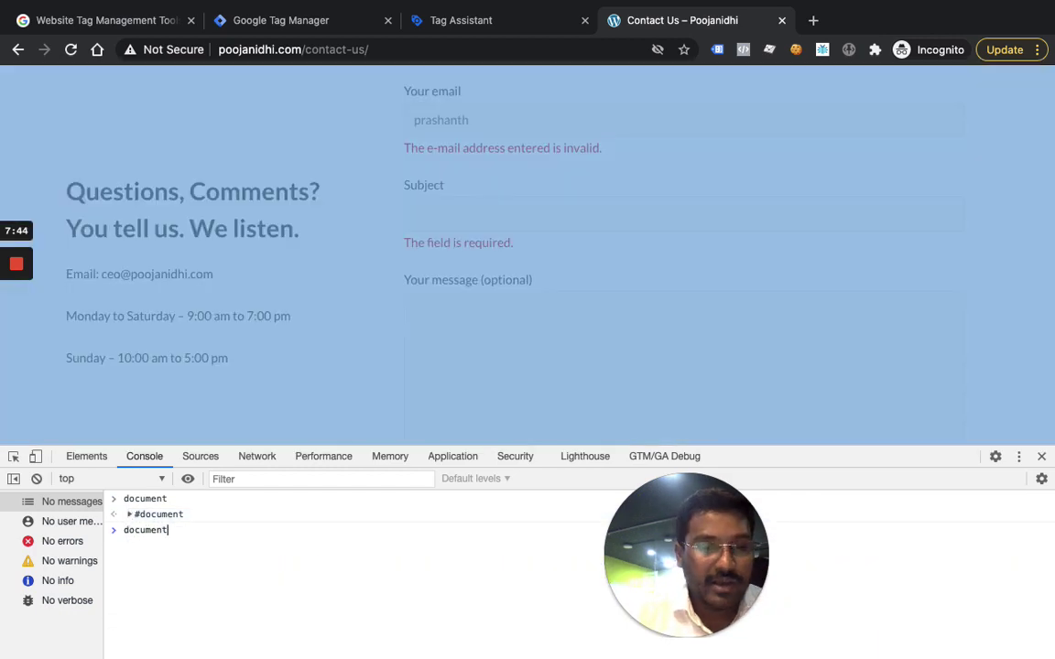
type(".body.")
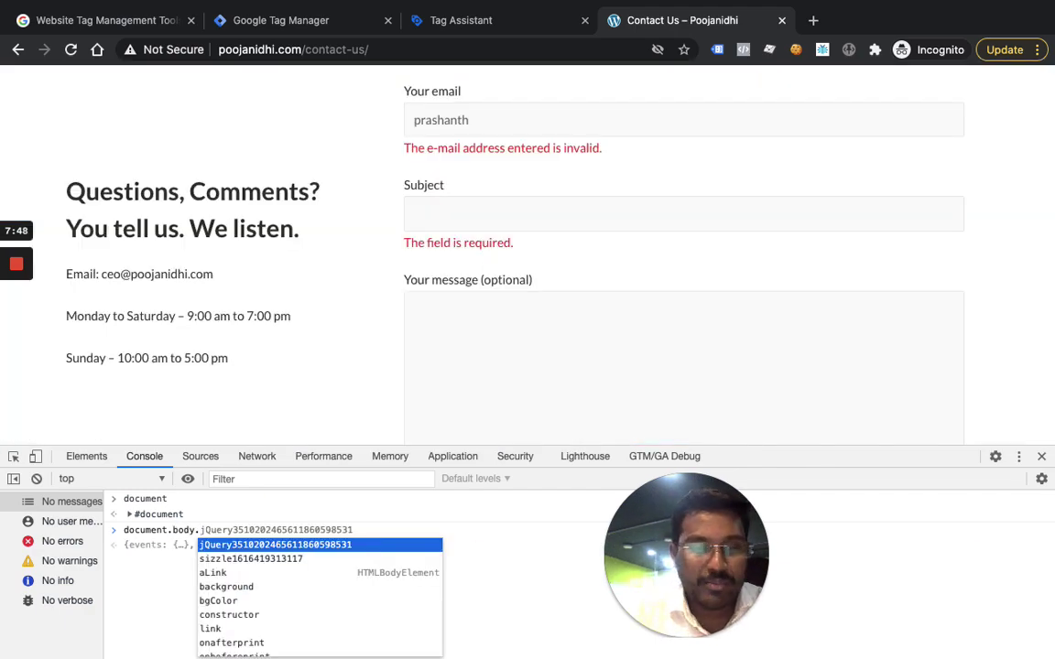
key("BackSpace")
key("Return")
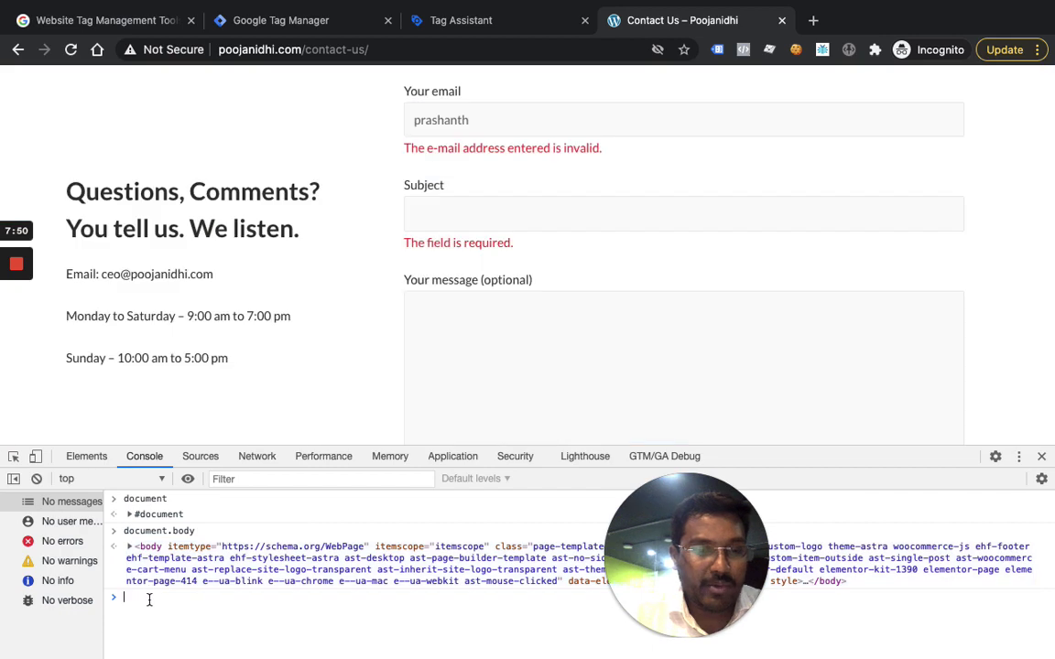
key("Up")
type(".innerText")
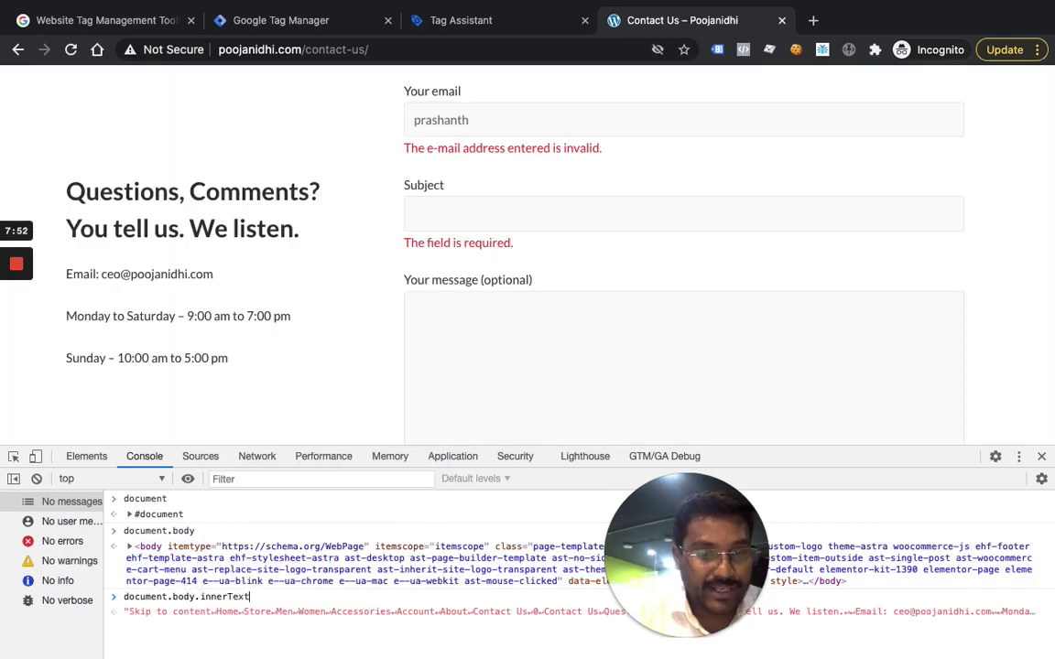
key("Return")
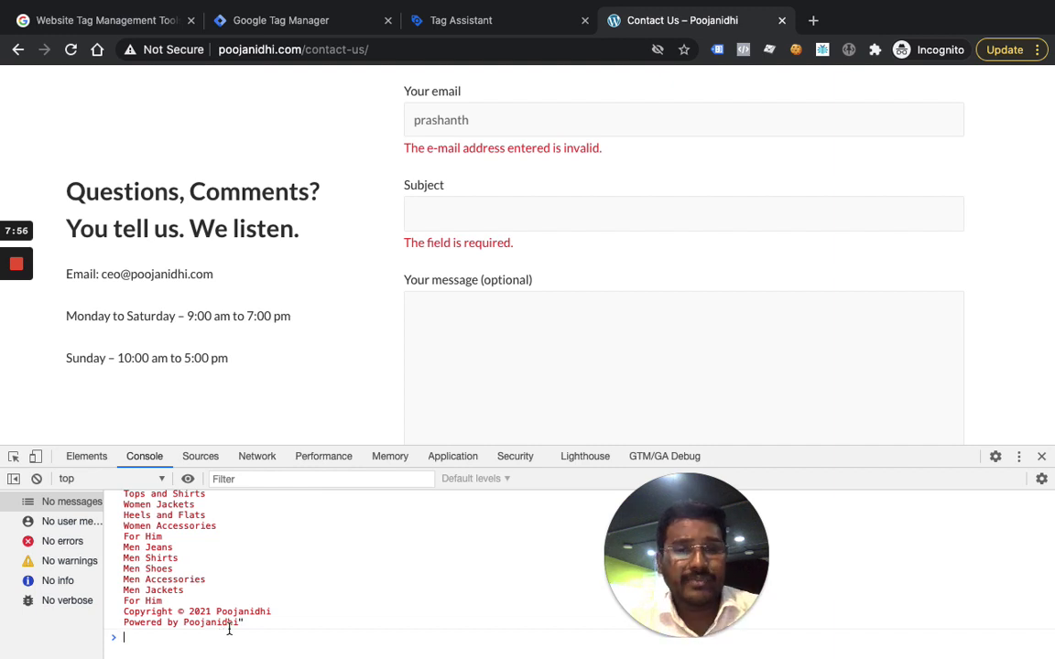
- Highlight the email field's error message on the contact form and compare it with the search logic in the CJS-Error variable's code
left_click_drag(606, 154, 421, 152)
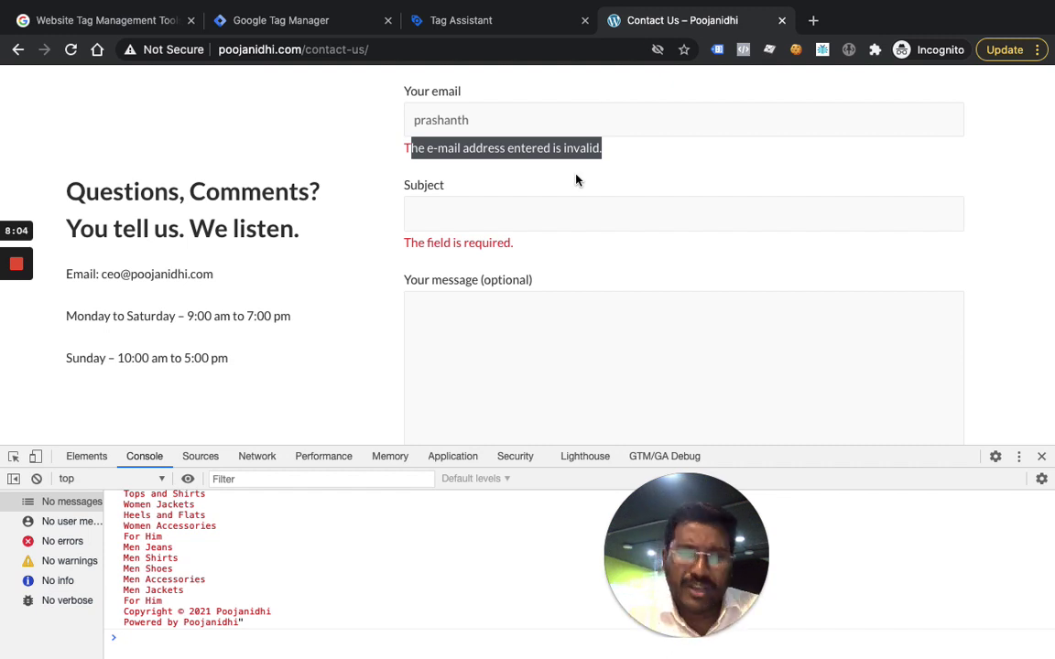
left_click(307, 22)
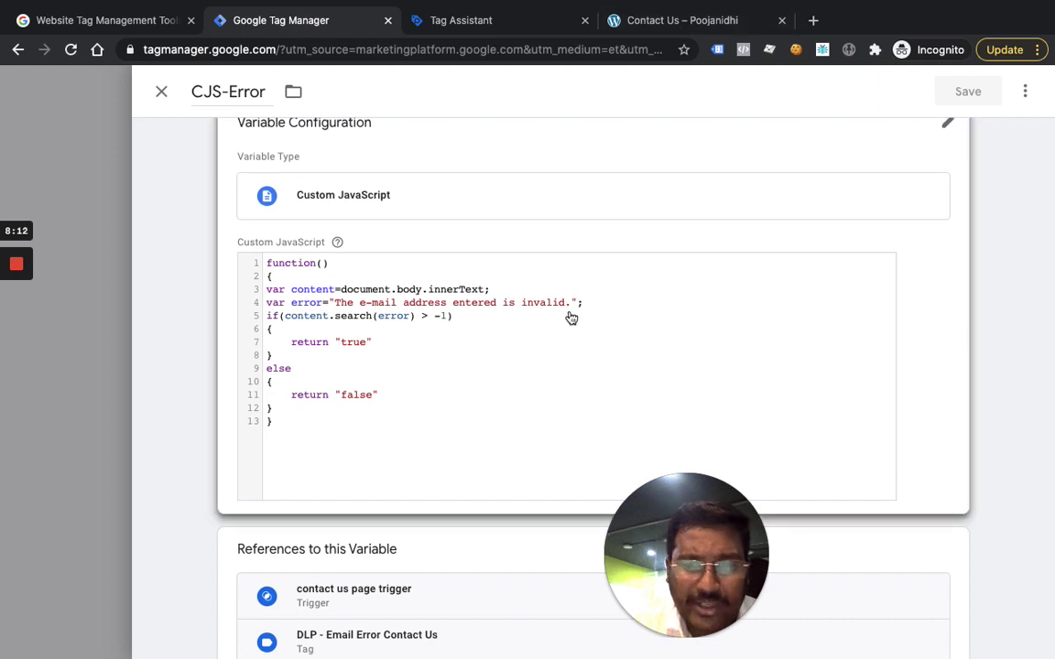
left_click(681, 22)
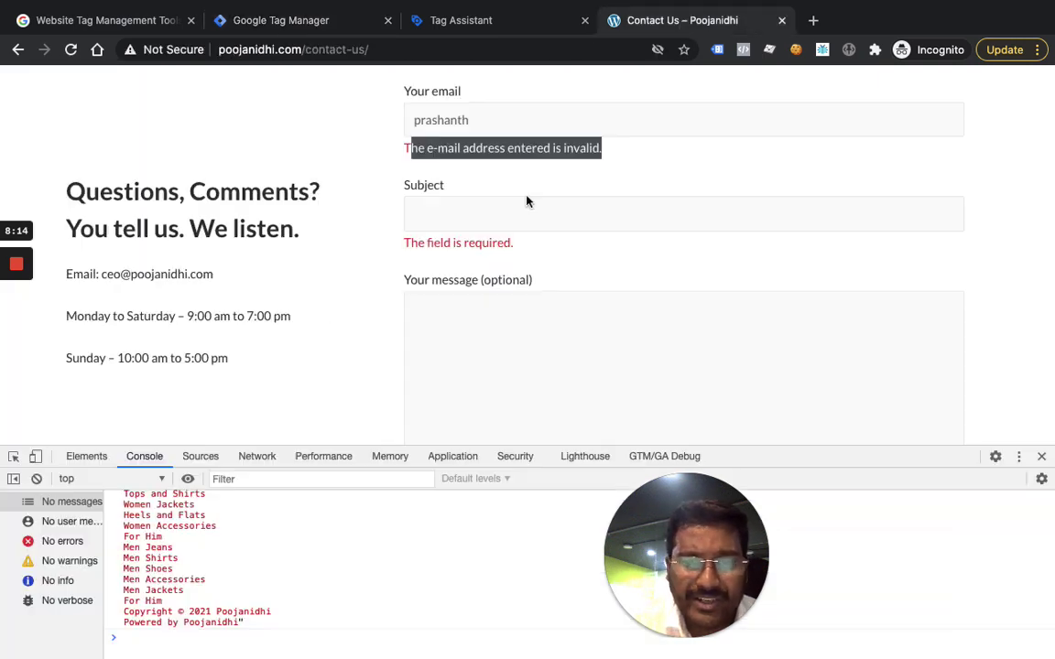
left_click(316, 22)
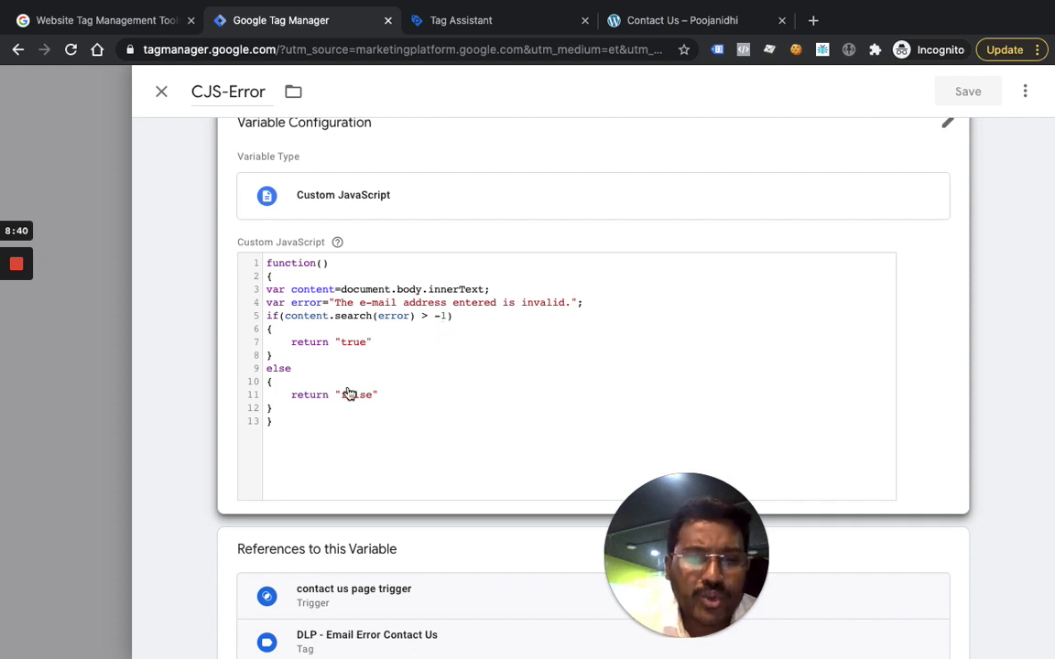
left_click(695, 22)
scroll(599, 350, "down", 3)
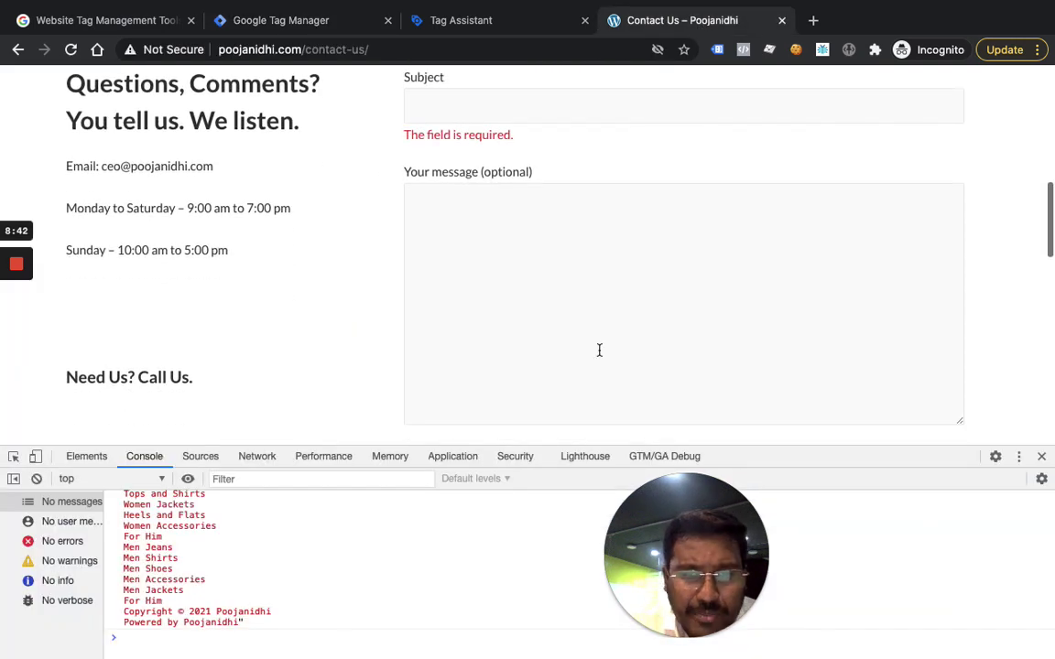
- In Tag Assistant, compare the CJS-Error variable's value between Click event 10 and Click event 28
left_click(472, 16)
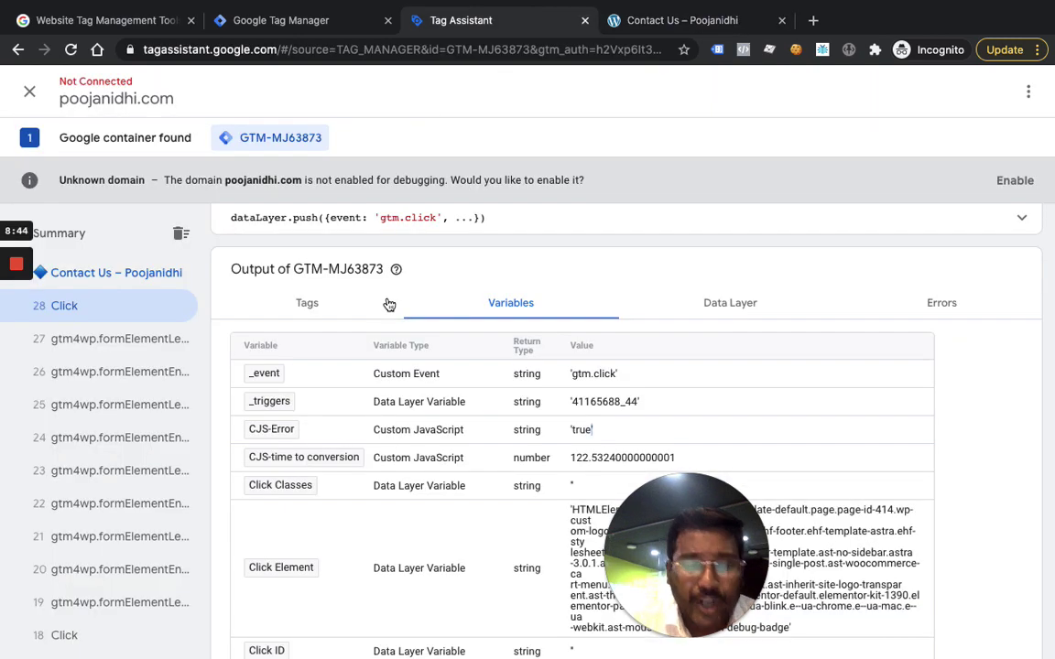
scroll(123, 513, "down", 5)
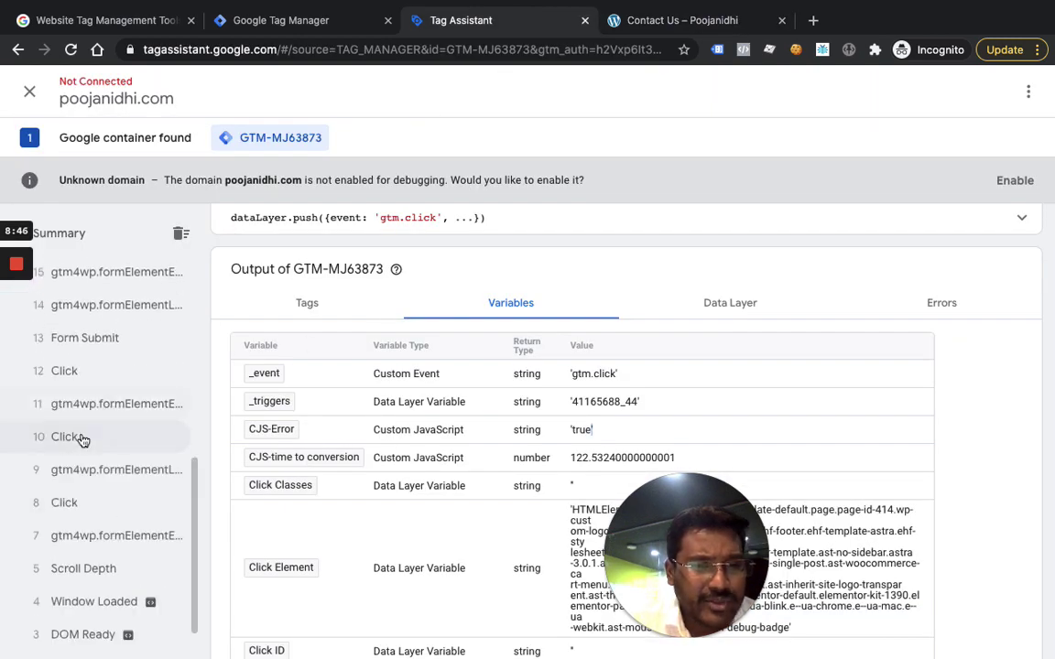
left_click(83, 437)
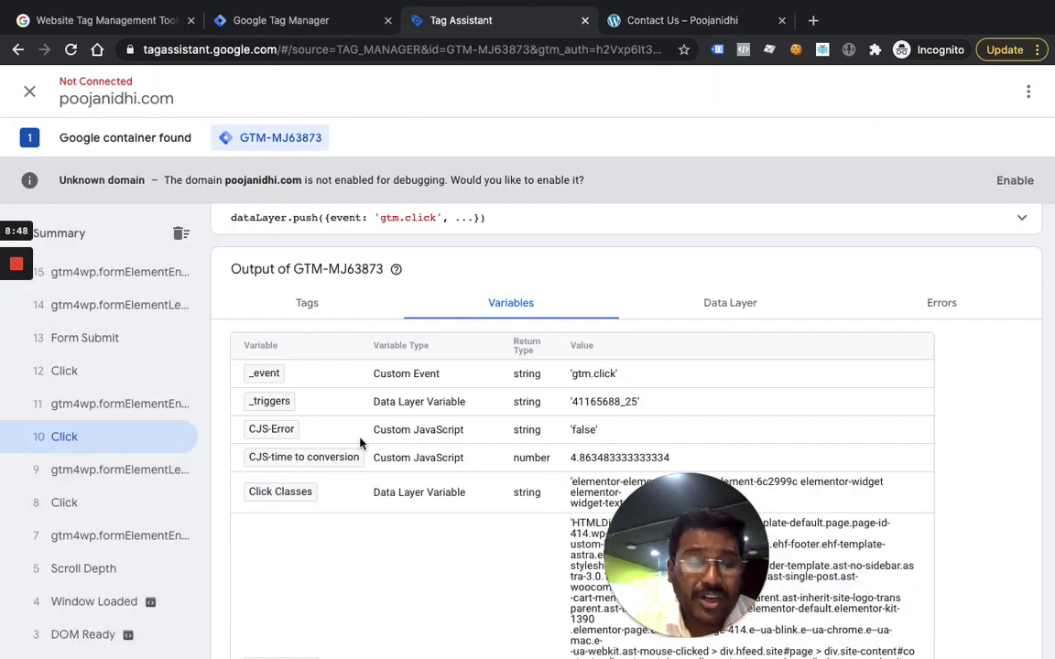
scroll(228, 494, "up", 2)
scroll(134, 446, "up", 5)
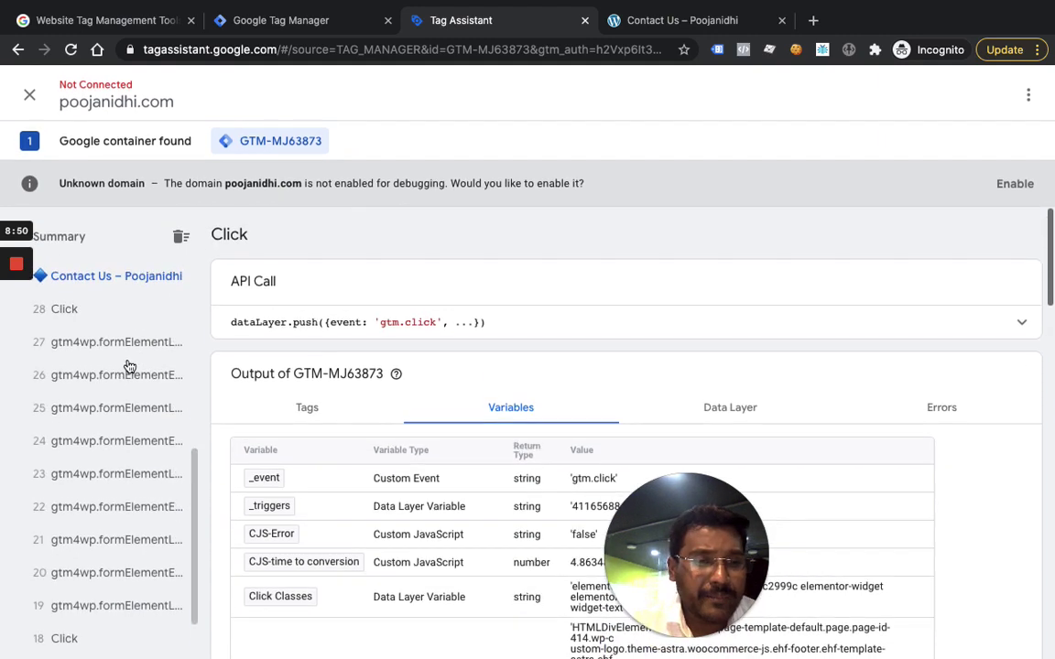
left_click(85, 306)
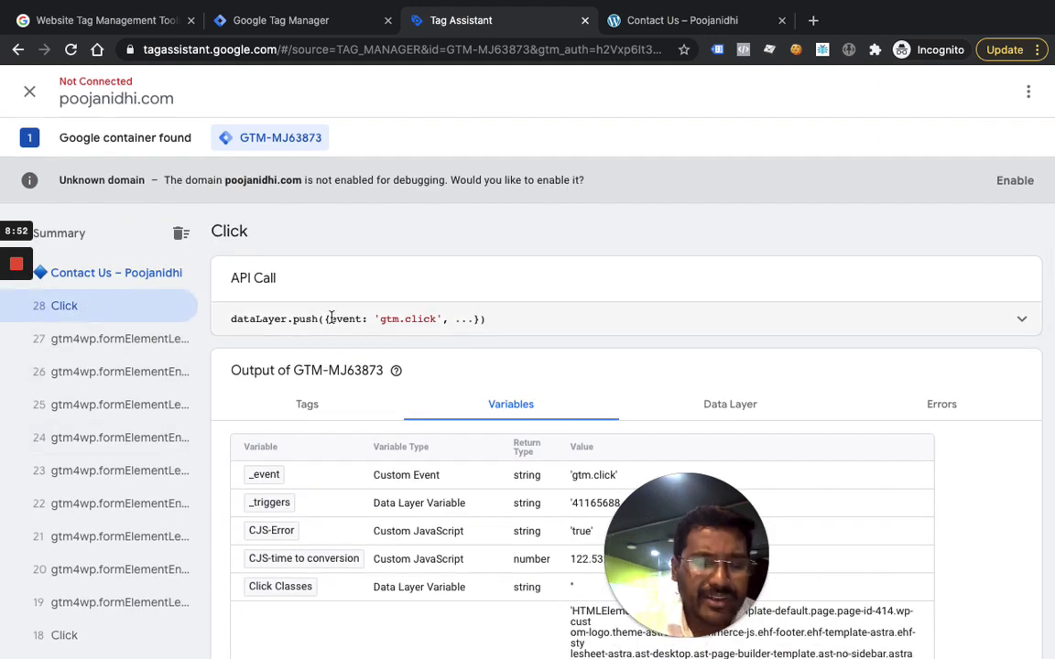
scroll(540, 436, "down", 3)
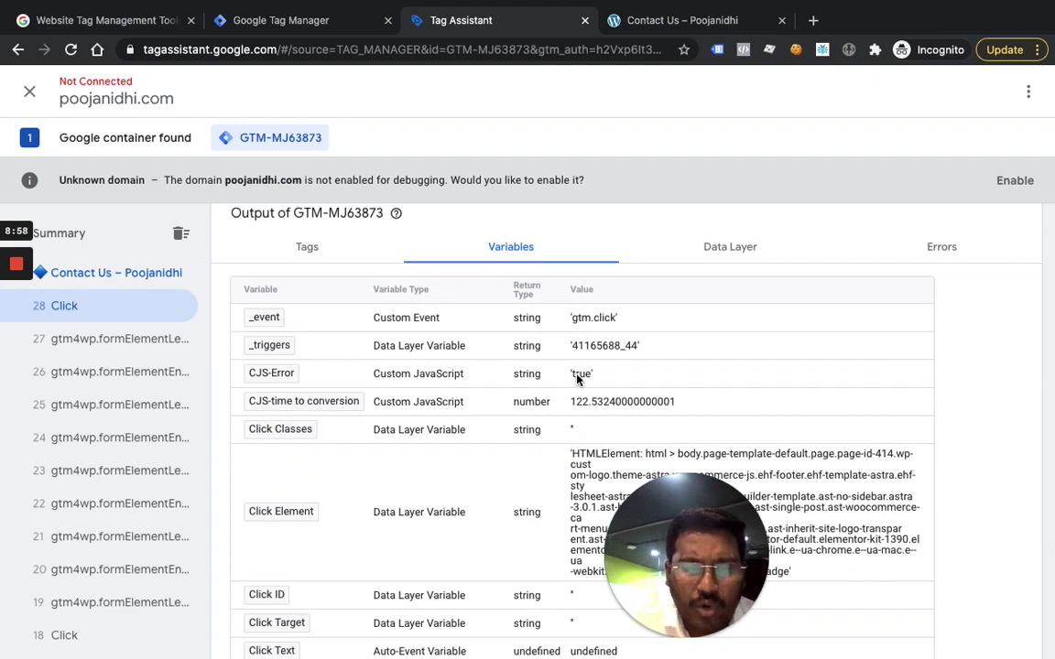
- Return to Google Tag Manager, close the CJS-Error variable and open the contact us page trigger
left_click(277, 20)
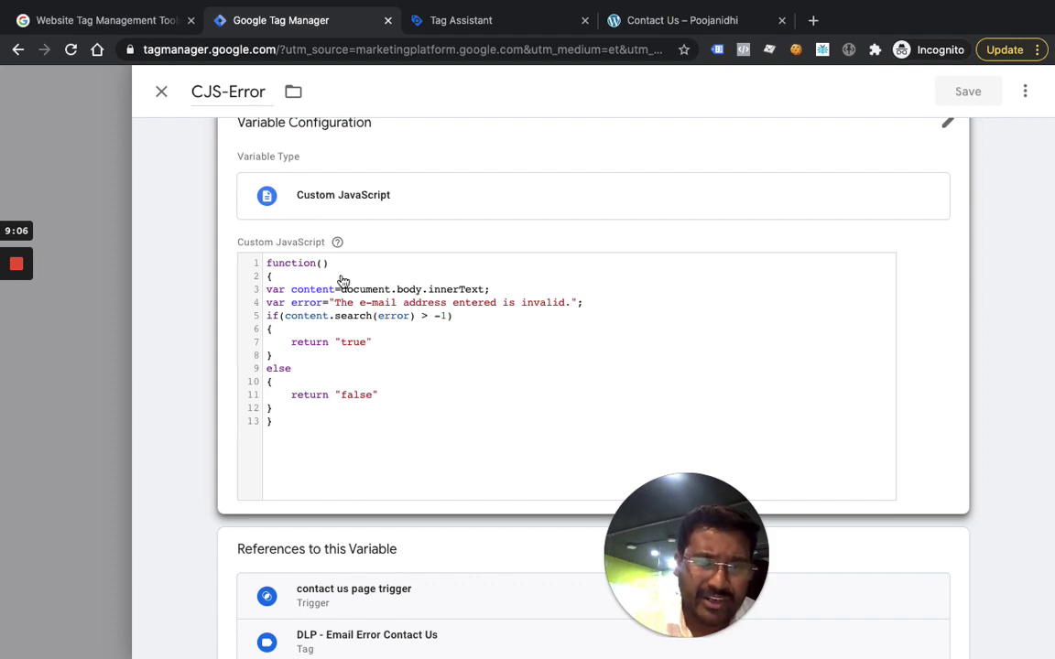
left_click(160, 92)
scroll(438, 228, "up", 15)
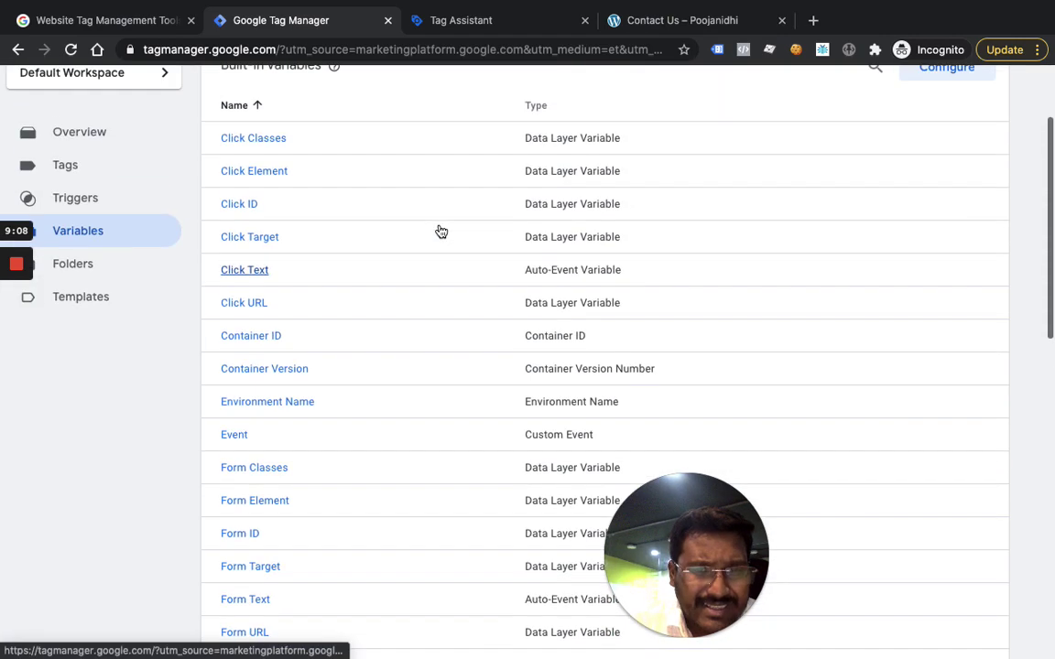
left_click(93, 333)
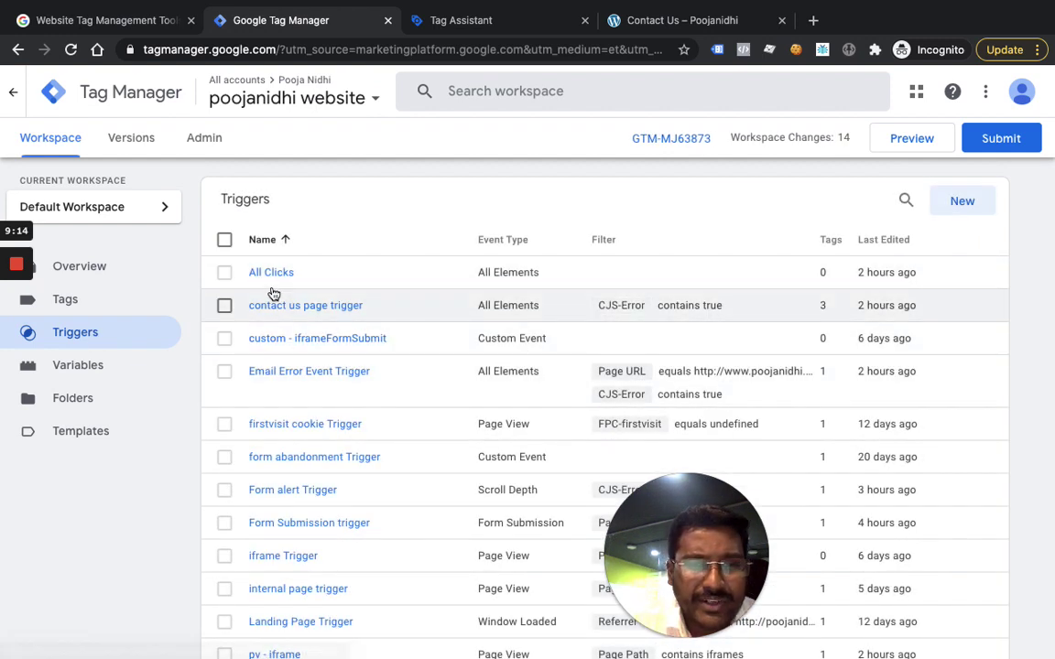
left_click(321, 314)
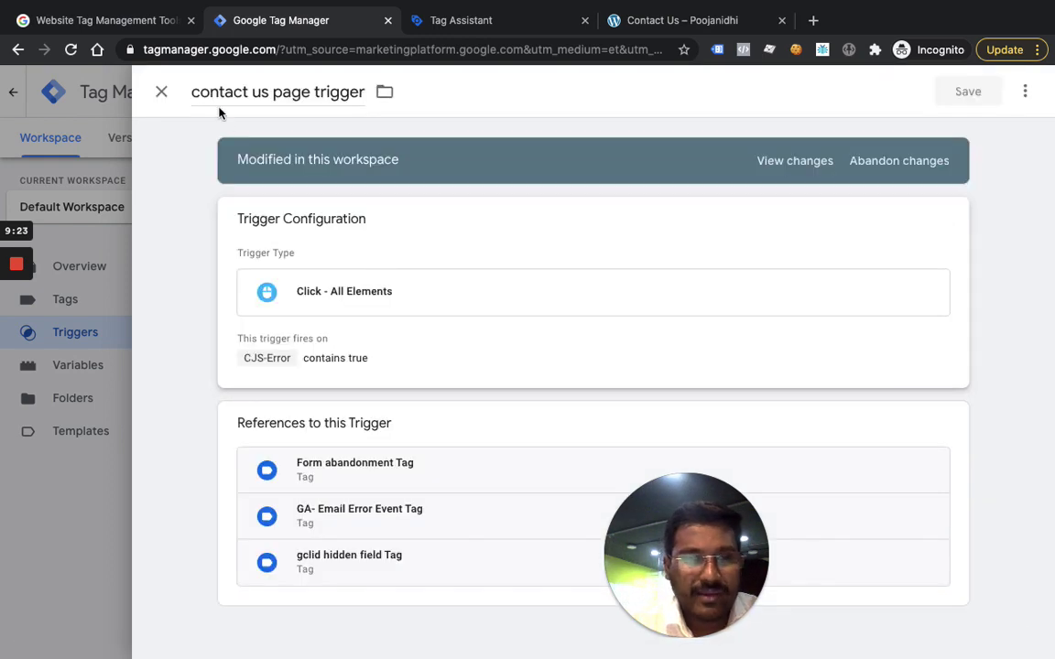
- Rename the trigger as "Email Error trigger - Contact Page"
left_click(317, 91)
type("Email Erroe")
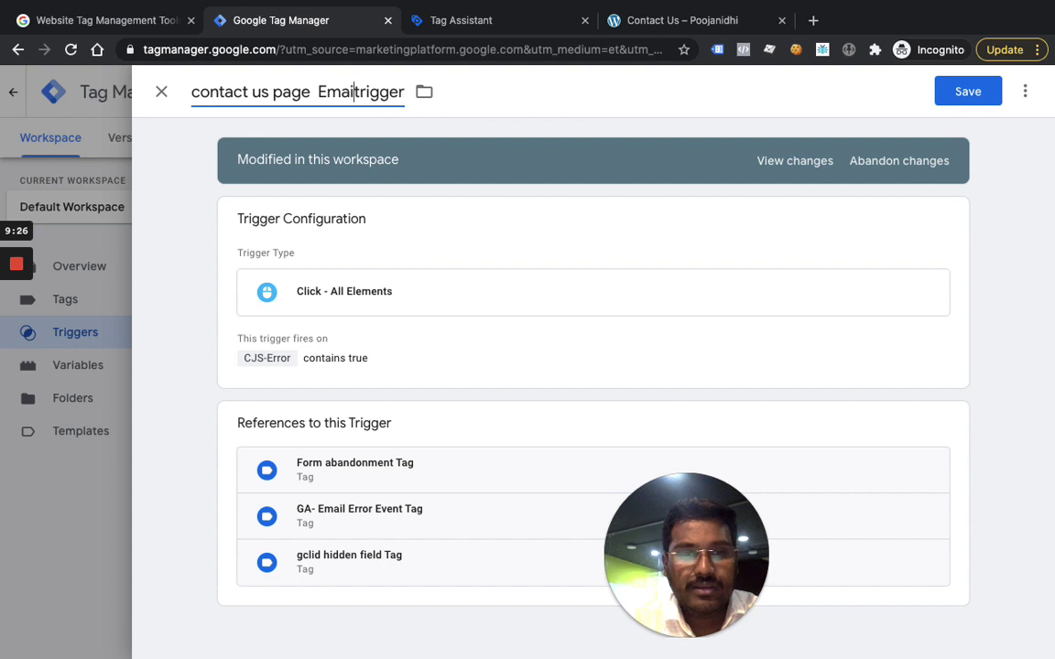
key("BackSpace")
type("rror")
left_click_drag(313, 95, 258, 91)
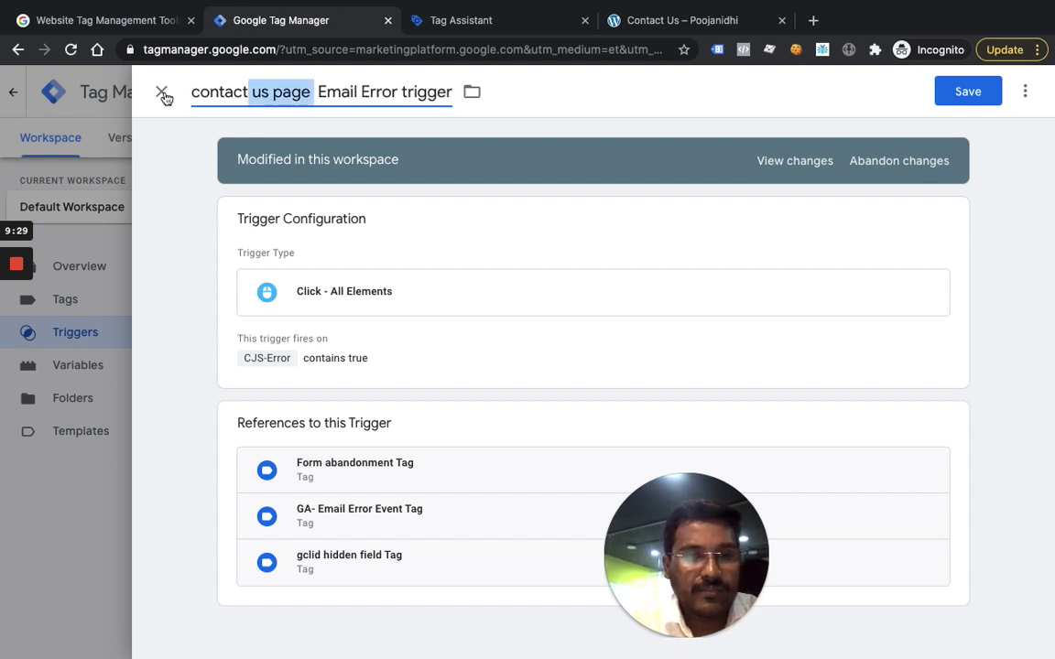
key("BackSpace")
key("BackSpace")
key("BackSpace")
key("BackSpace")
key("BackSpace")
key("BackSpace")
key("BackSpace")
key("BackSpace")
key("BackSpace")
key("BackSpace")
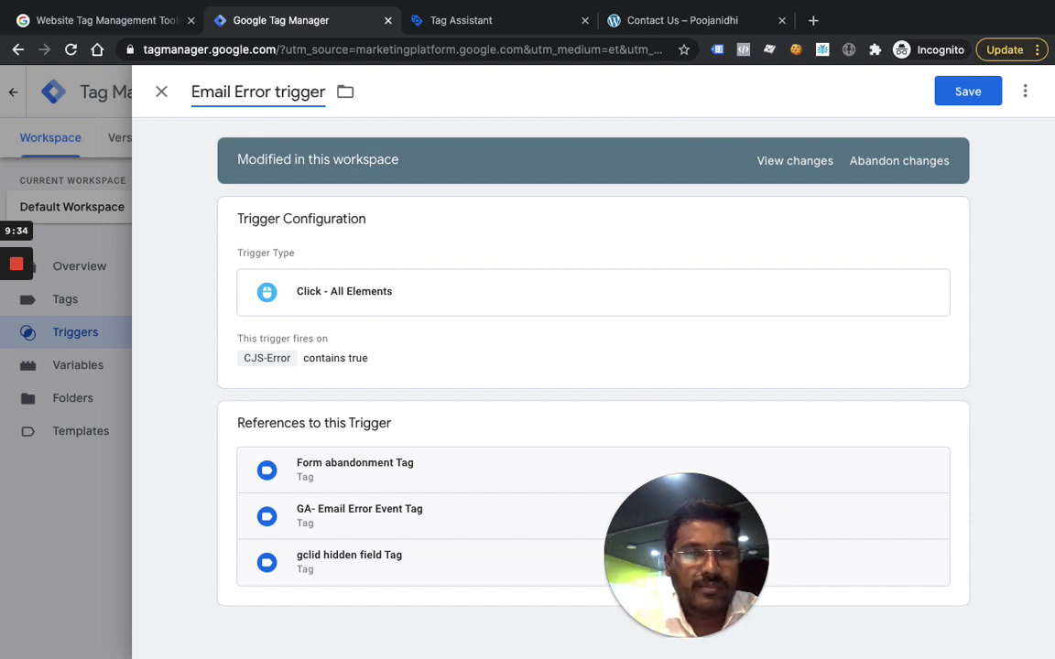
type("- Contact Page")
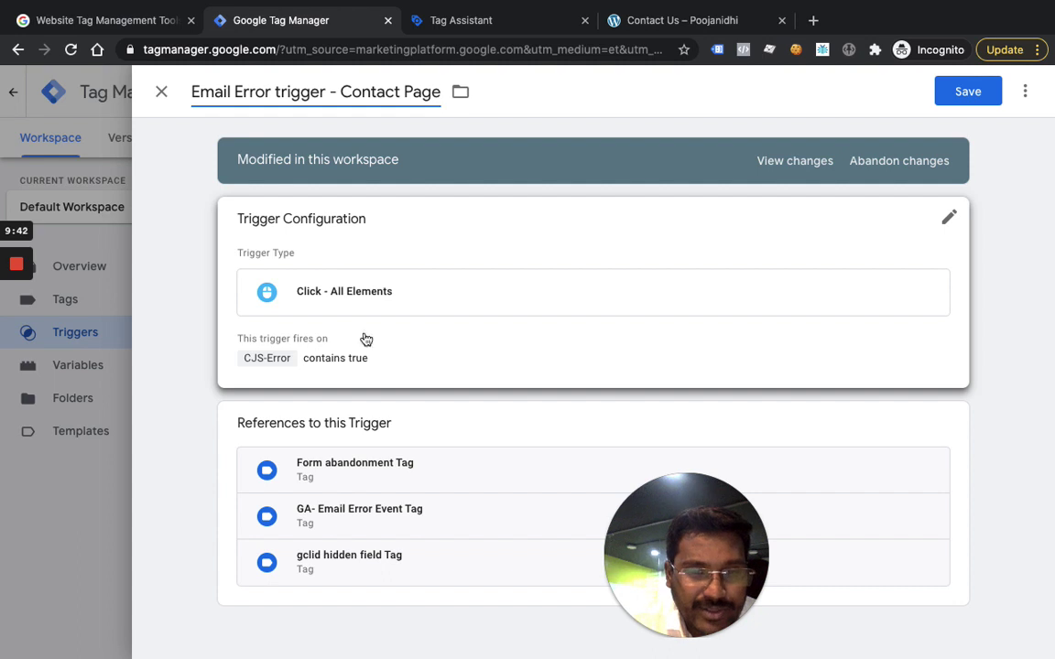
- Submit the contact form again with the invalid email and review the validation messages under its fields
left_click(693, 22)
scroll(582, 334, "down", 5)
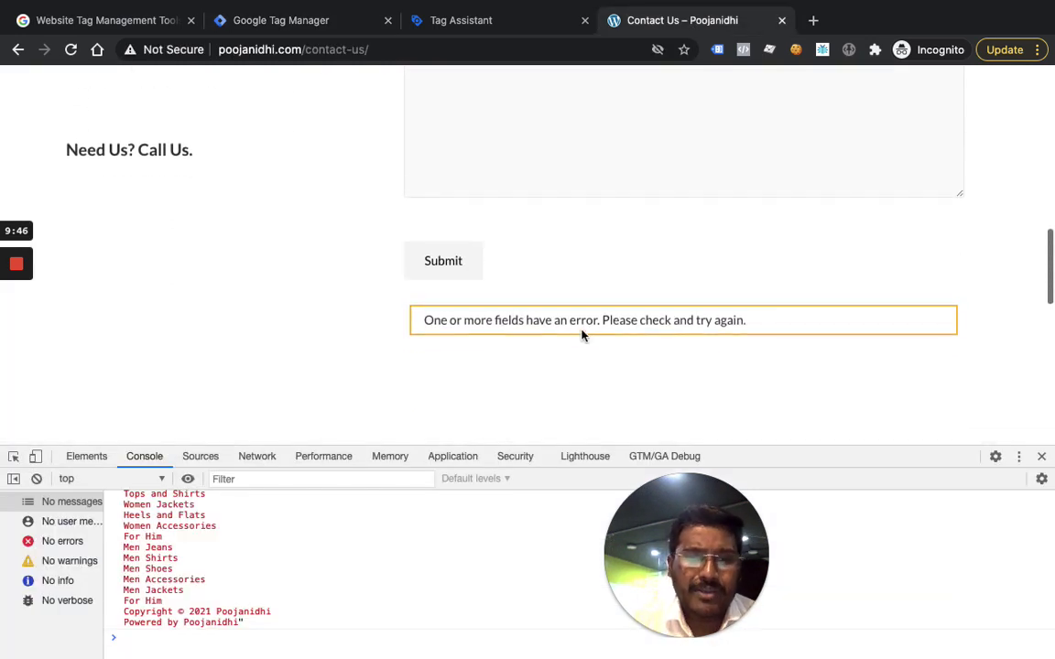
left_click(443, 267)
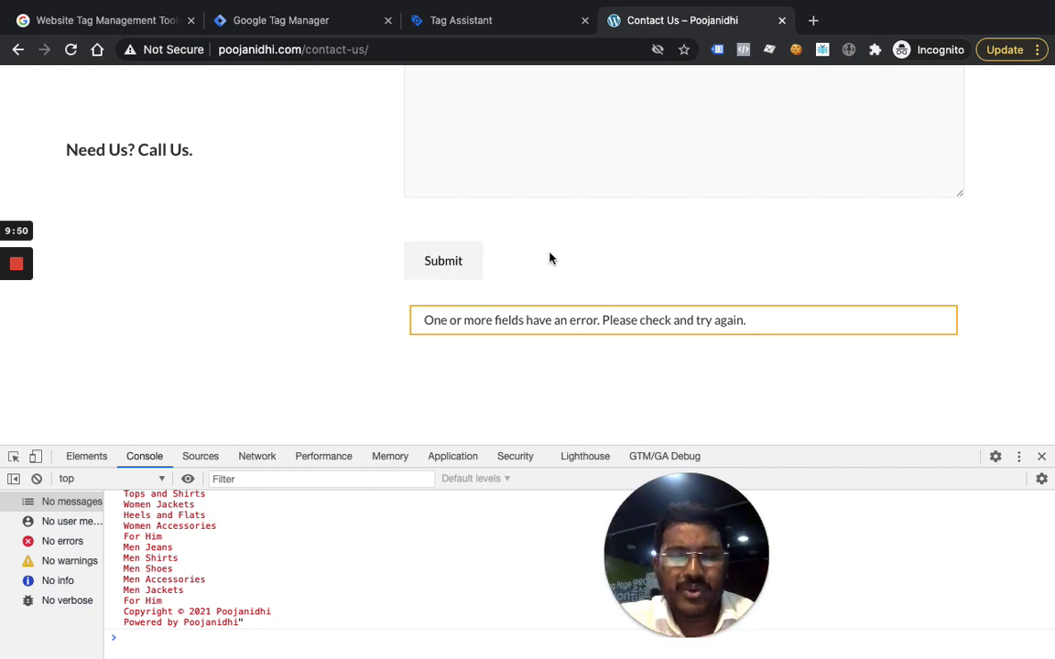
scroll(548, 256, "up", 5)
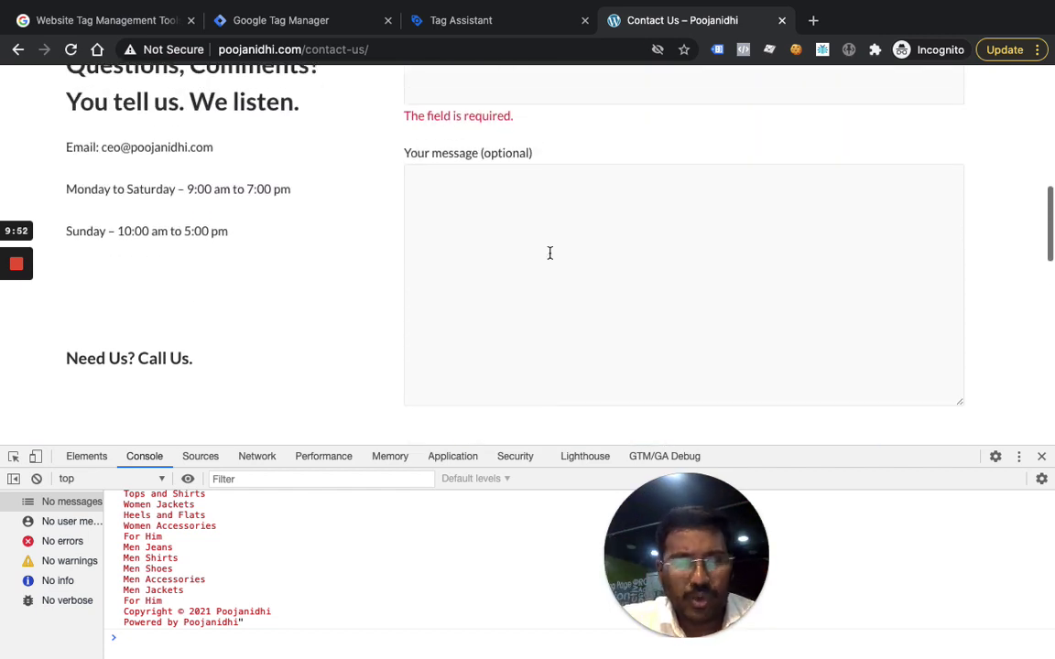
scroll(567, 211, "down", 2)
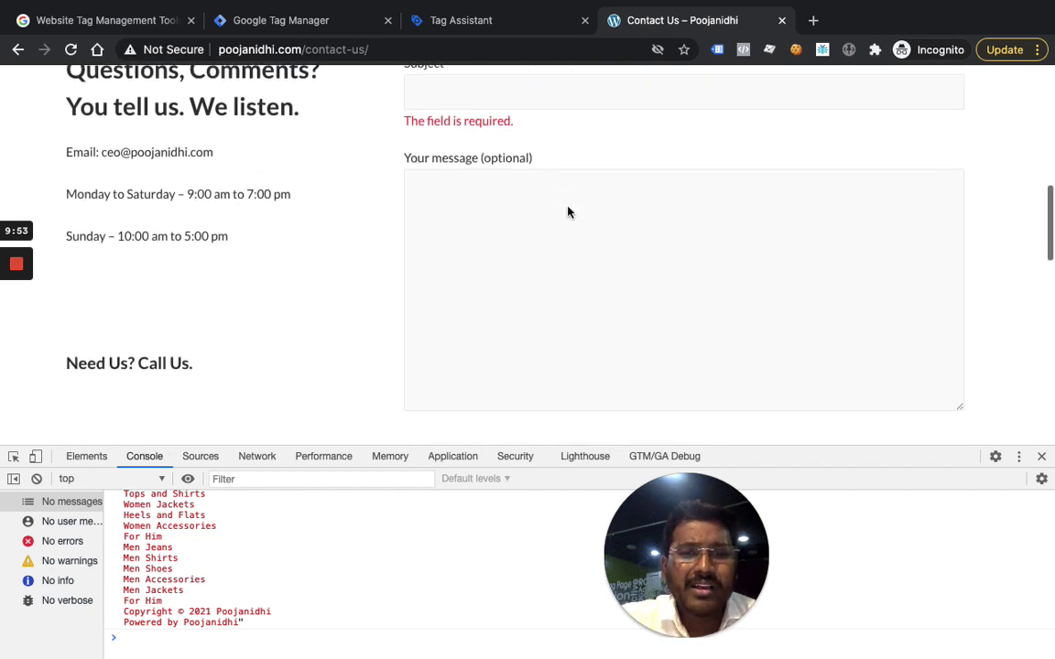
scroll(567, 210, "up", 2)
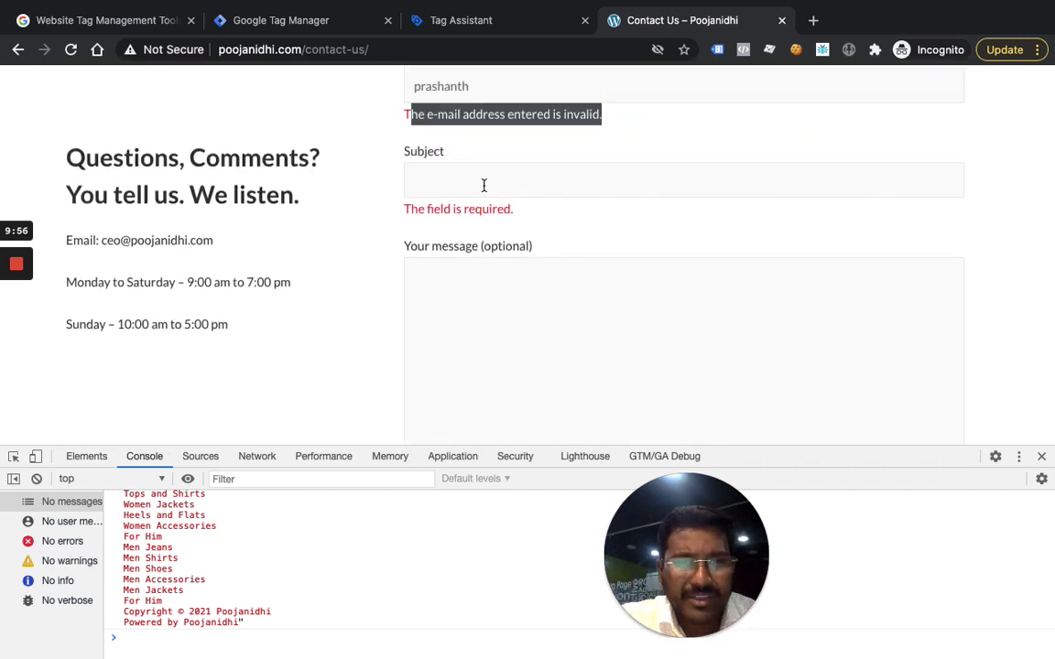
scroll(499, 169, "up", 1)
scroll(497, 162, "down", 4)
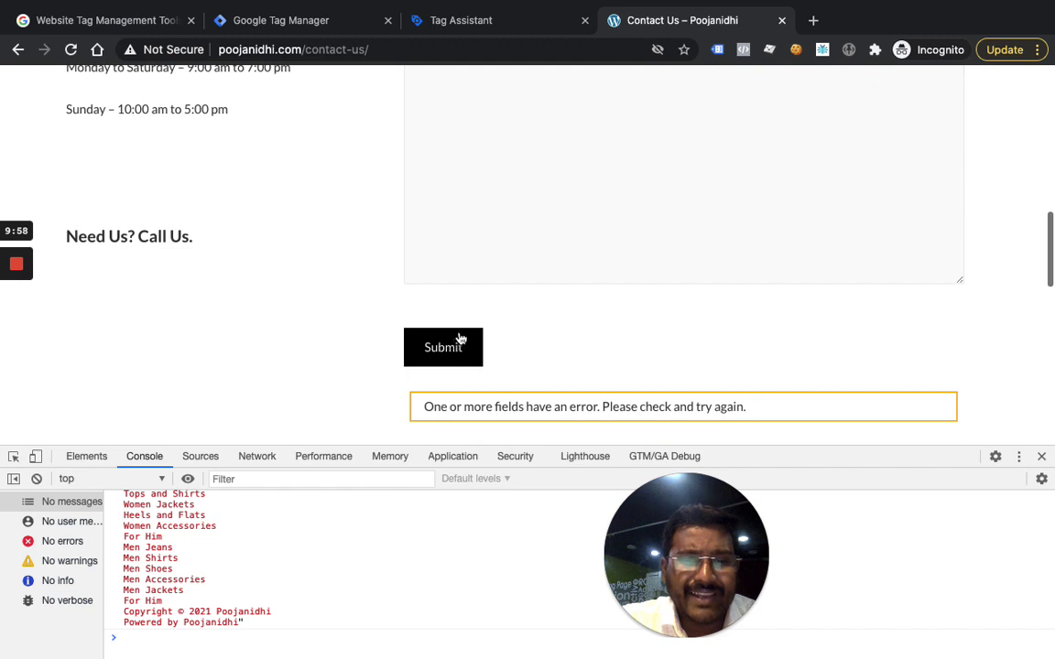
scroll(453, 346, "up", 5)
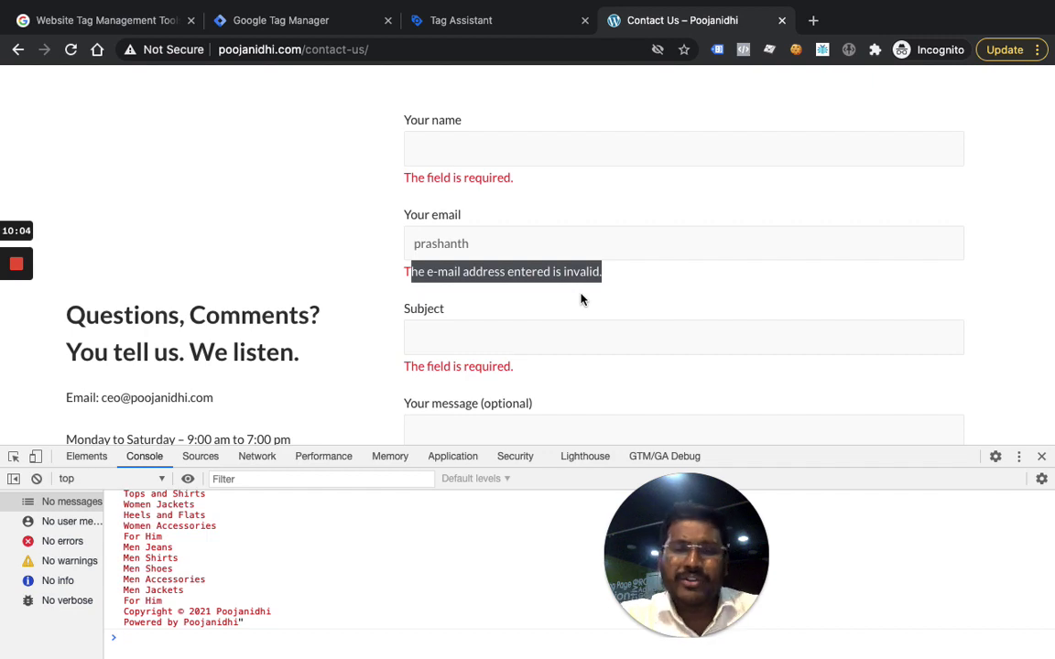
left_click(621, 241)
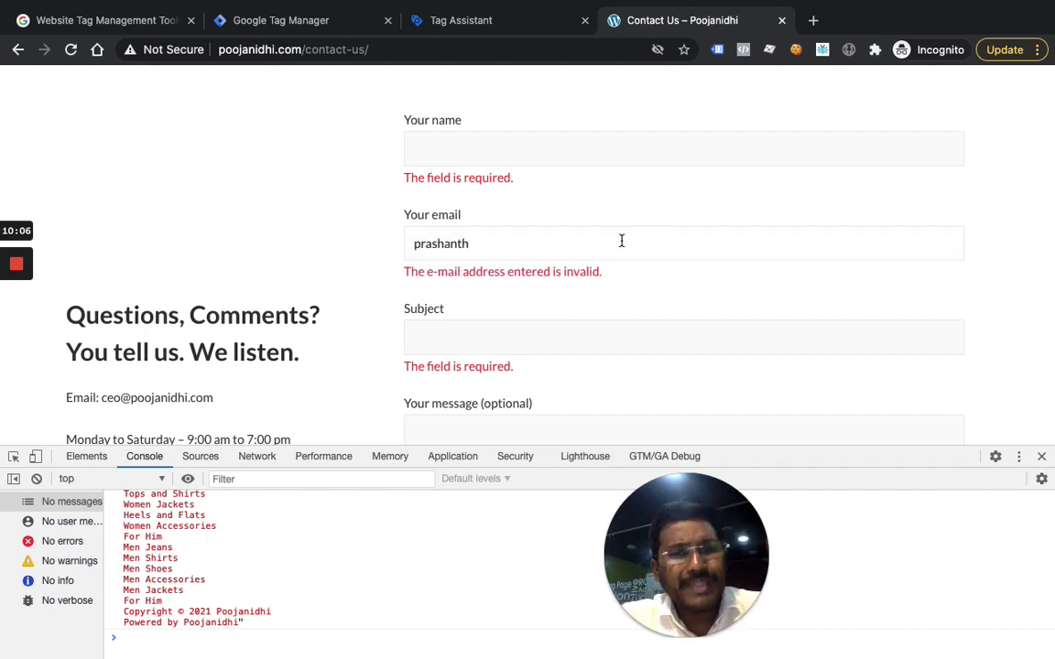
- Compare the CJS-Error value in Tag Assistant with the trigger's firing condition in Google Tag Manager, ending back on the contact form
left_click(421, 15)
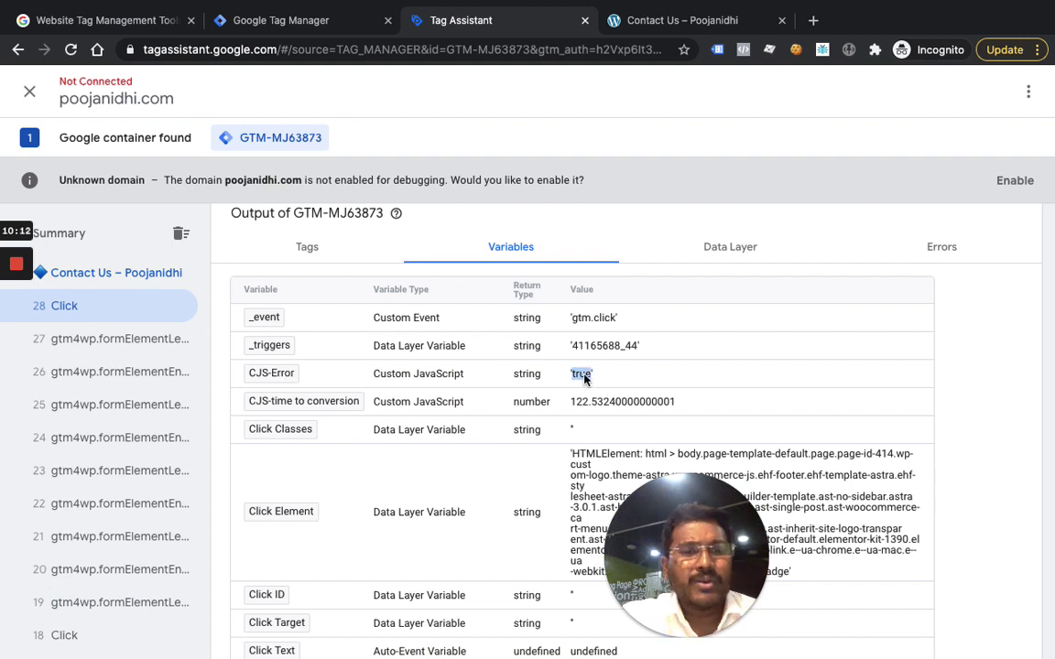
left_click(314, 18)
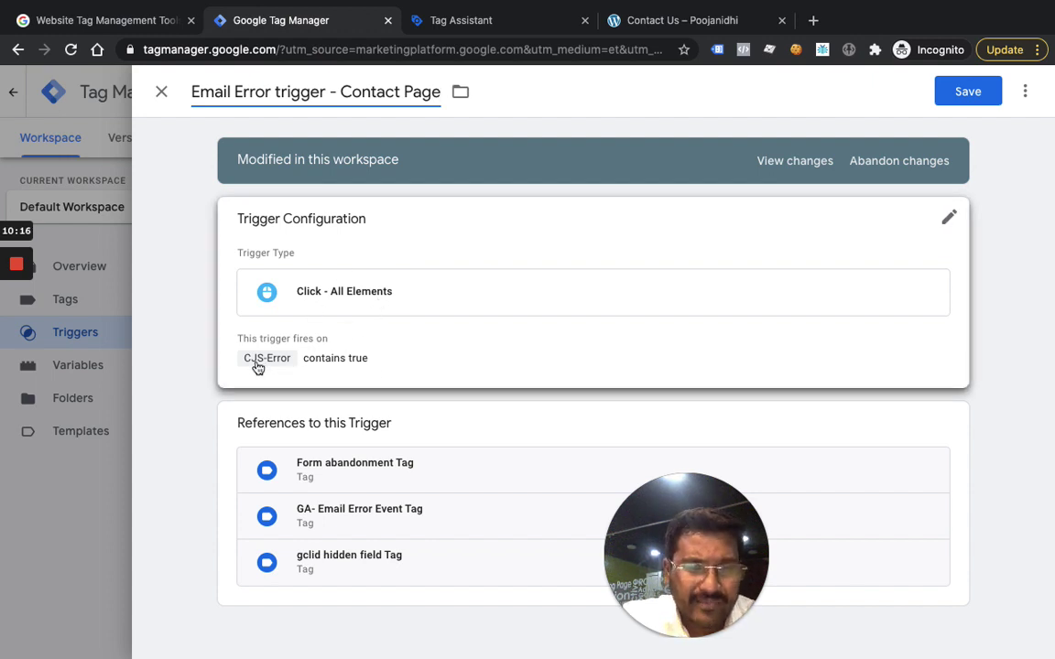
left_click(666, 26)
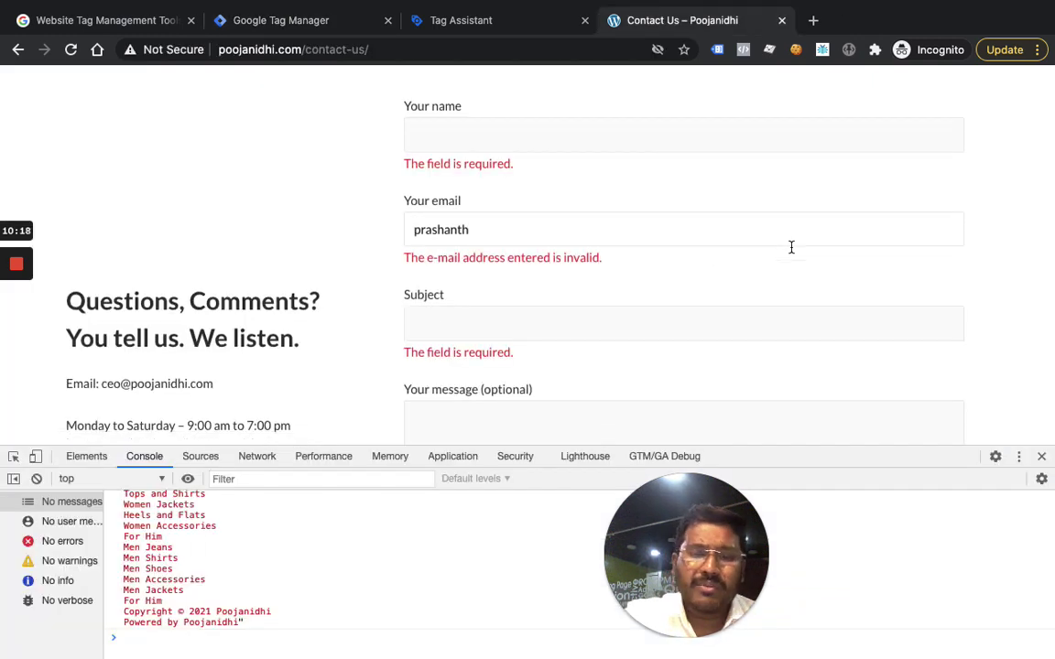
- Reload the contact page outside debug mode and look for the page load in Tag Assistant's Contact Us entry
scroll(897, 220, "down", 2)
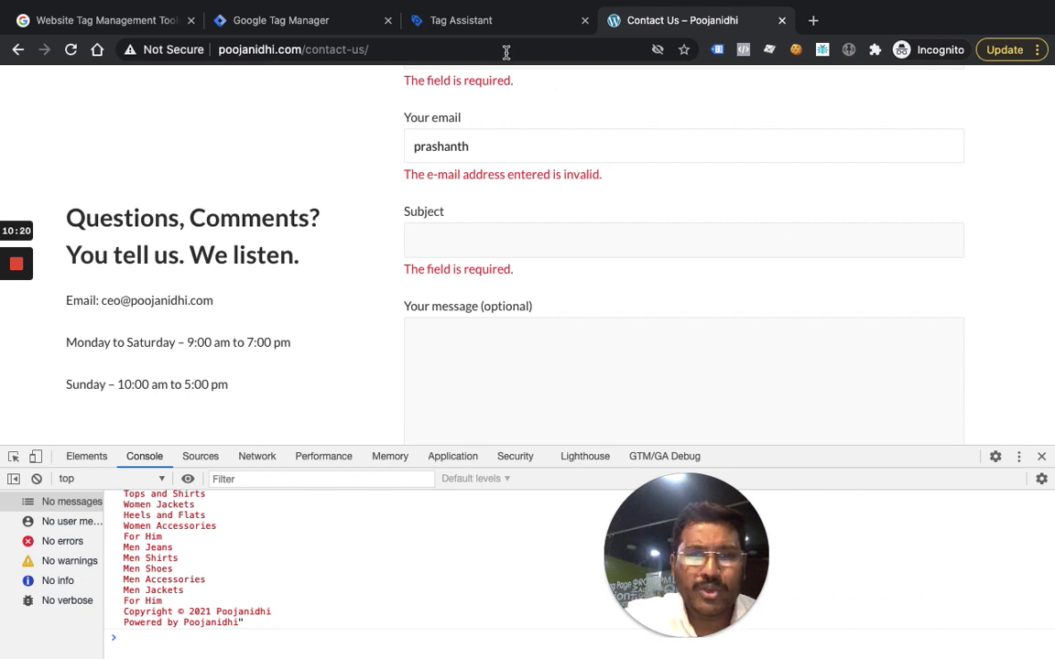
left_click(380, 52)
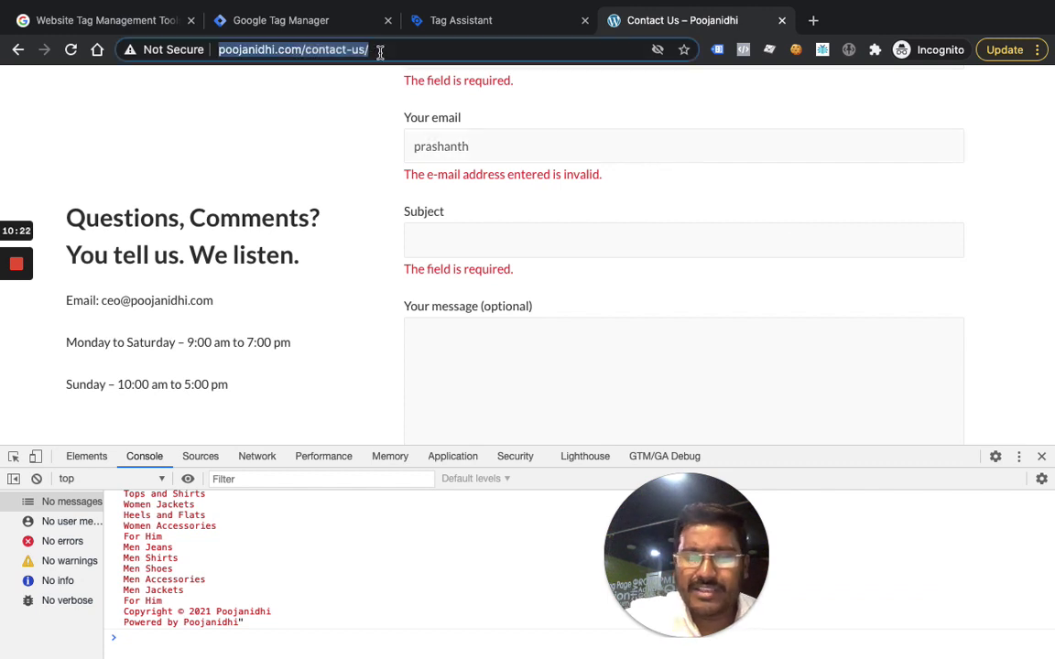
key("Return")
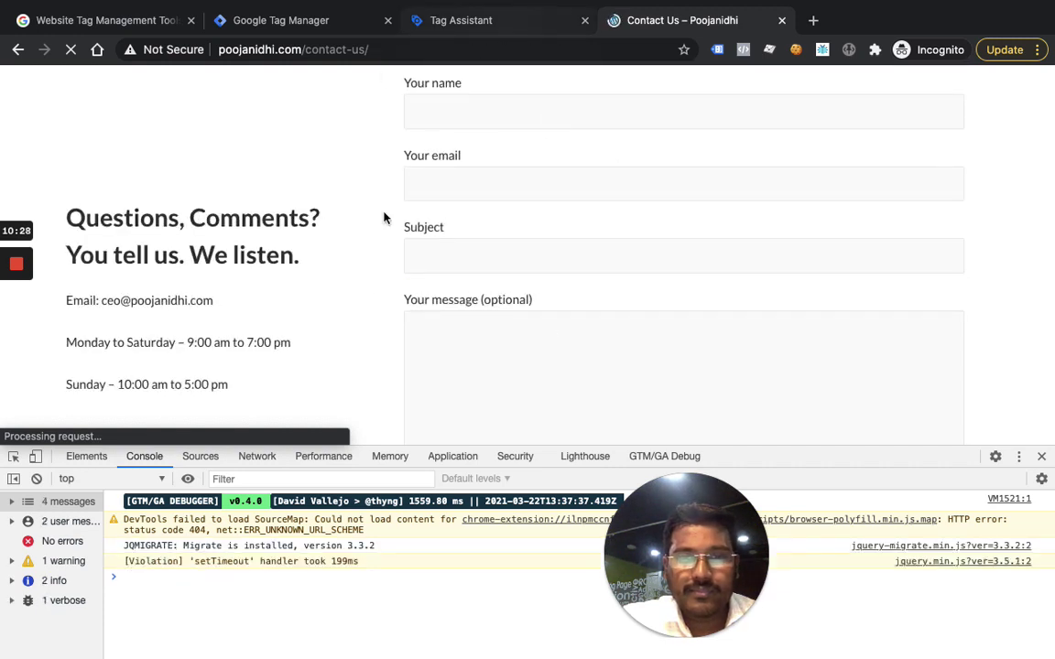
left_click(671, 141)
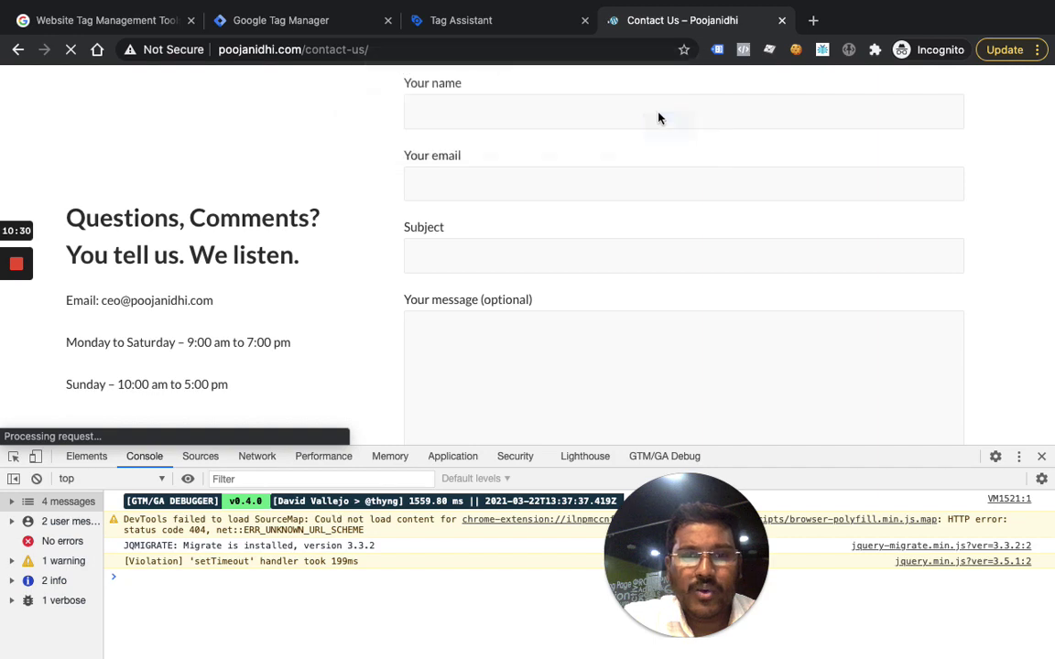
left_click(463, 20)
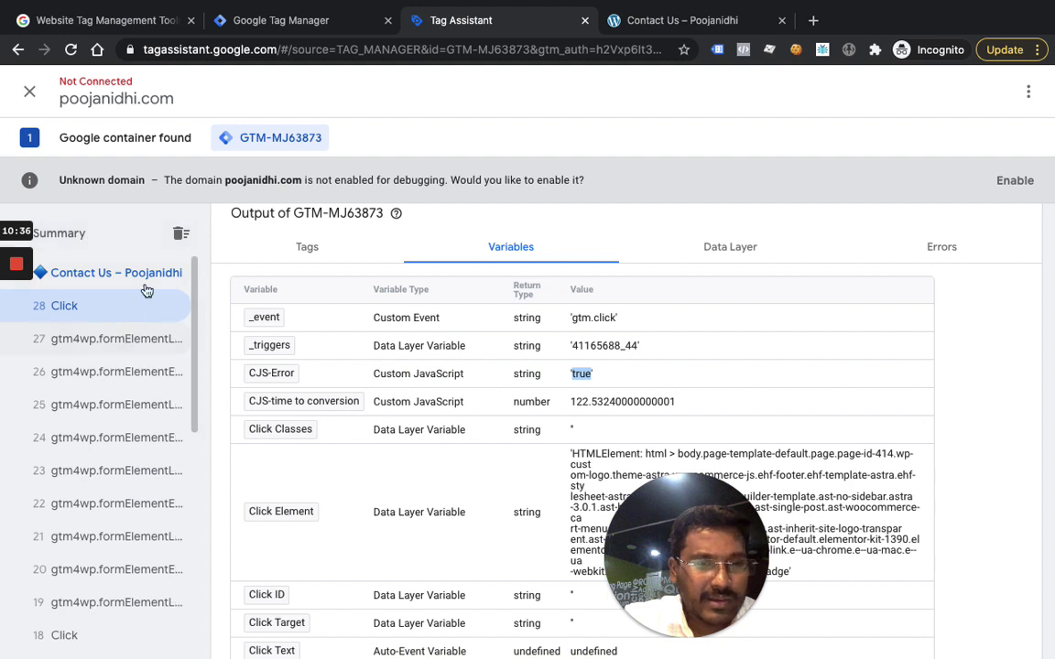
left_click(135, 279)
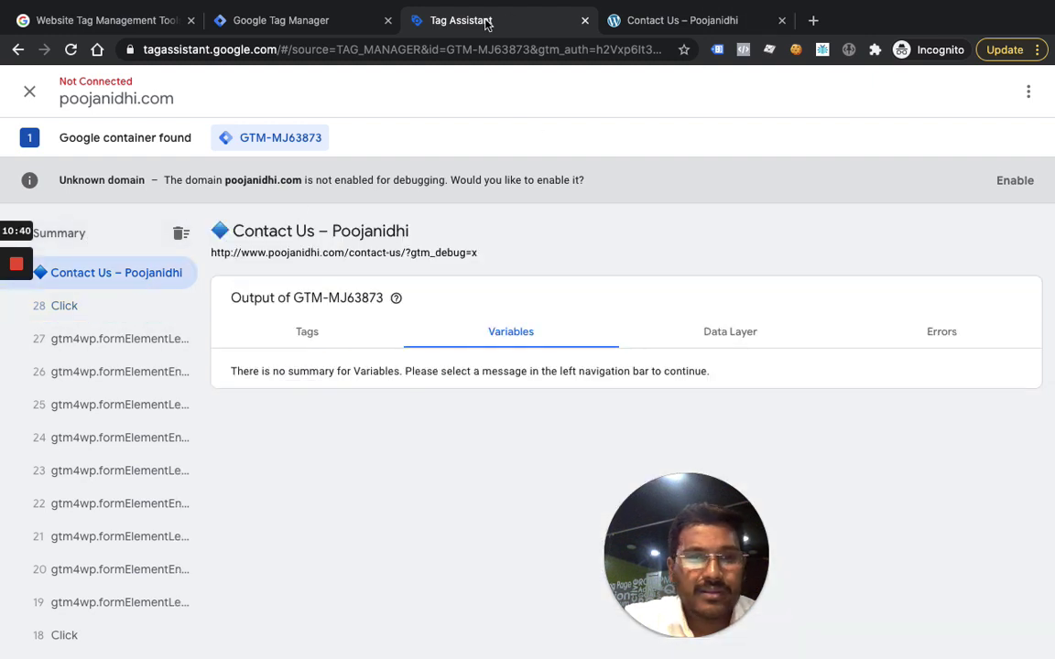
- Open the site's About page, dismiss its alert and review the contact page's tags in Tag Assistant
left_click(667, 20)
scroll(820, 192, "up", 10)
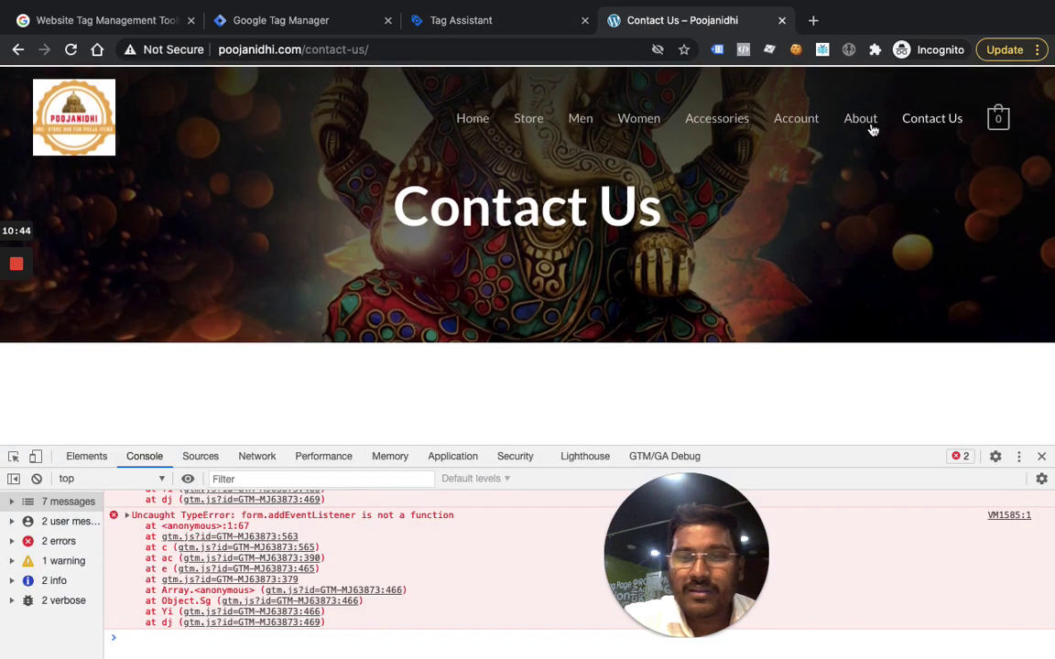
left_click(861, 120)
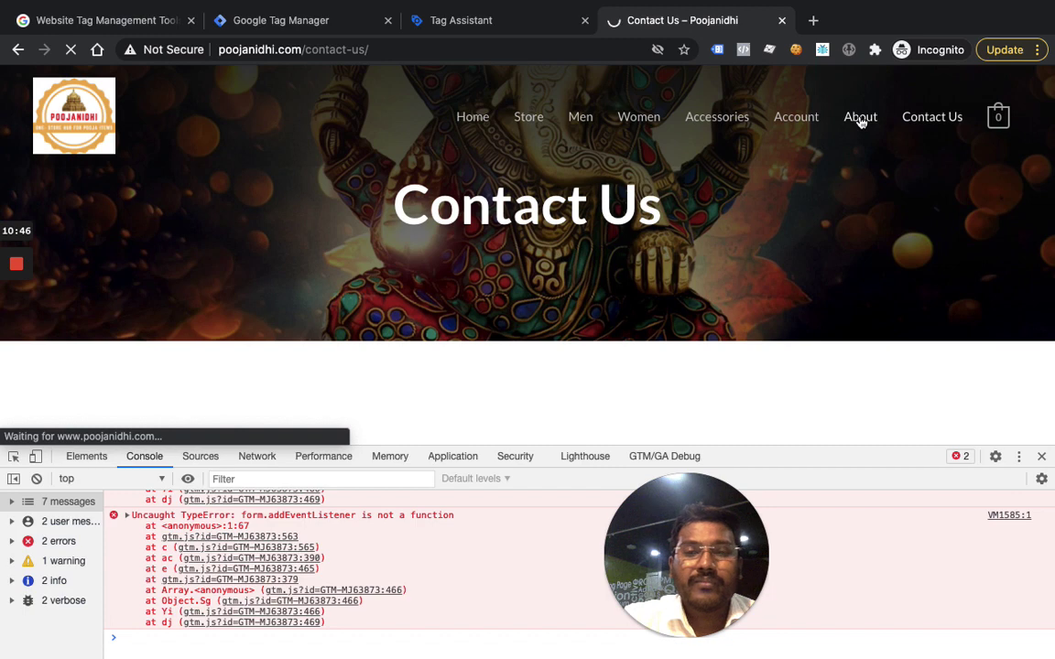
left_click(514, 33)
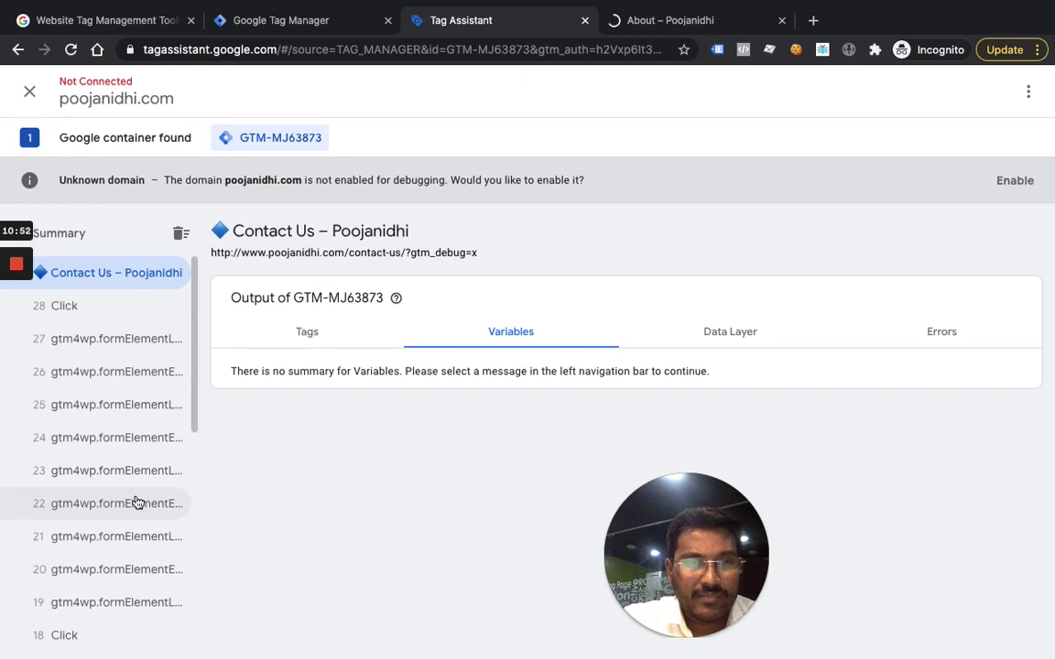
left_click(698, 20)
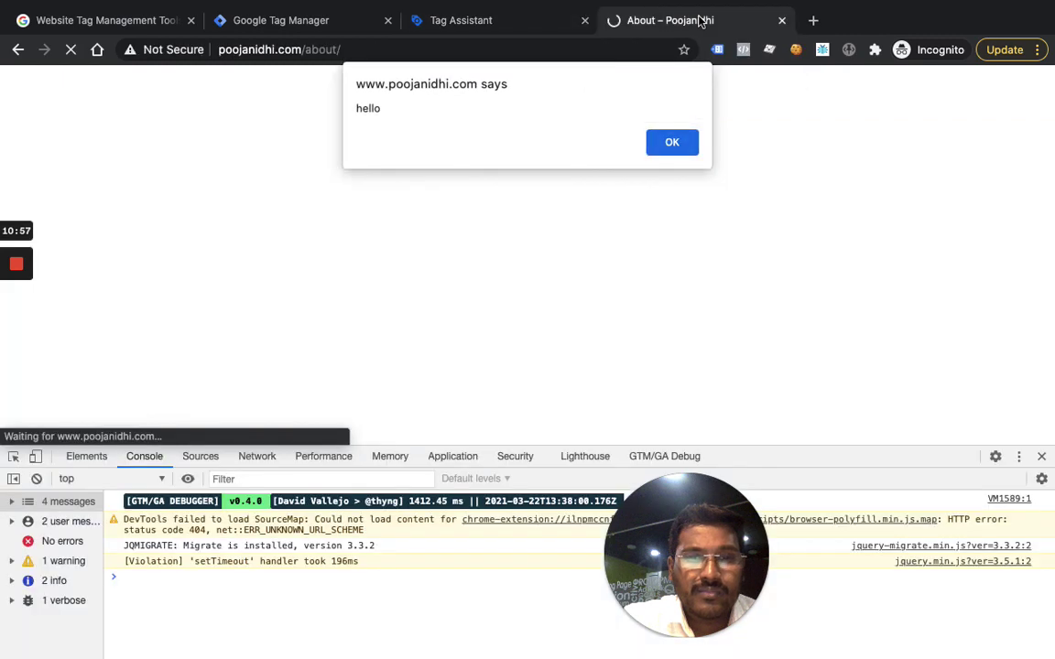
left_click(670, 144)
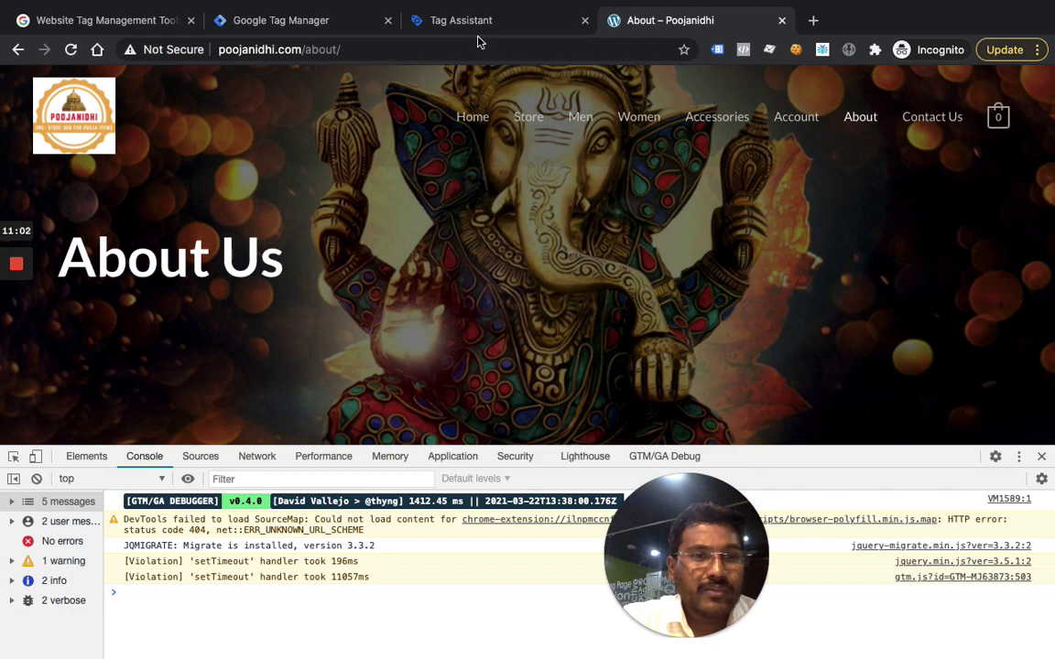
scroll(685, 340, "down", 1)
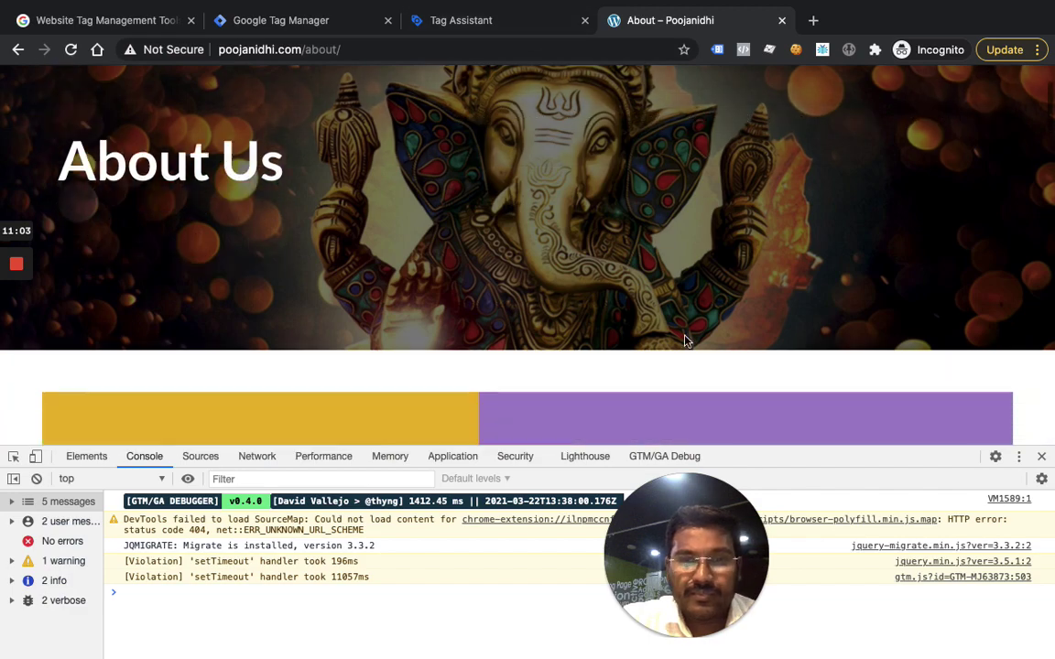
left_click(506, 18)
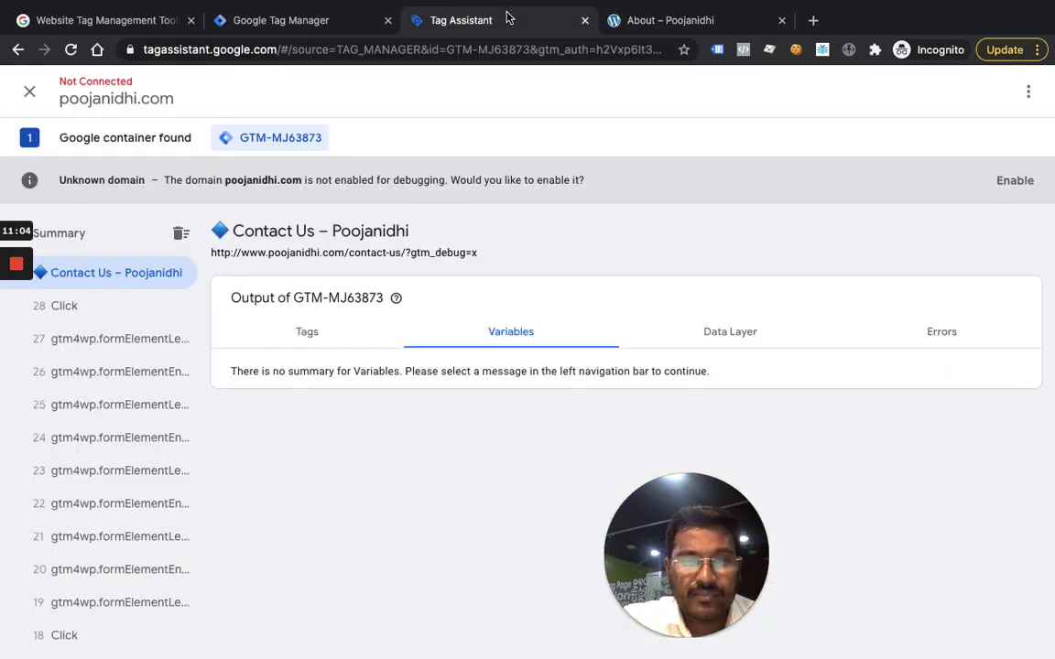
left_click(322, 332)
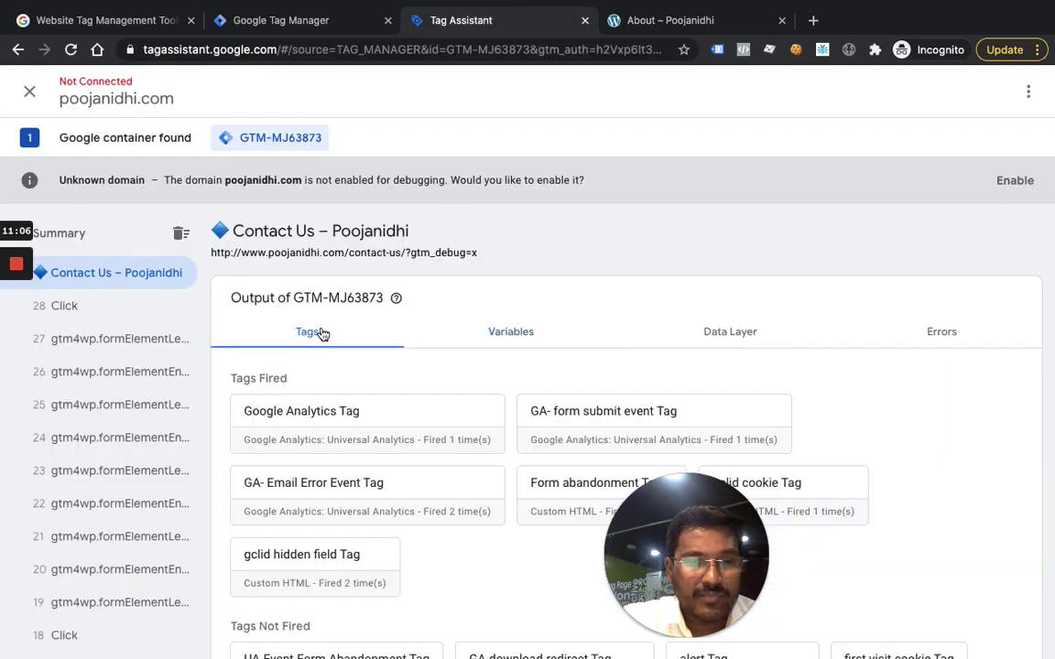
left_click(266, 22)
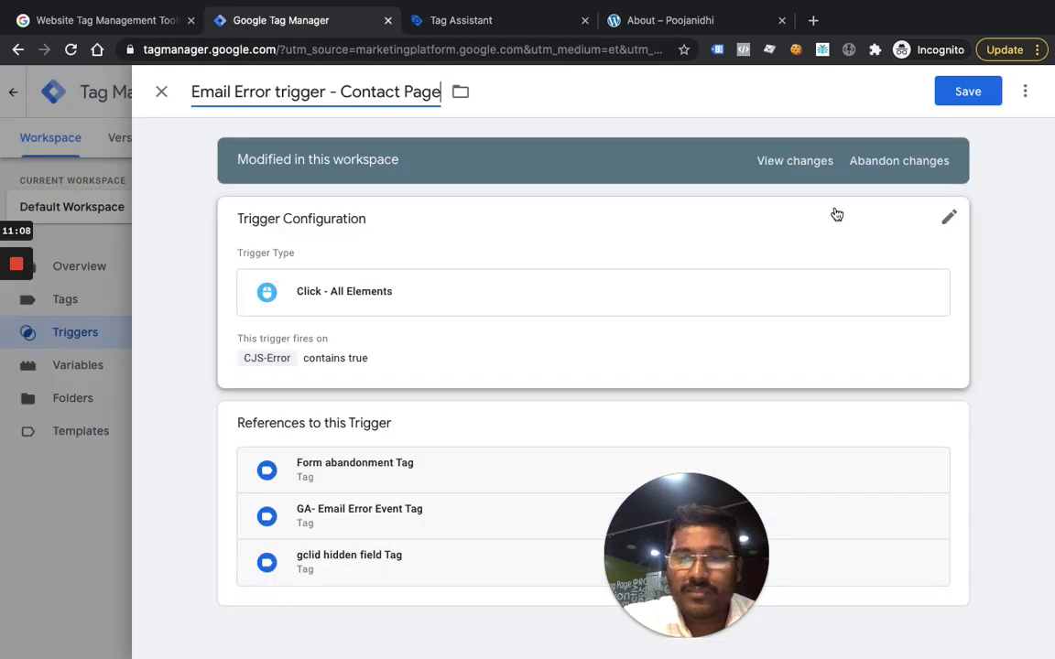
left_click(976, 100)
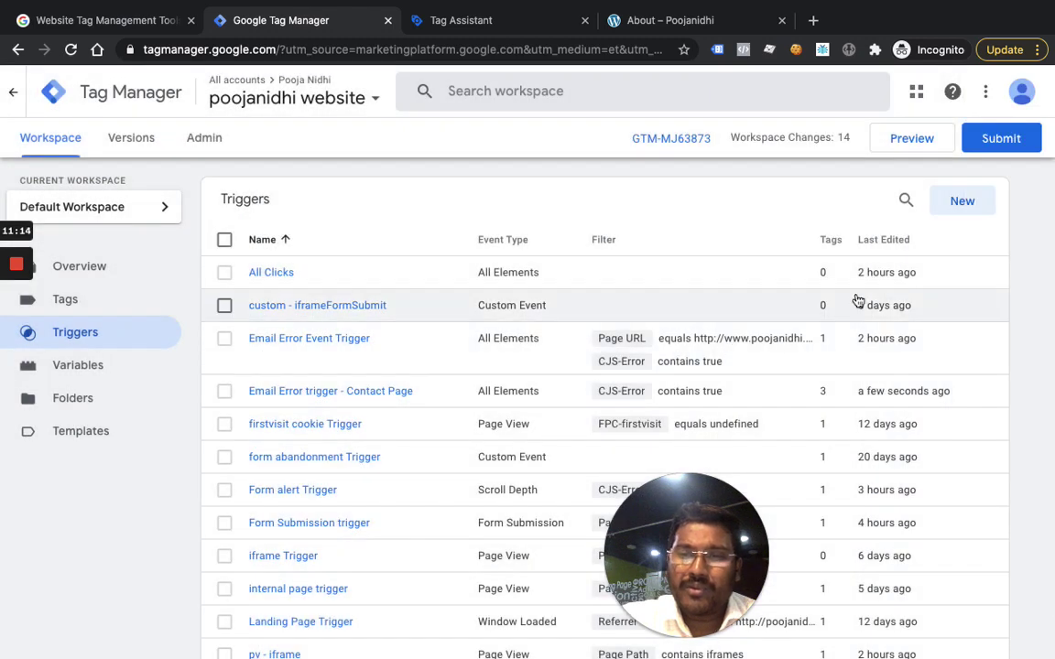
left_click(917, 139)
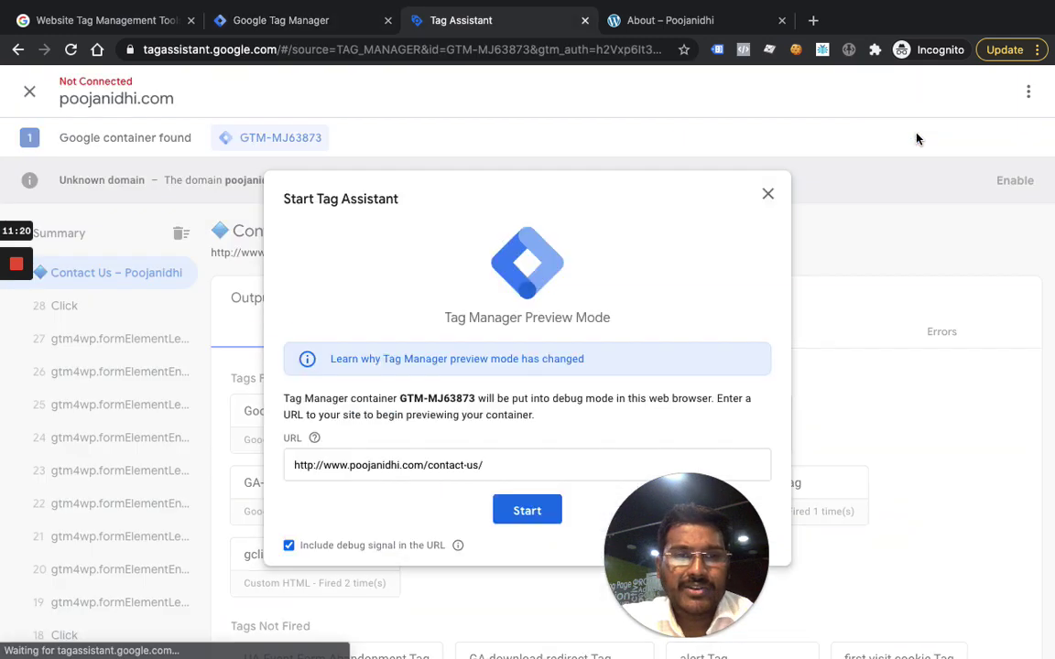
left_click(536, 515)
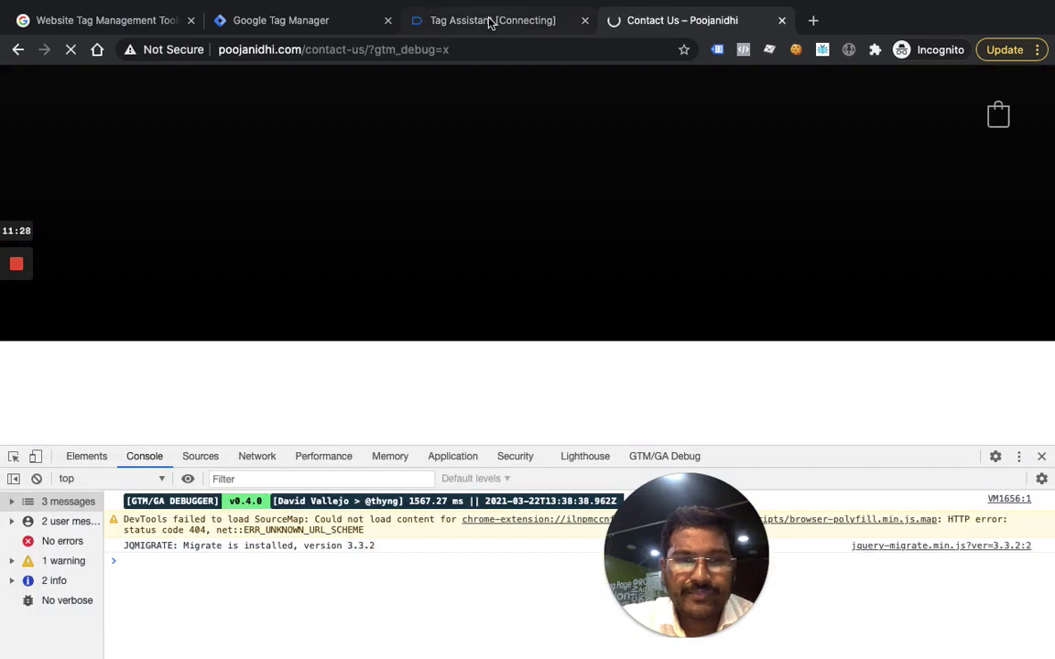
left_click(490, 22)
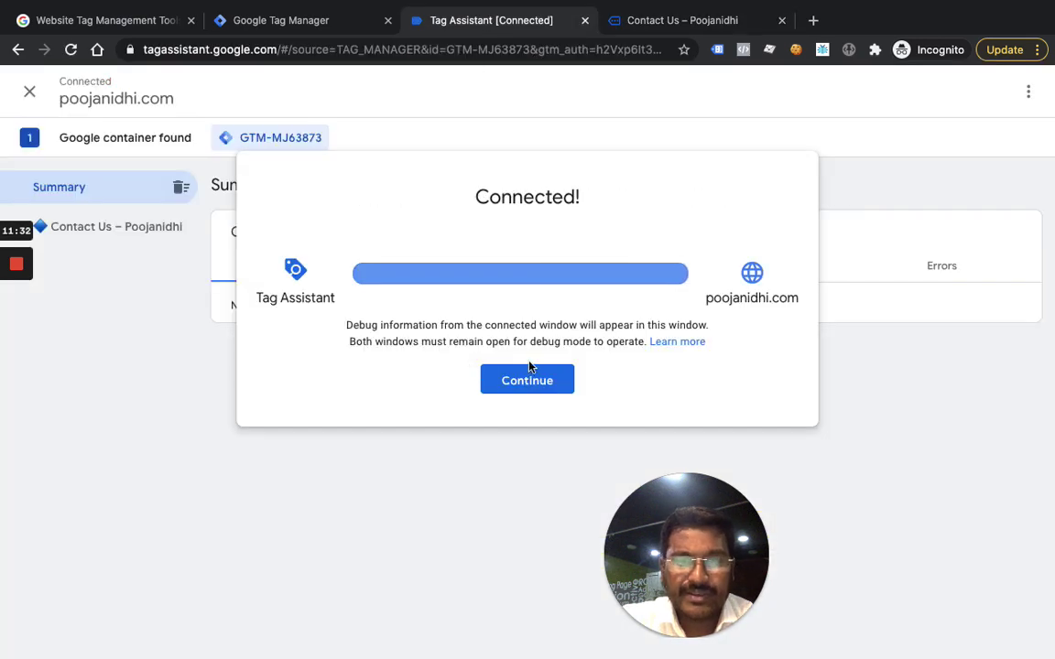
left_click(534, 380)
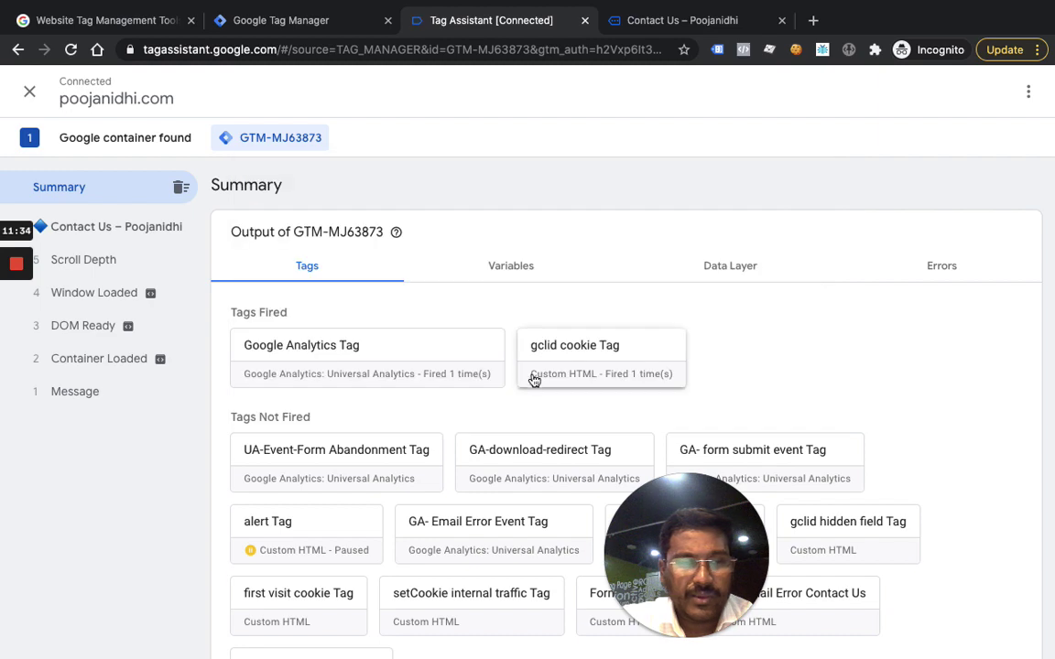
- Examine the CJS-Error variable for the Container Loaded event
left_click(135, 357)
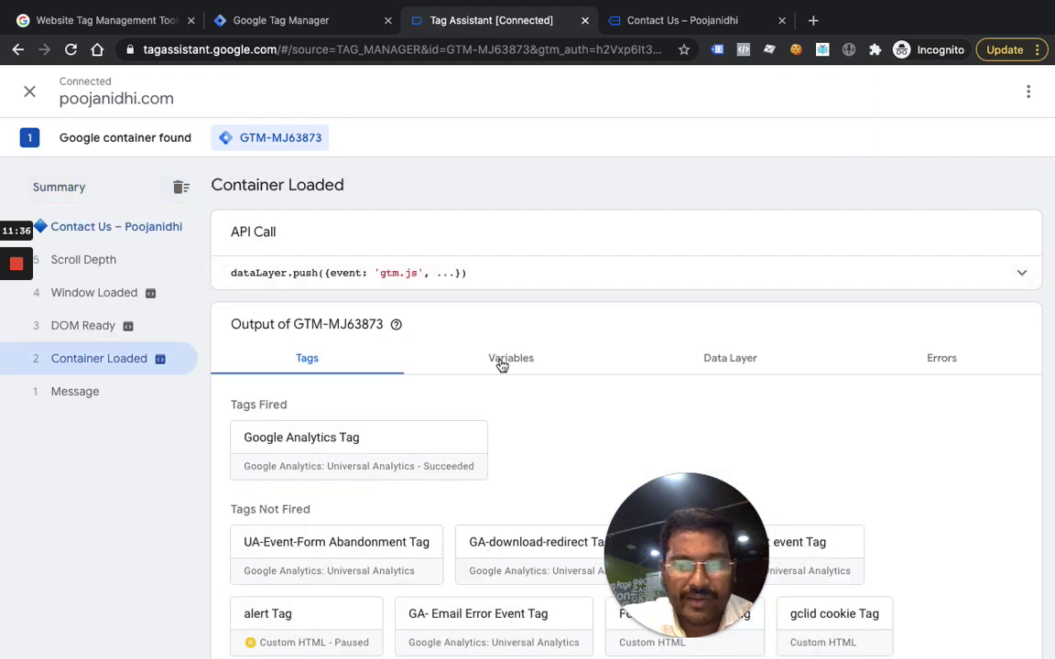
left_click(509, 358)
scroll(513, 357, "down", 3)
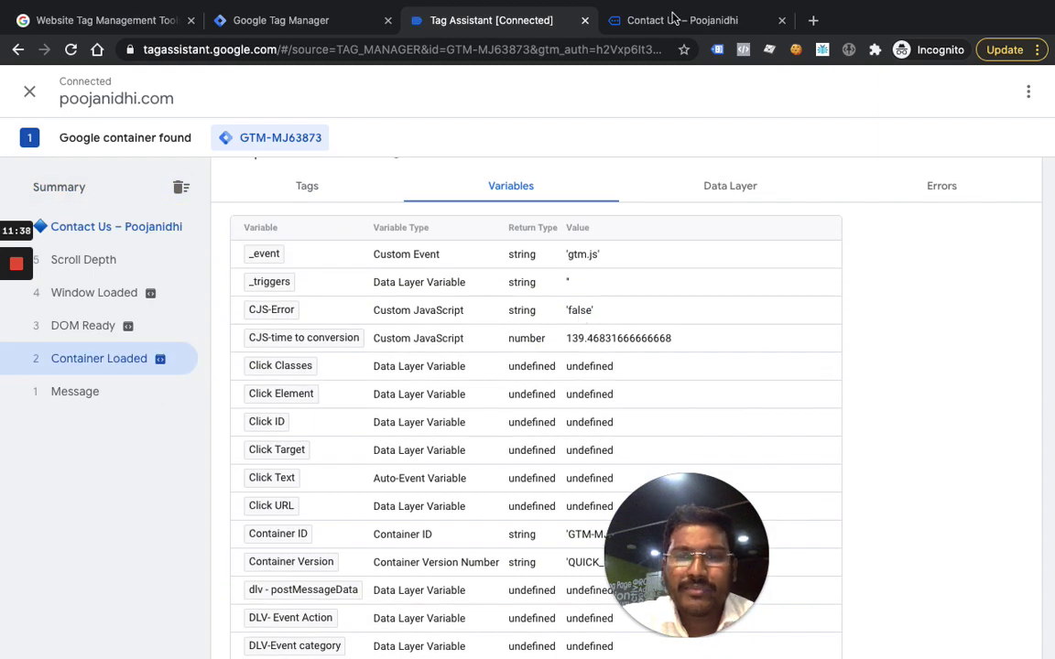
- Fill the contact form's email field with an invalid address lacking a domain and submit the form
left_click(672, 17)
scroll(641, 243, "down", 5)
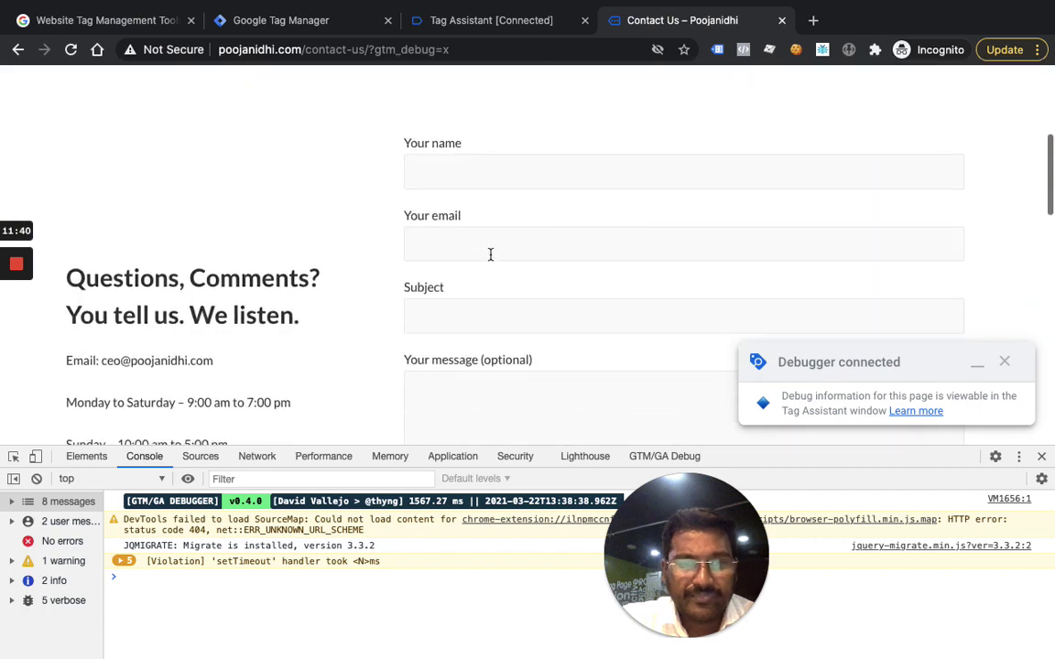
left_click(491, 252)
type("prahsnath")
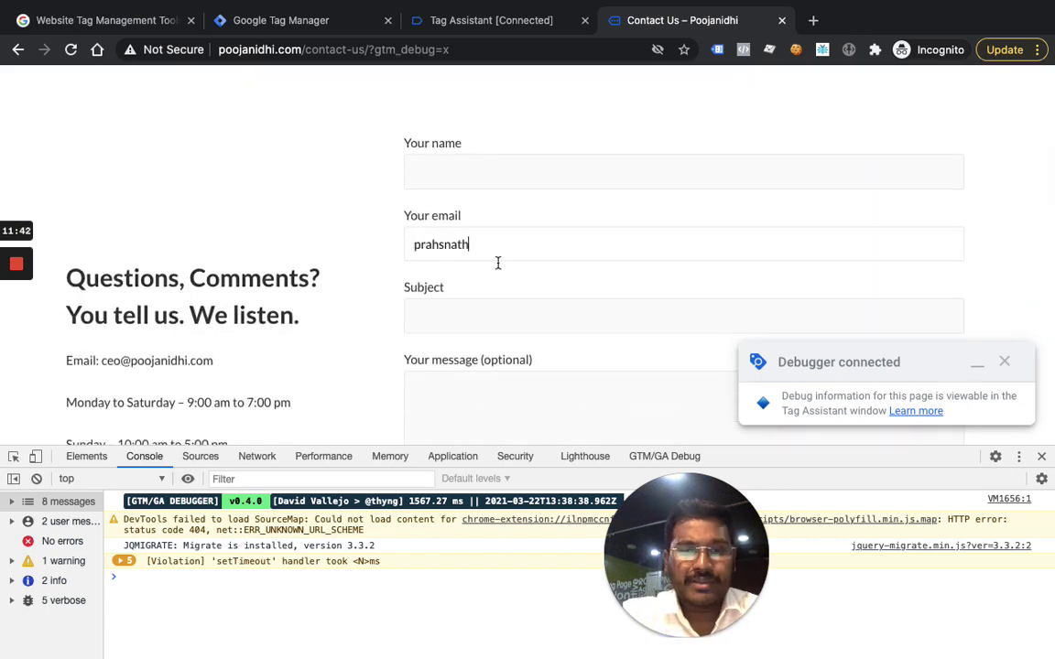
scroll(560, 296, "down", 5)
left_click(451, 387)
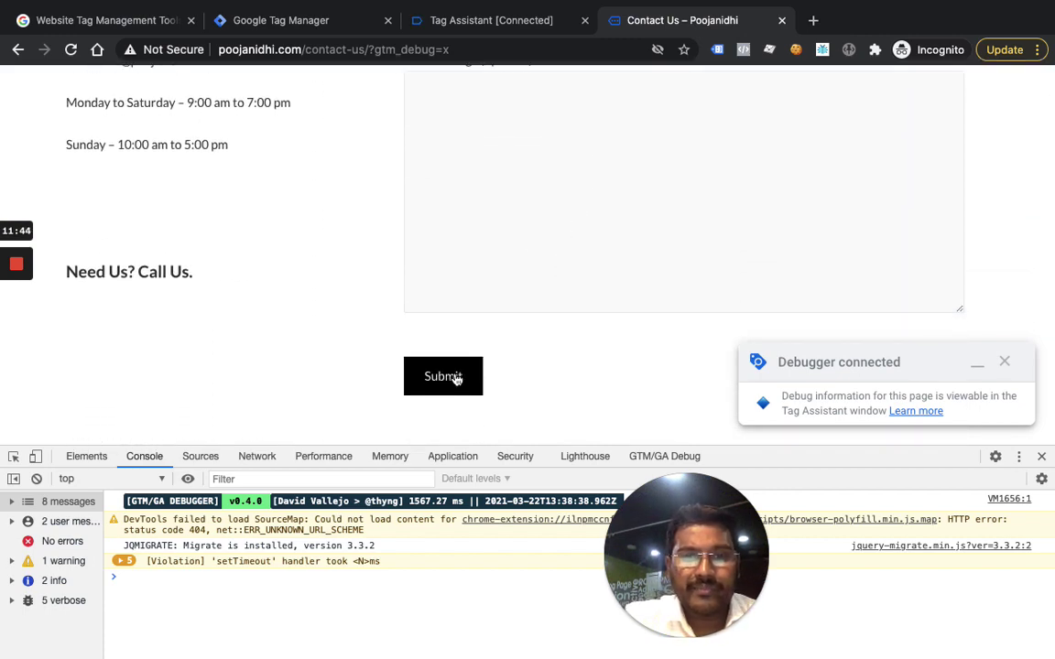
- Check CJS-Error for the submit click in Tag Assistant and compare it with the form's validation messages
left_click(483, 19)
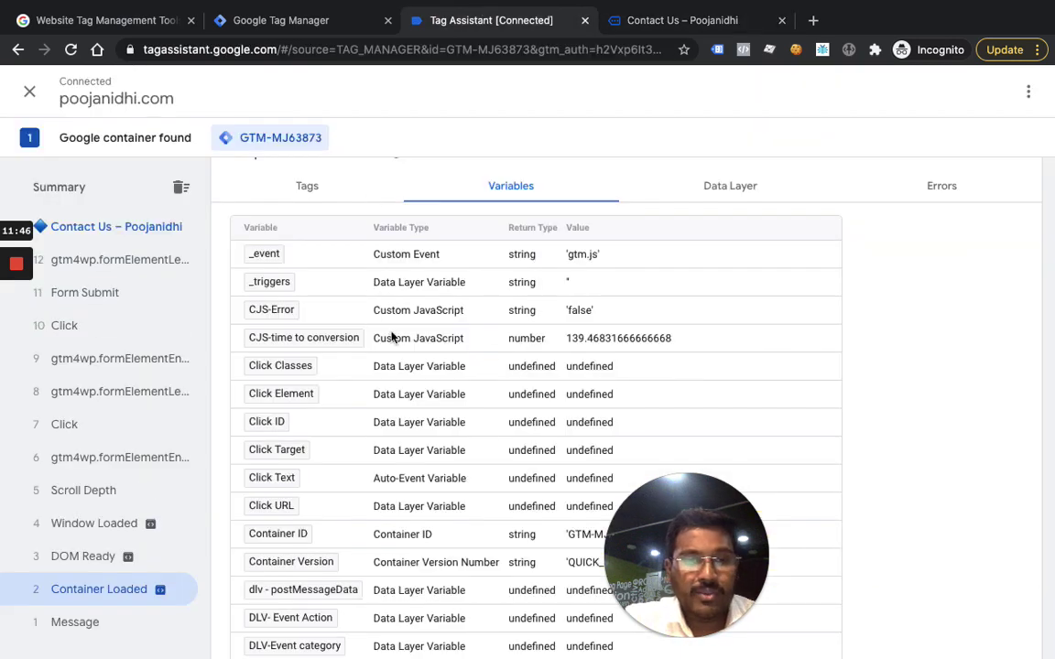
left_click(90, 333)
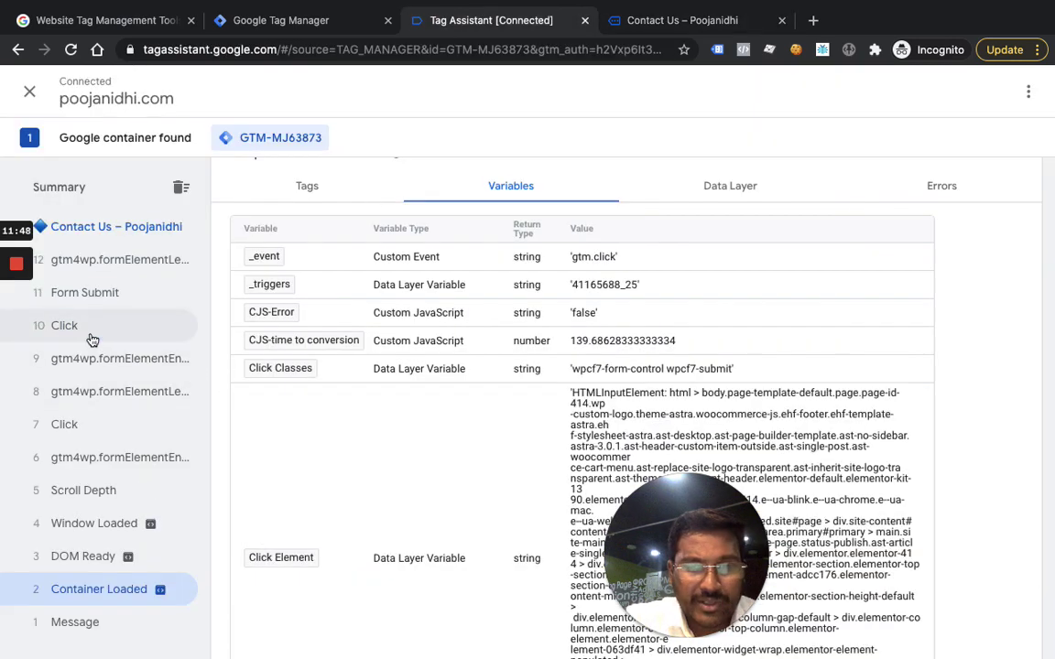
left_click(682, 19)
scroll(532, 358, "up", 2)
scroll(532, 358, "up", 1)
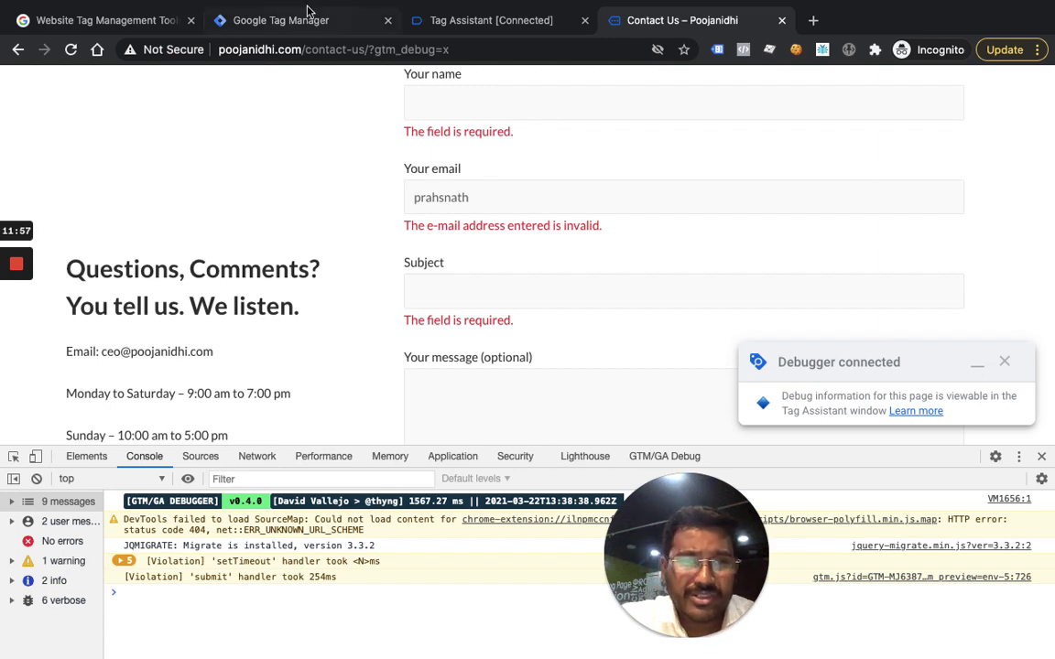
left_click(280, 17)
left_click(515, 27)
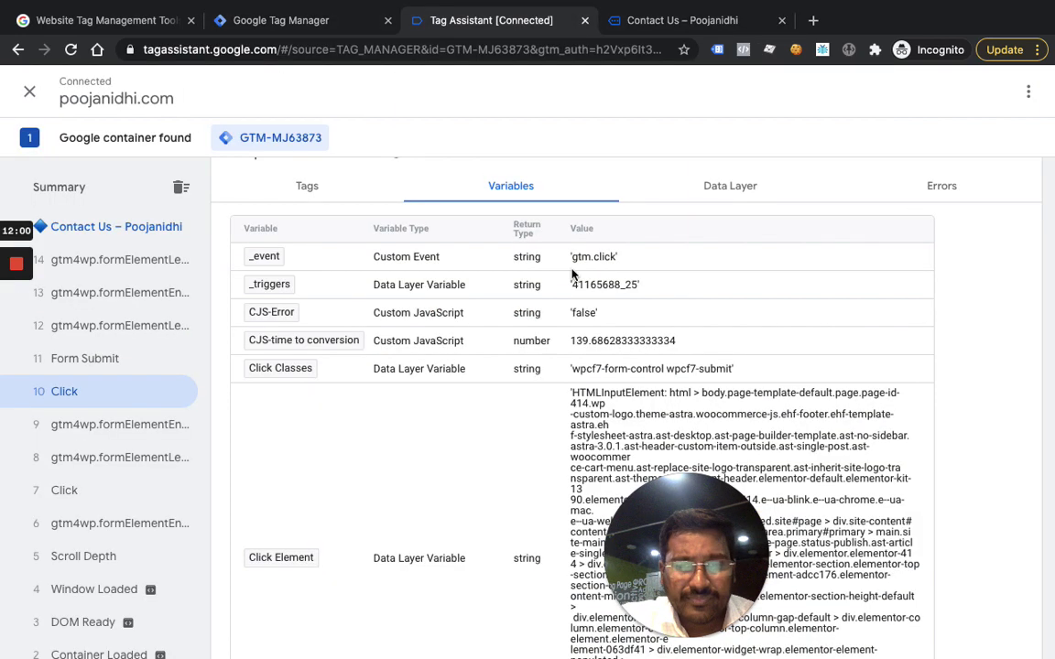
- Generate another click event in the form's invalid email field and examine CJS-Error for that click in Tag Assistant
left_click(665, 26)
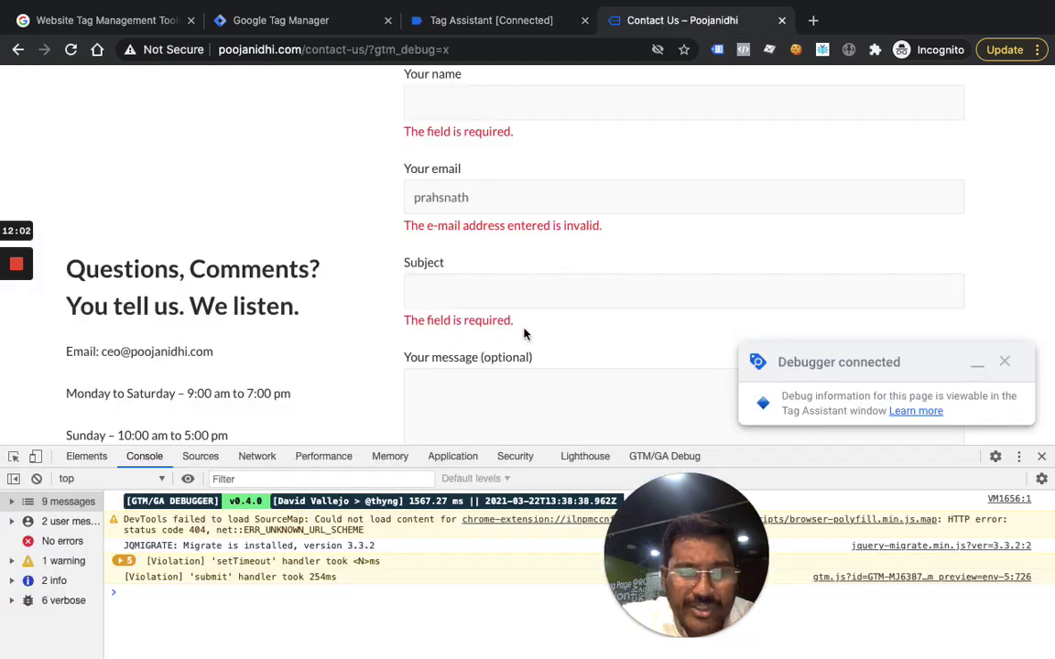
scroll(513, 302, "up", 2)
left_click(510, 277)
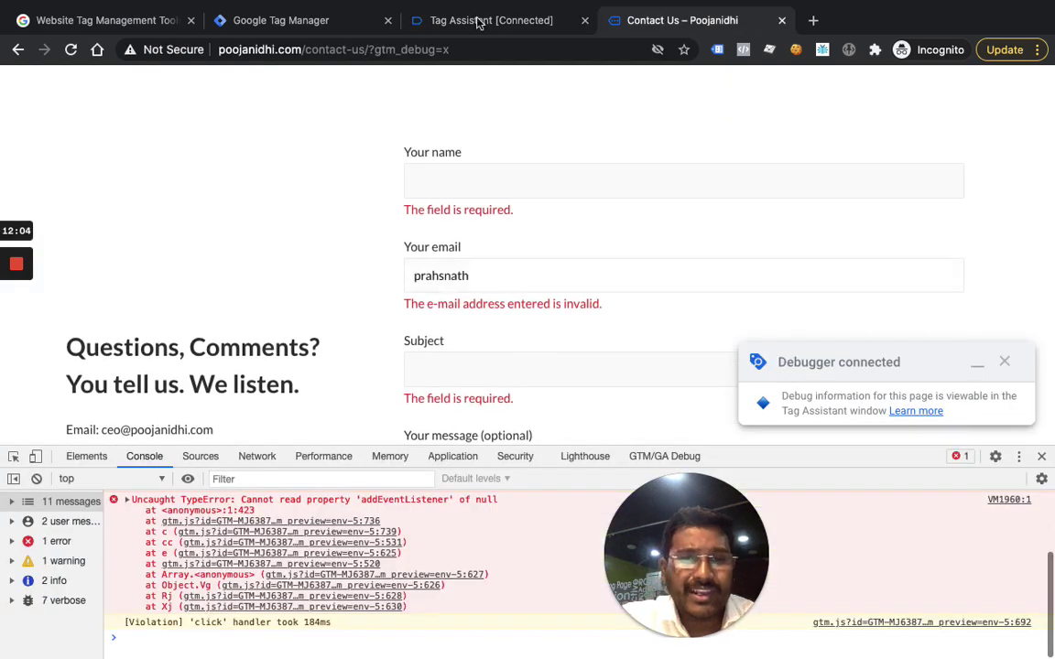
left_click(461, 19)
left_click(101, 294)
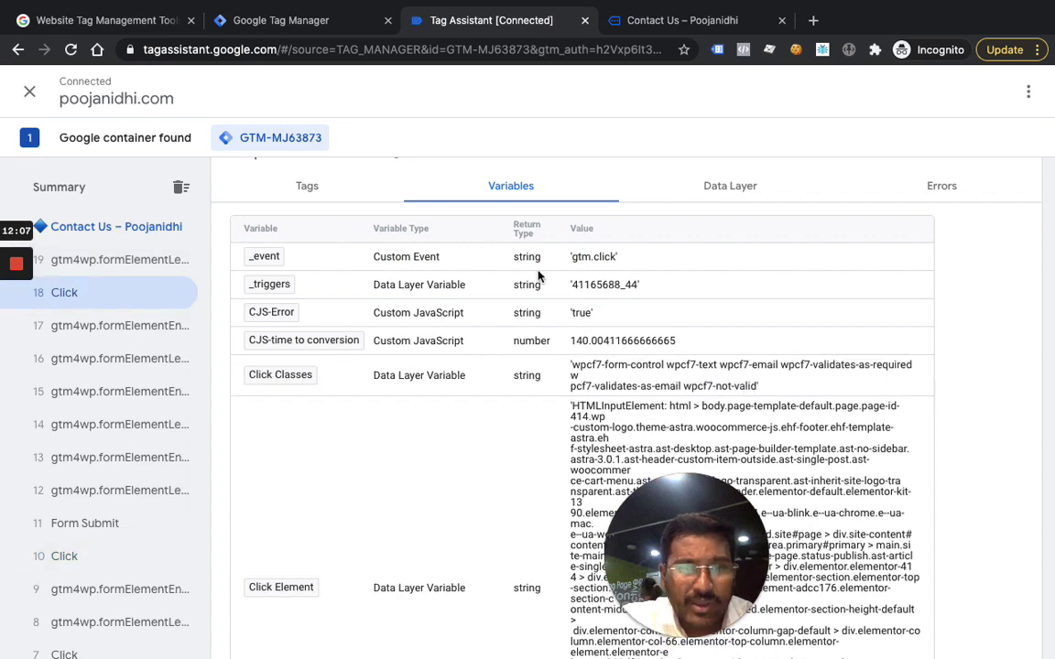
- Open the GA- Email Error Event Tag fired on that click and expand its full list of properties
left_click(309, 188)
left_click(340, 335)
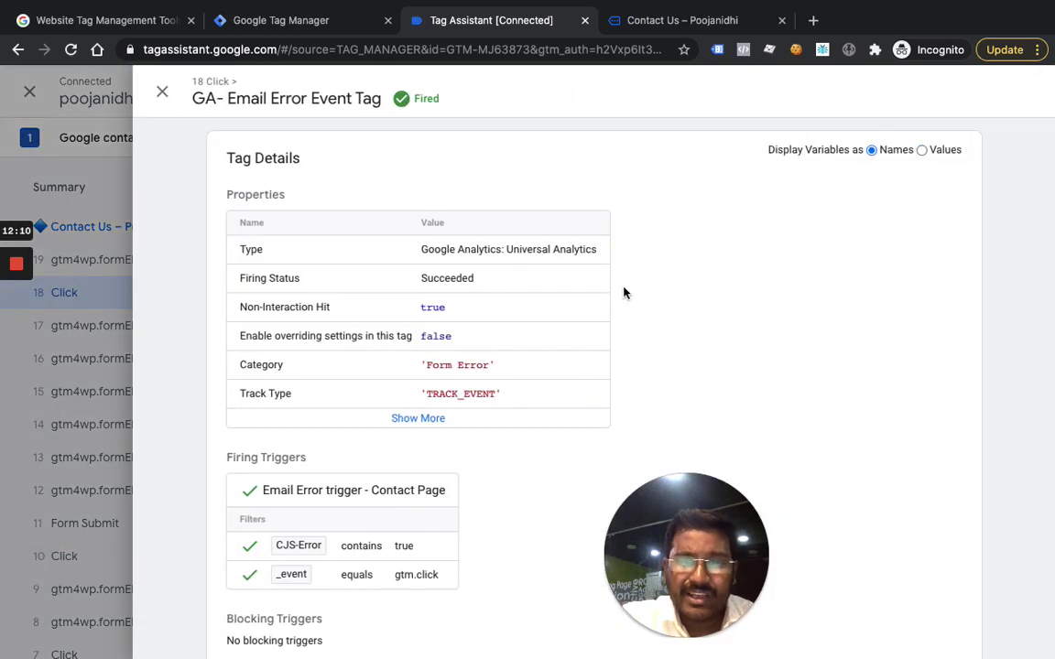
left_click(426, 422)
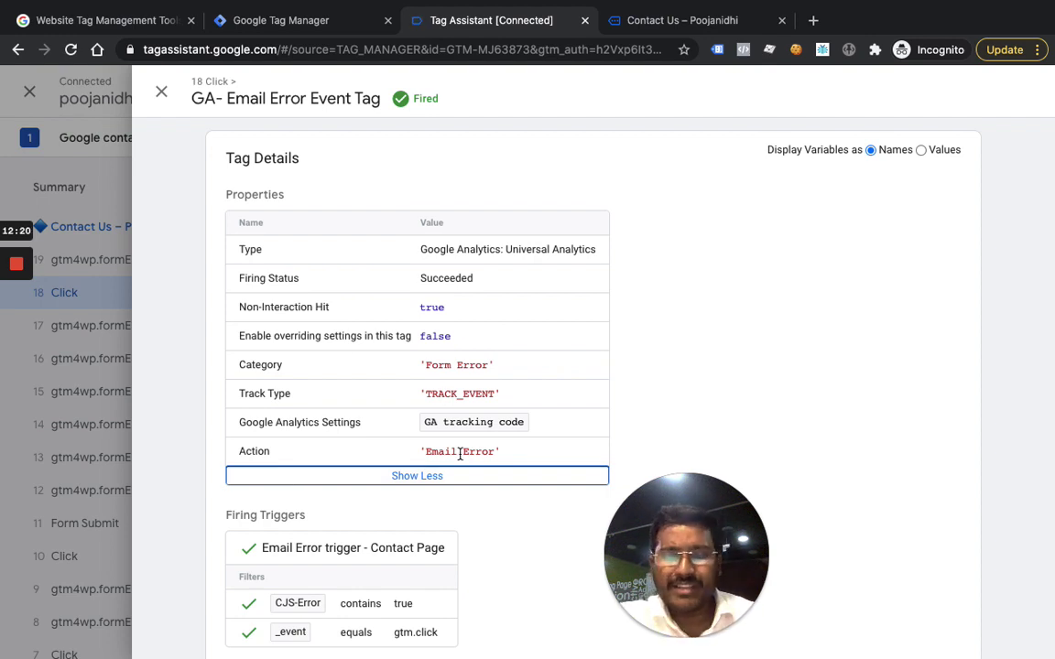
- Return to the contact form and generate one more click event in the name field
left_click(626, 19)
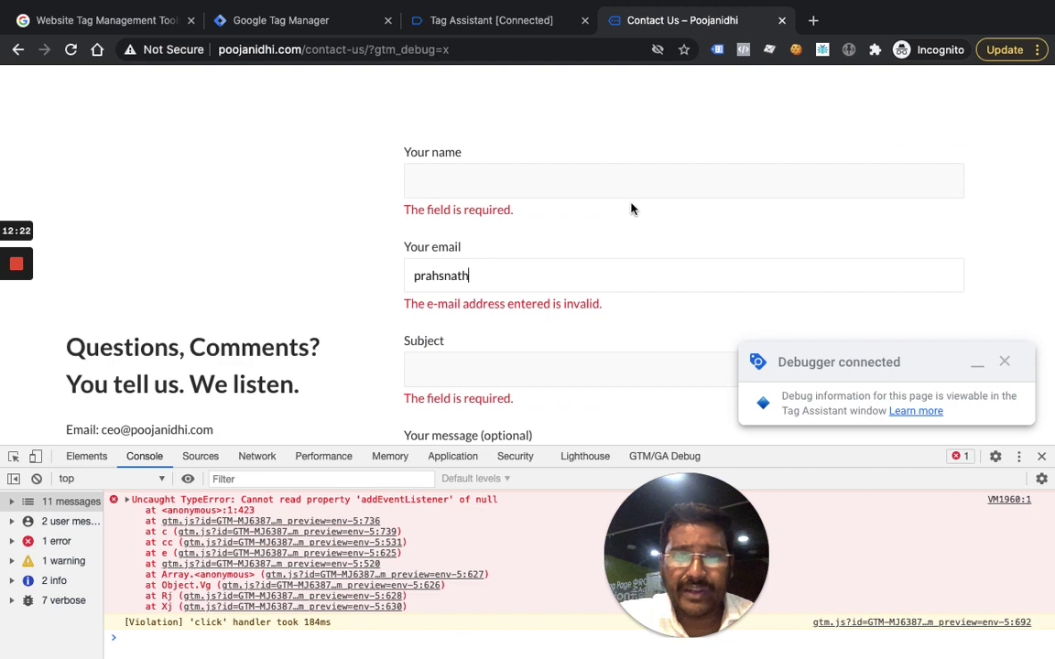
left_click(480, 192)
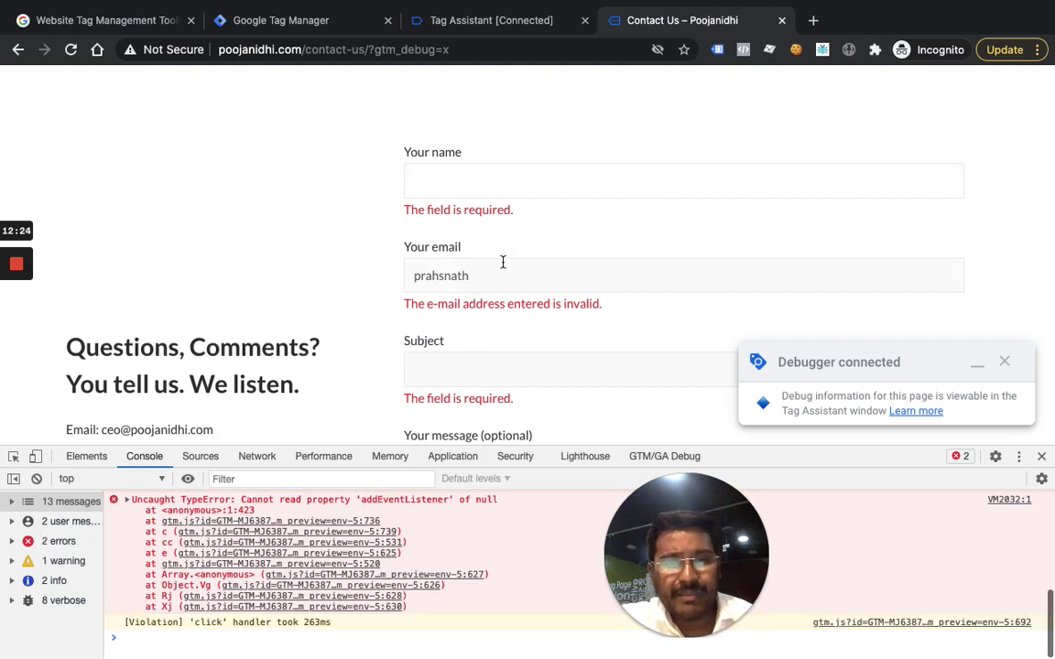